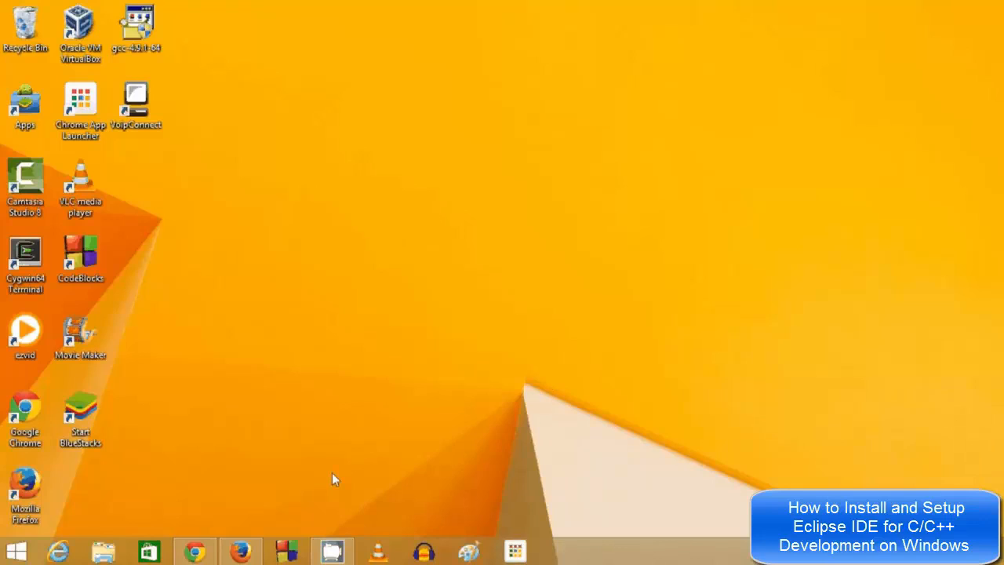
# Switch to Firefox and highlight the "java jdk" query in the Google search results.
pyautogui.click(239, 551)
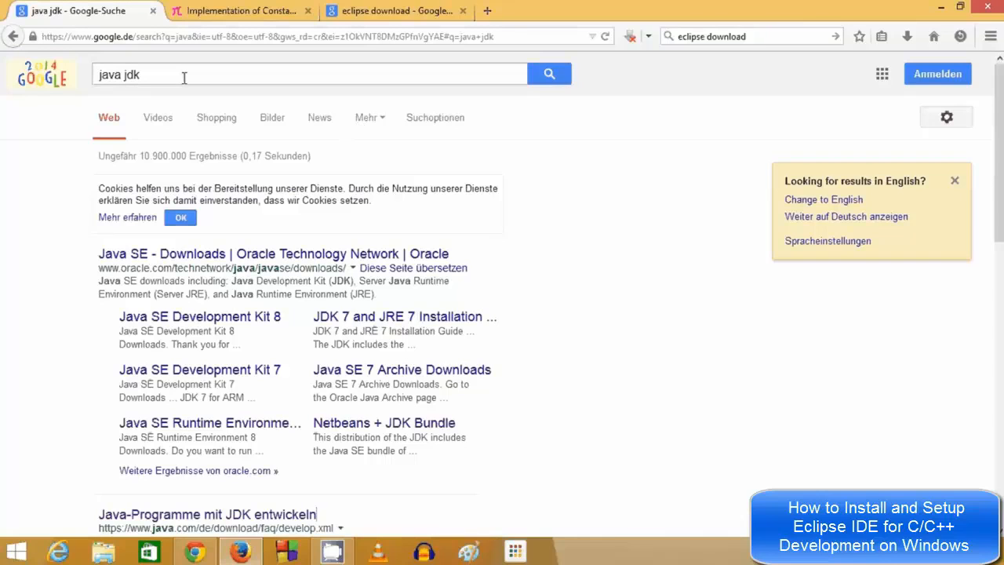
pyautogui.moveTo(181, 76); pyautogui.dragTo(94, 71)
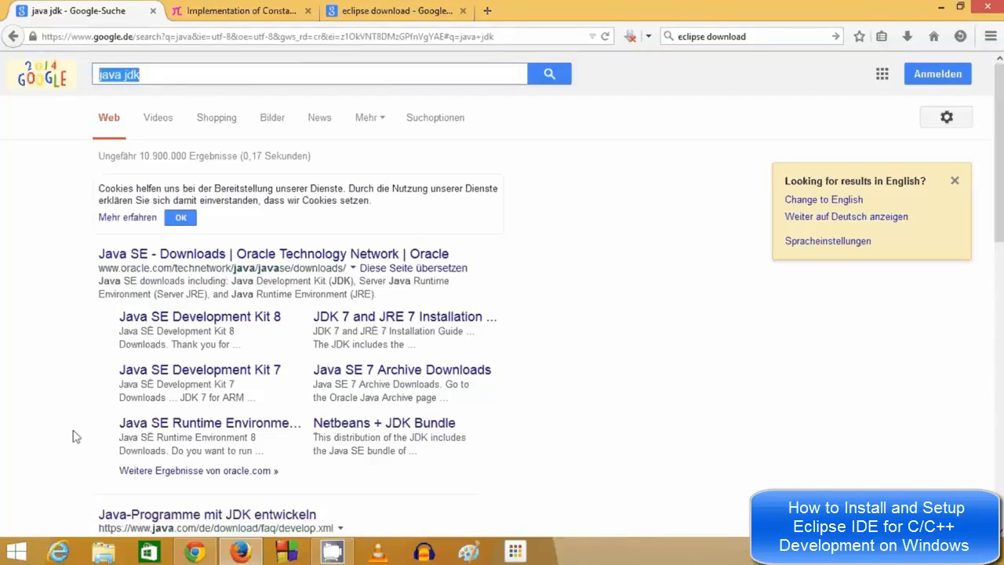
pyautogui.click(175, 74)
pyautogui.moveTo(175, 73); pyautogui.dragTo(73, 73)
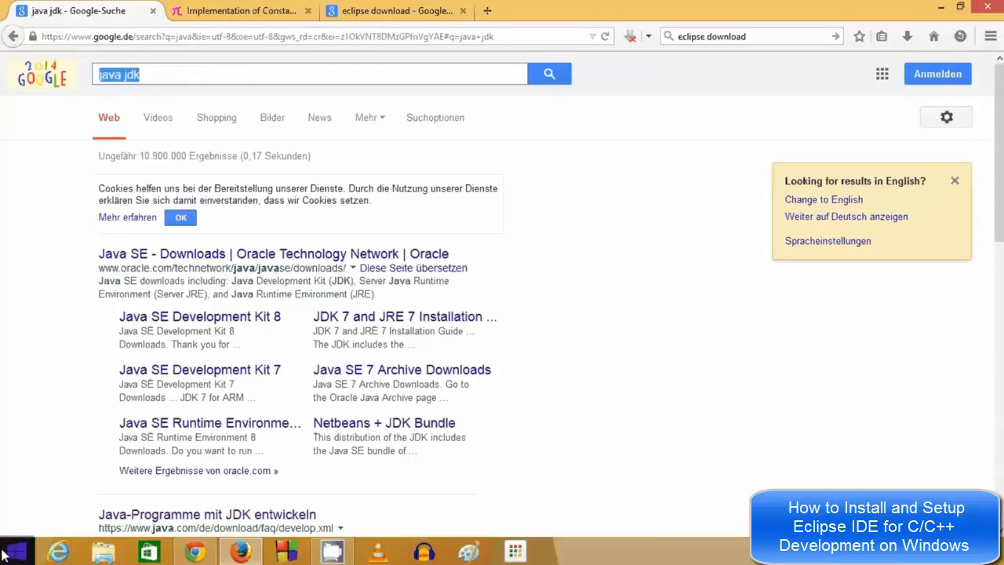
# Check for the Java compiler by running javac in a Command Prompt, and close the window after viewing its output.
pyautogui.rightClick(6, 554)
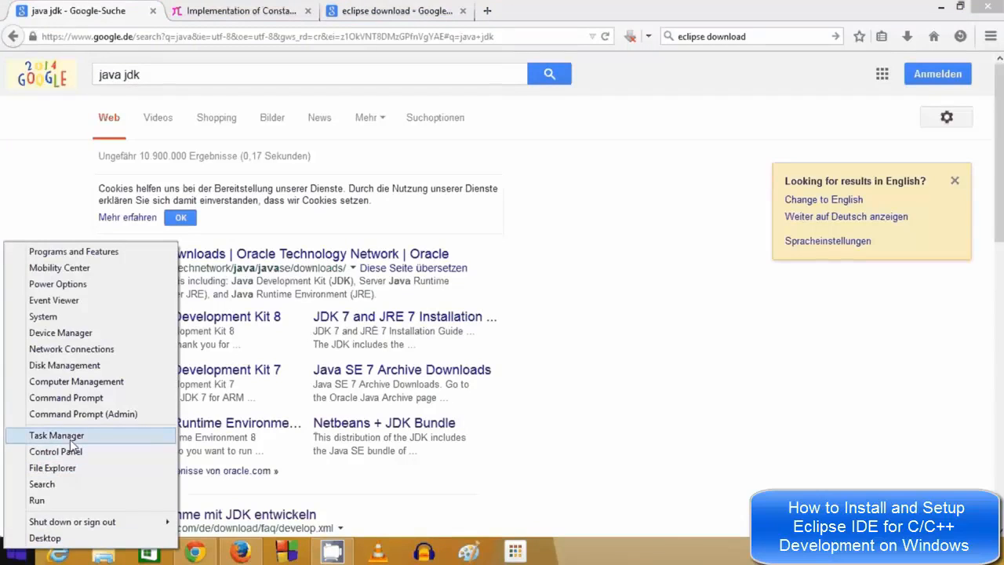
pyautogui.click(75, 398)
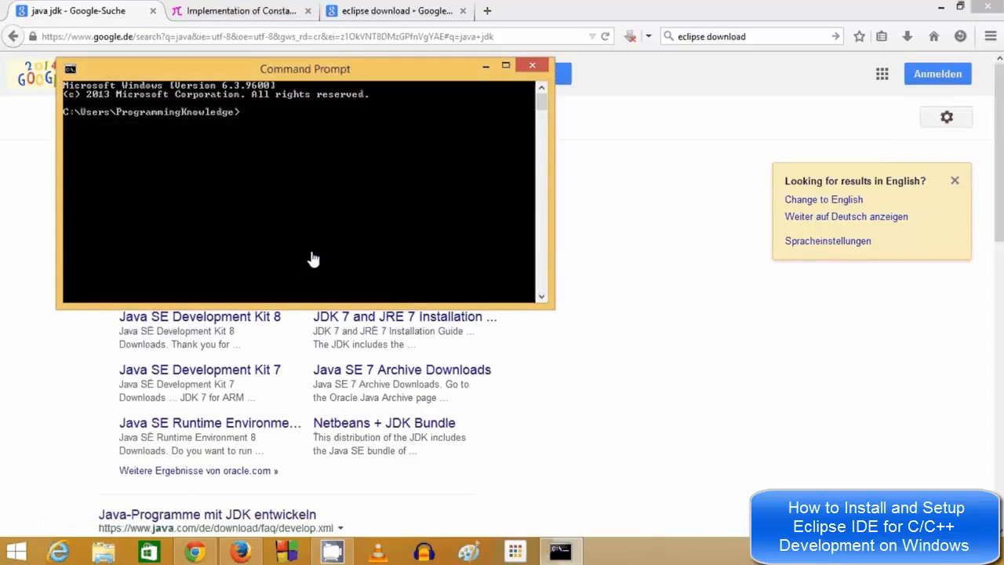
pyautogui.write('javac')
pyautogui.press('Return')
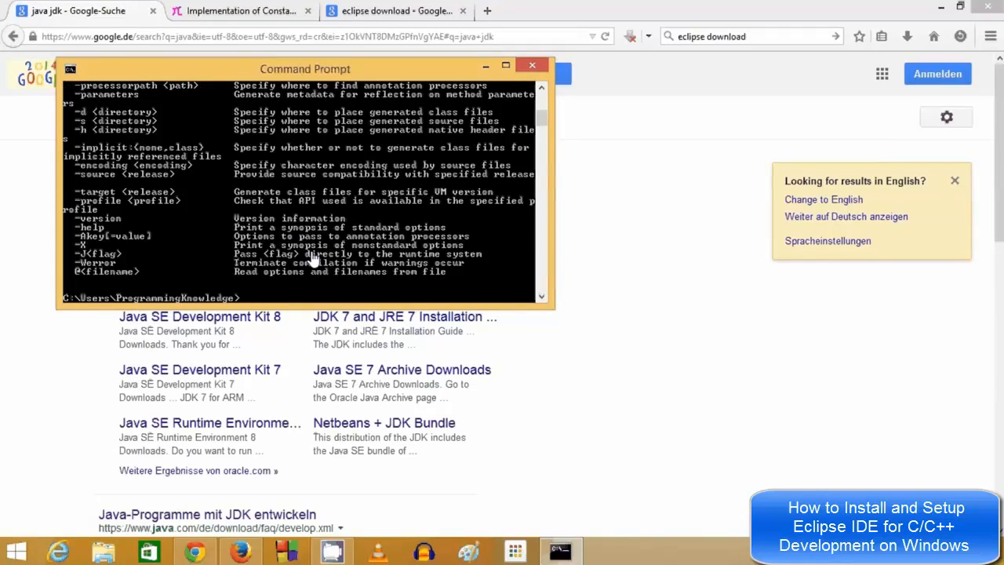
pyautogui.scroll(10, 488, 225)
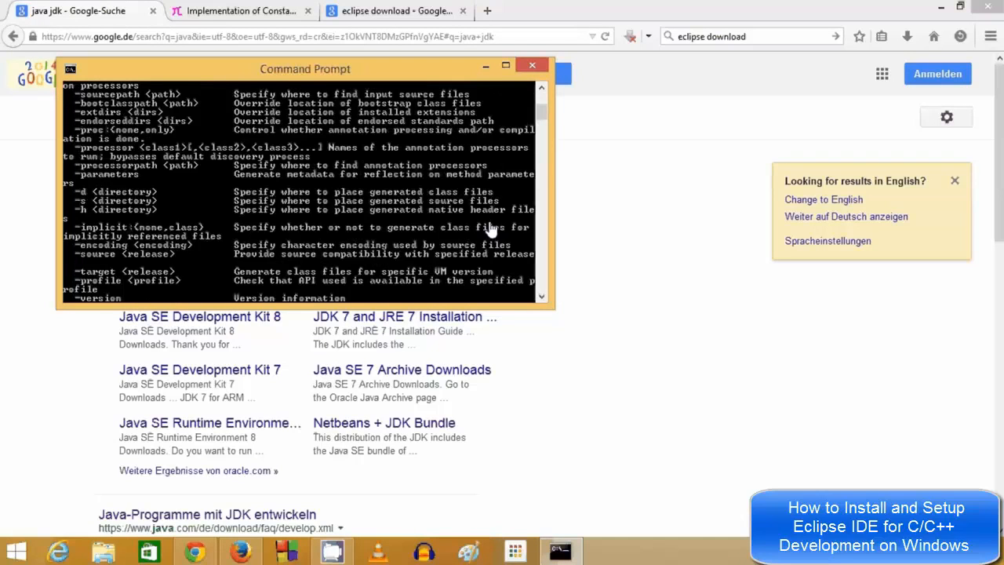
pyautogui.click(523, 68)
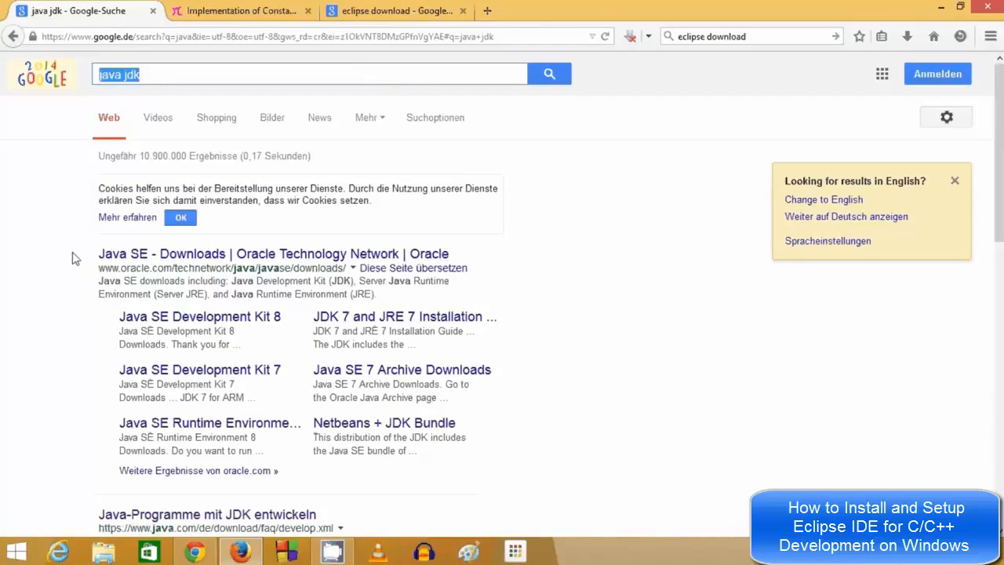
# Go from the "java jdk" results to Oracle's Java SE Downloads, postpone the cookie choice and open the Java Platform (JDK) 8u25 download page.
pyautogui.click(175, 73)
pyautogui.moveTo(175, 72); pyautogui.dragTo(91, 70)
pyautogui.click(165, 255)
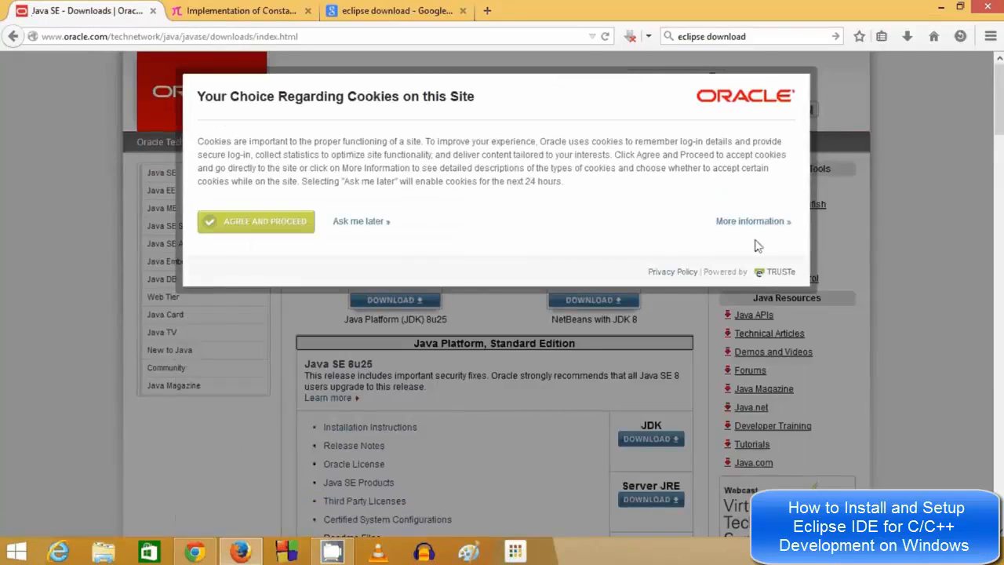
pyautogui.click(354, 224)
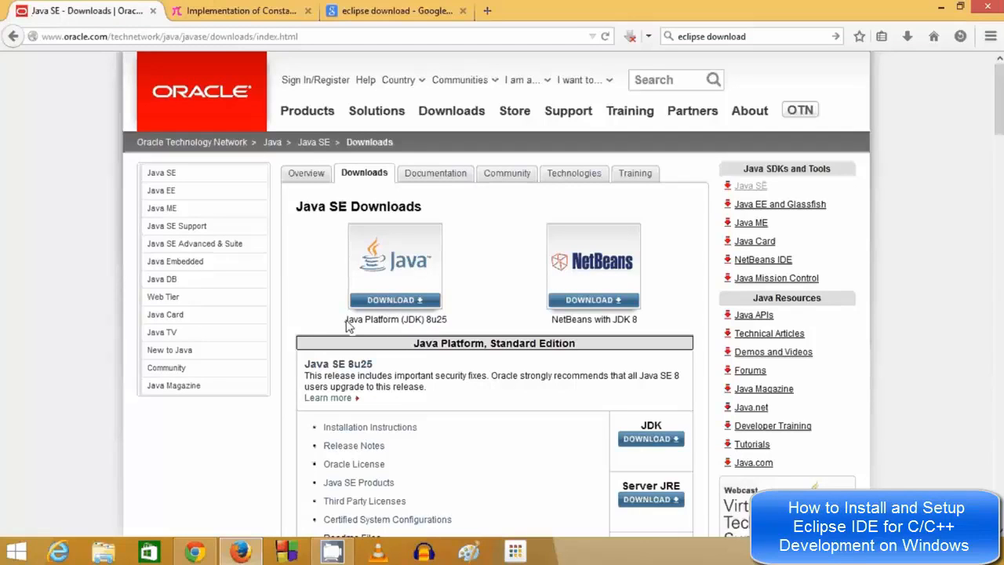
pyautogui.moveTo(345, 321); pyautogui.dragTo(458, 326)
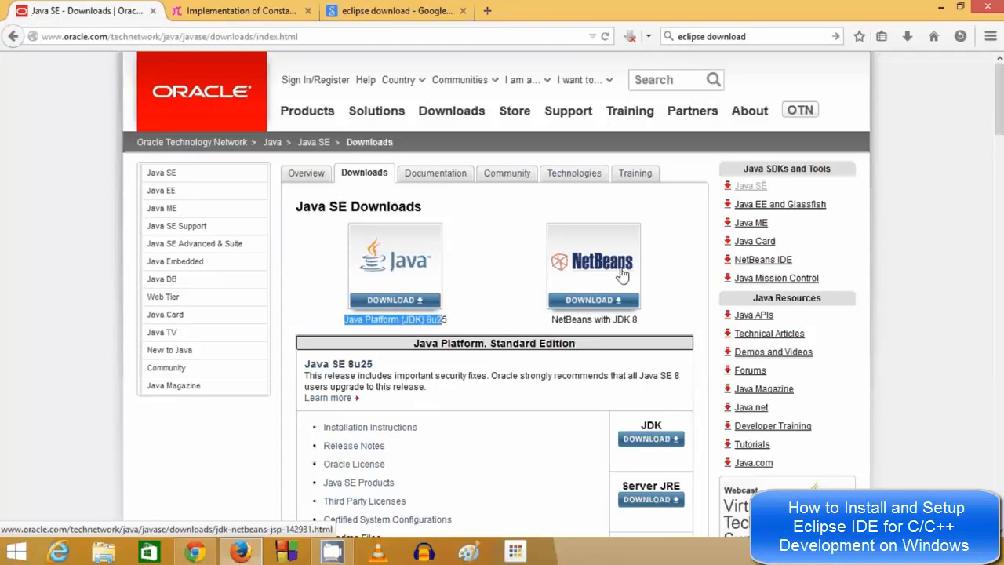
pyautogui.click(393, 268)
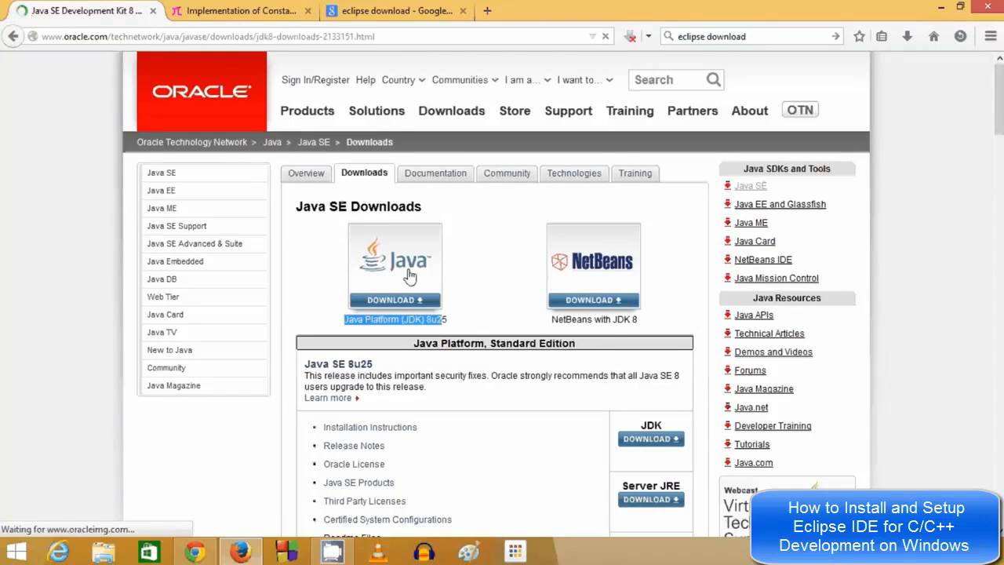
# Accept the Java SE Development Kit 8u25 license agreement and save the Windows x64 installer jdk-8u25-windows-x64.exe.
pyautogui.scroll(-3, 348, 268)
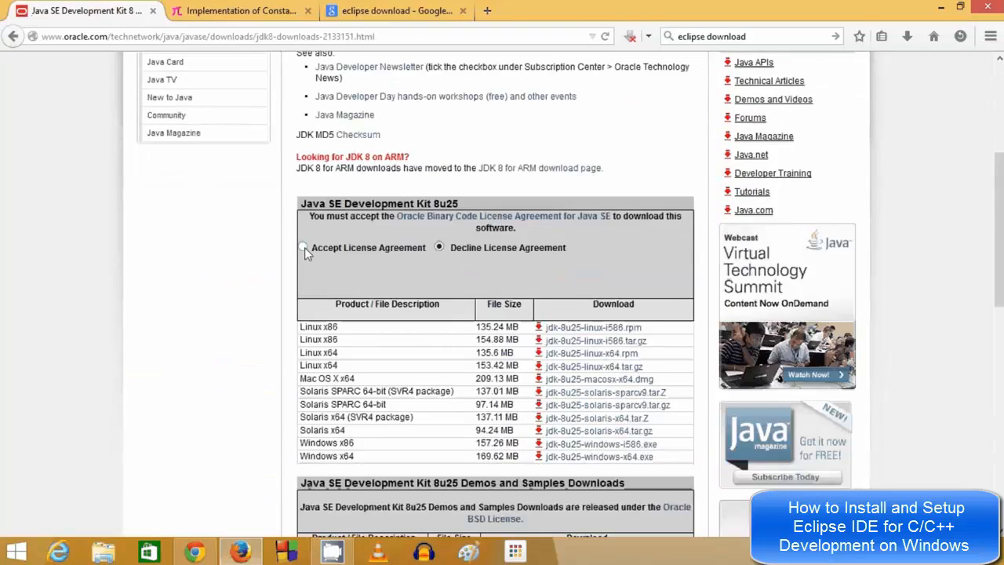
pyautogui.click(304, 247)
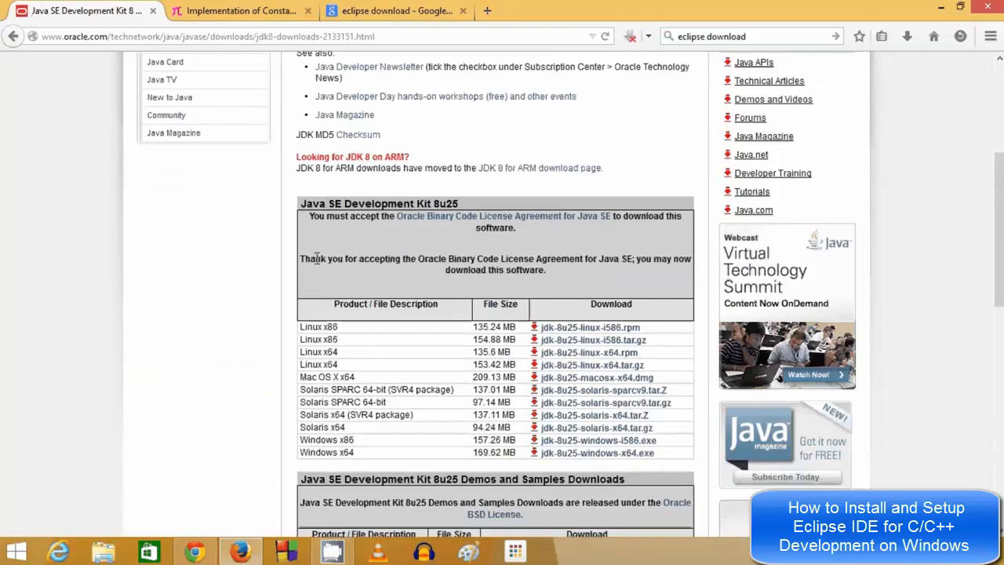
pyautogui.scroll(-3, 443, 282)
pyautogui.scroll(-2, 442, 282)
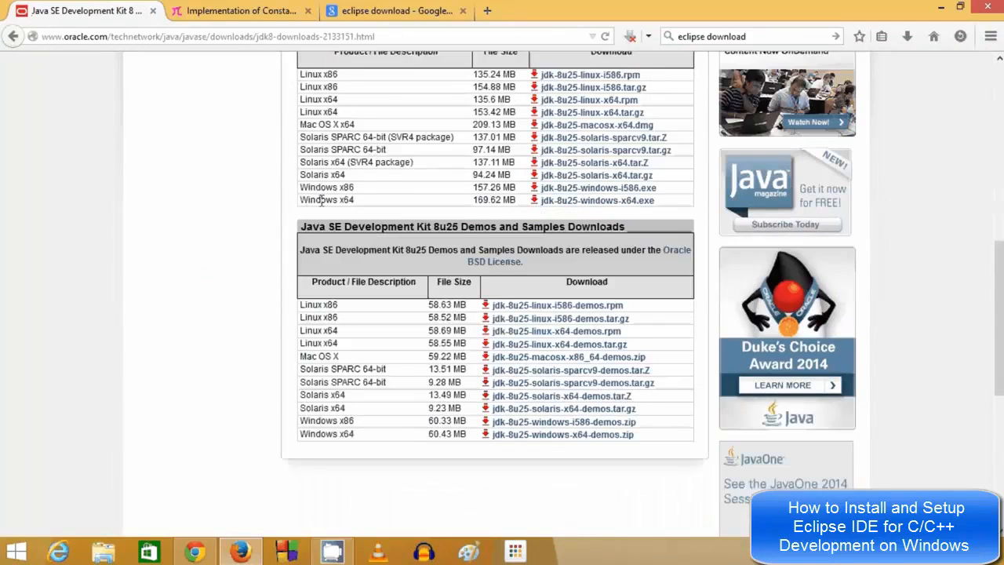
pyautogui.moveTo(302, 200); pyautogui.dragTo(360, 203)
pyautogui.click(570, 208)
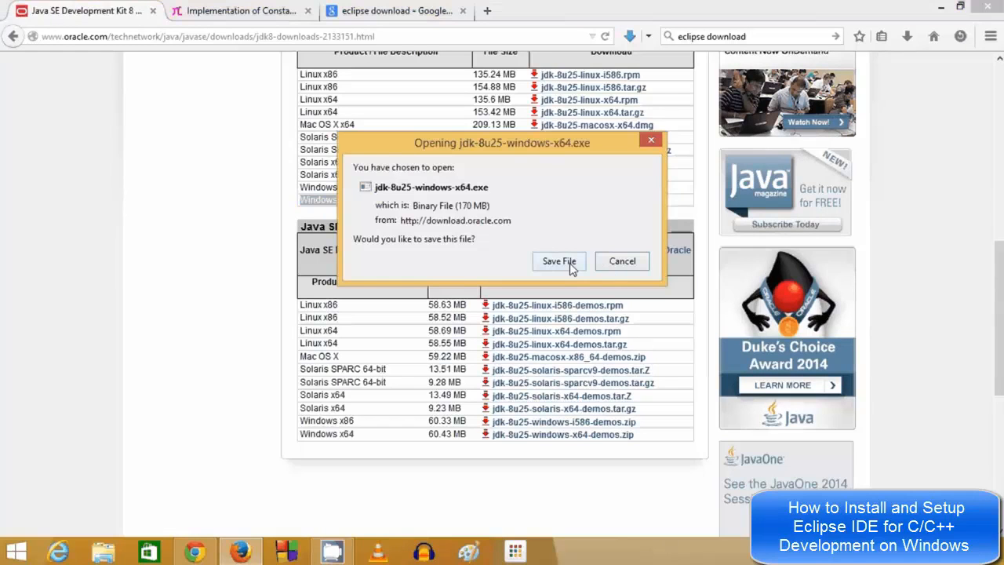
pyautogui.click(558, 261)
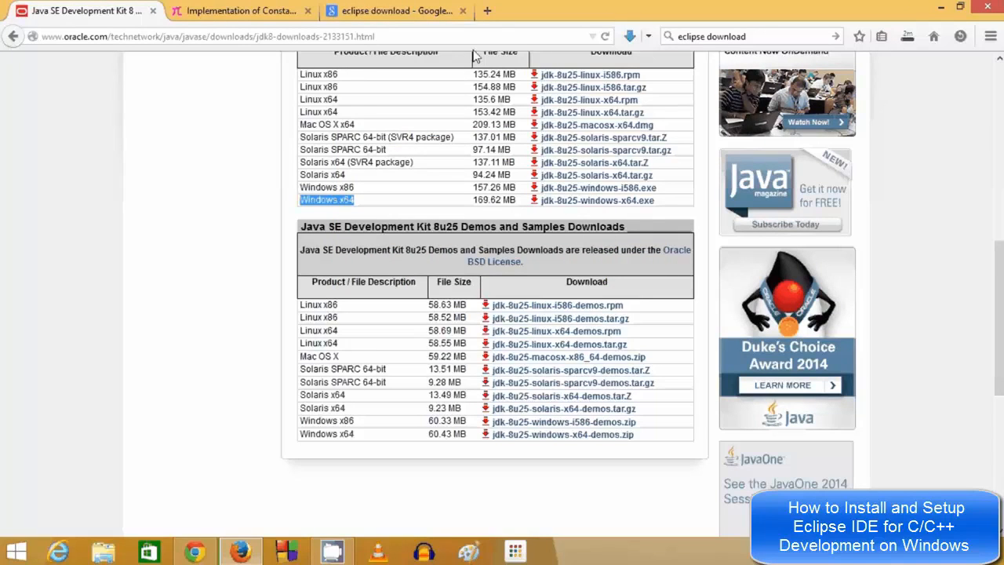
# On the equation.com site, open the Fortran, C, C++ page under Programming Tools.
pyautogui.click(259, 17)
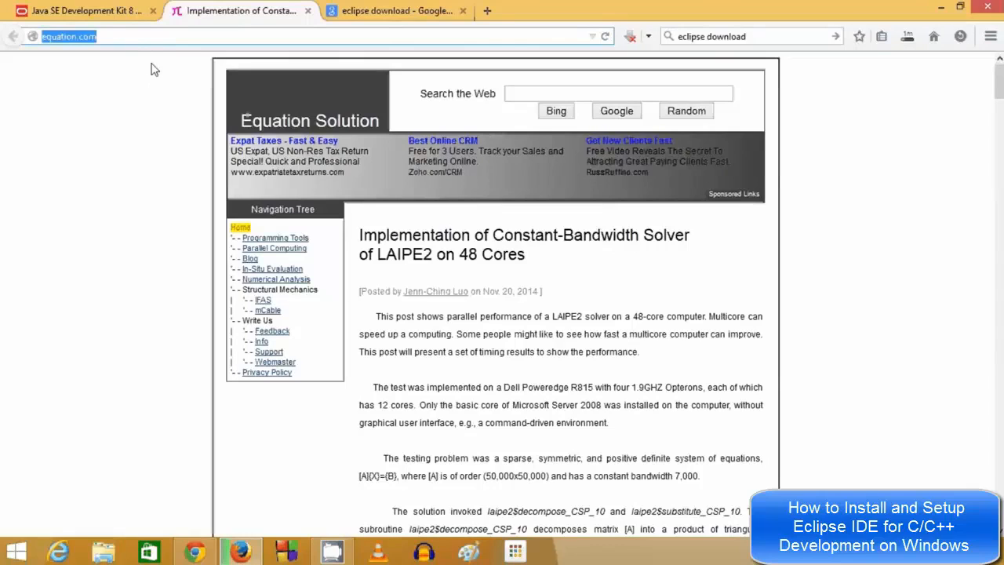
pyautogui.click(122, 37)
pyautogui.moveTo(162, 36); pyautogui.dragTo(42, 36)
pyautogui.click(58, 37)
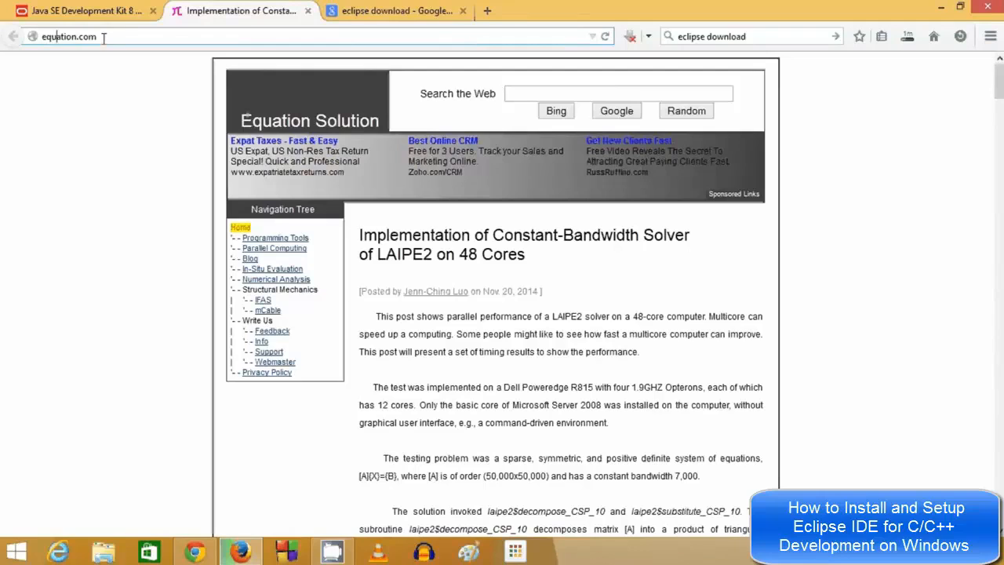
pyautogui.moveTo(103, 38); pyautogui.dragTo(35, 42)
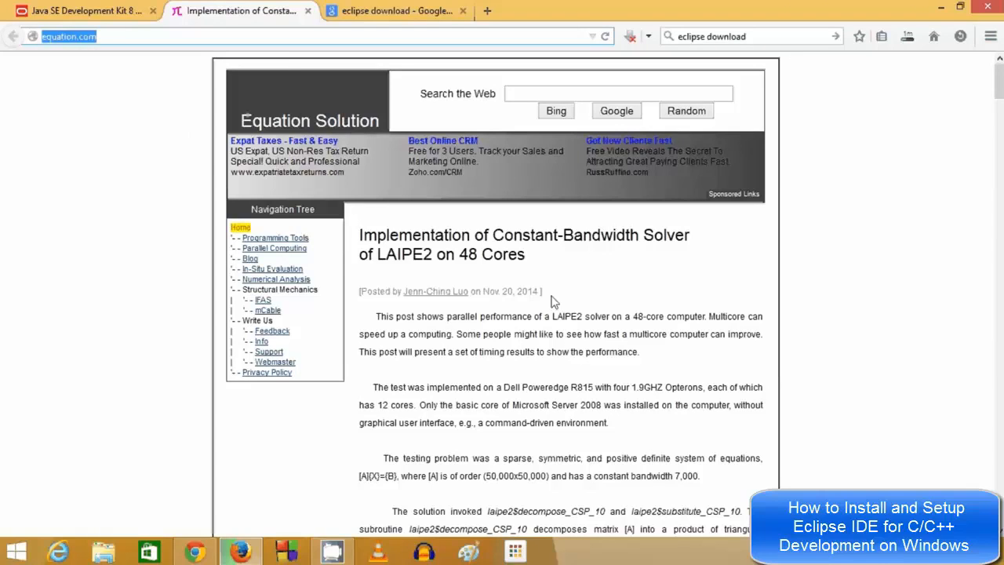
pyautogui.click(273, 238)
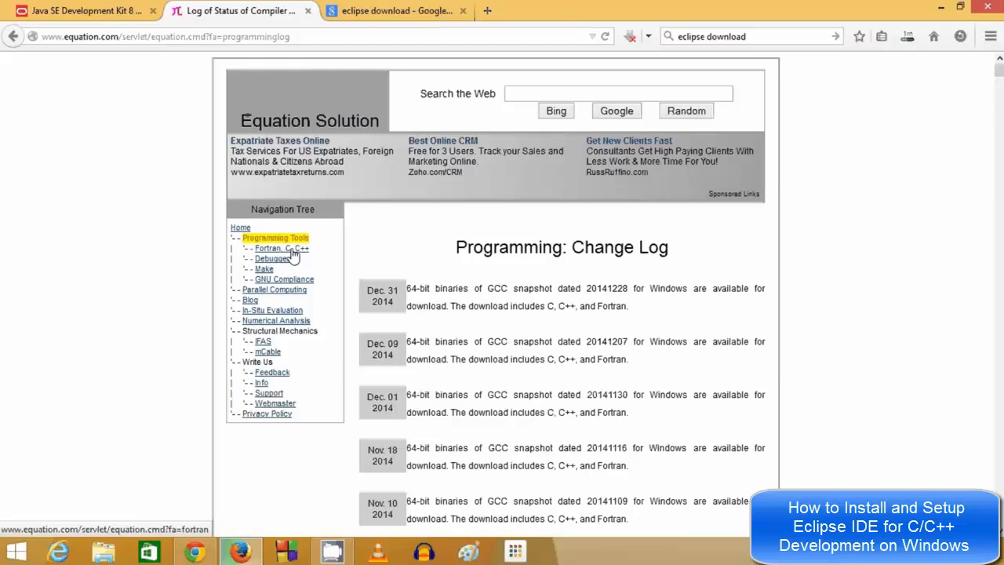
pyautogui.click(291, 250)
# Find release 4.9.1 among the official GCC releases and save its 64-bit self-extracting file gcc-4.9.1-64.exe.
pyautogui.scroll(-2, 457, 267)
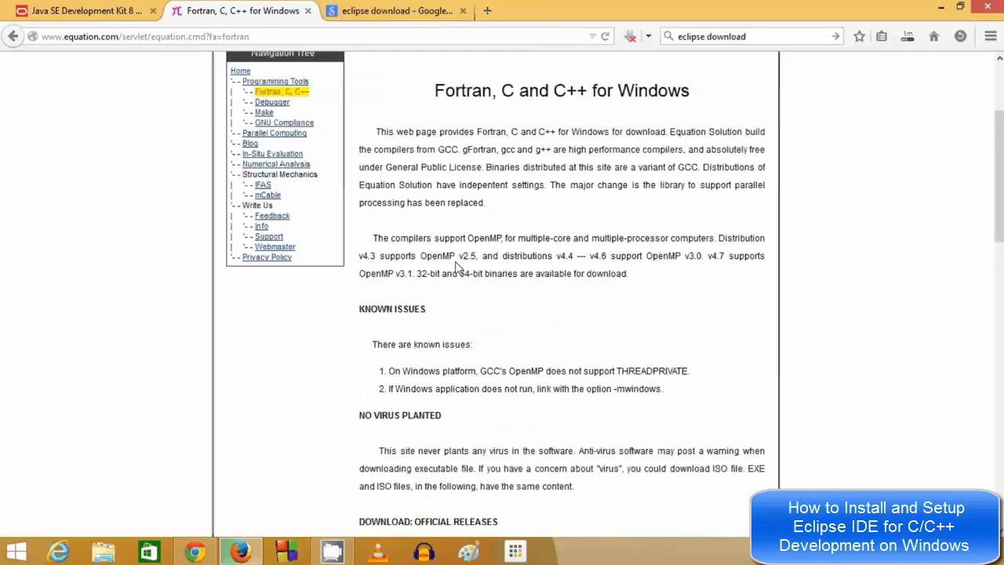
pyautogui.scroll(-6, 458, 267)
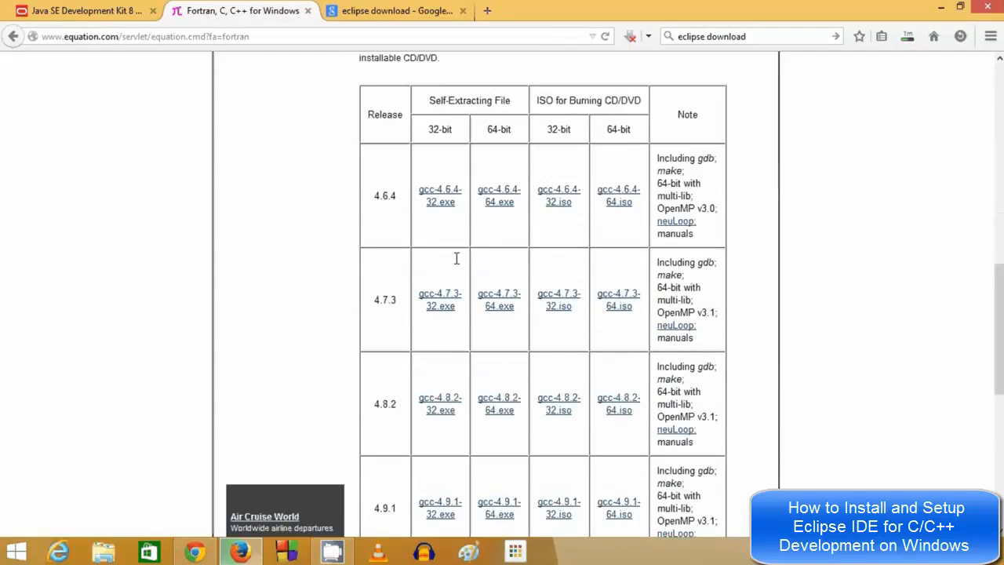
pyautogui.scroll(1, 447, 175)
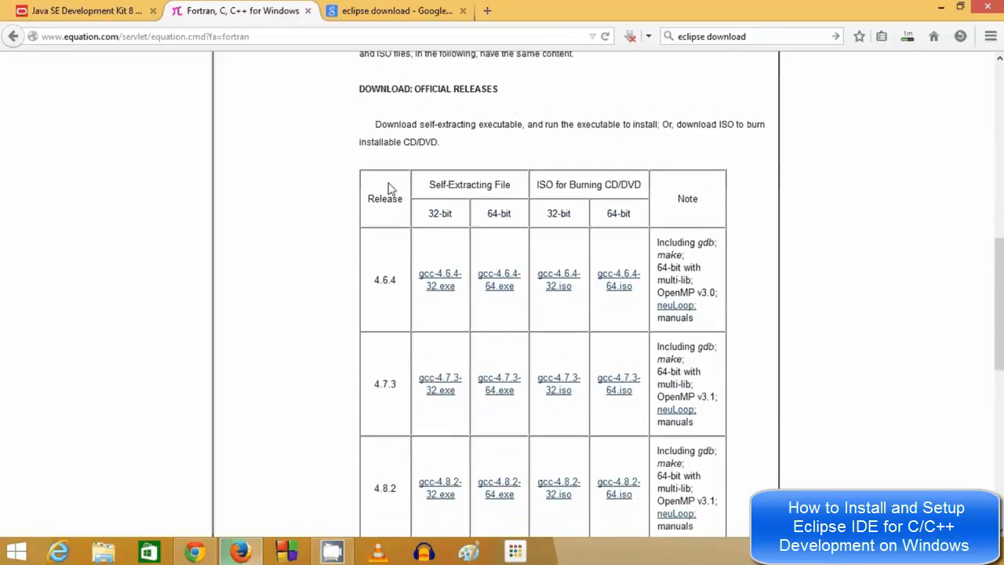
pyautogui.scroll(-1, 377, 234)
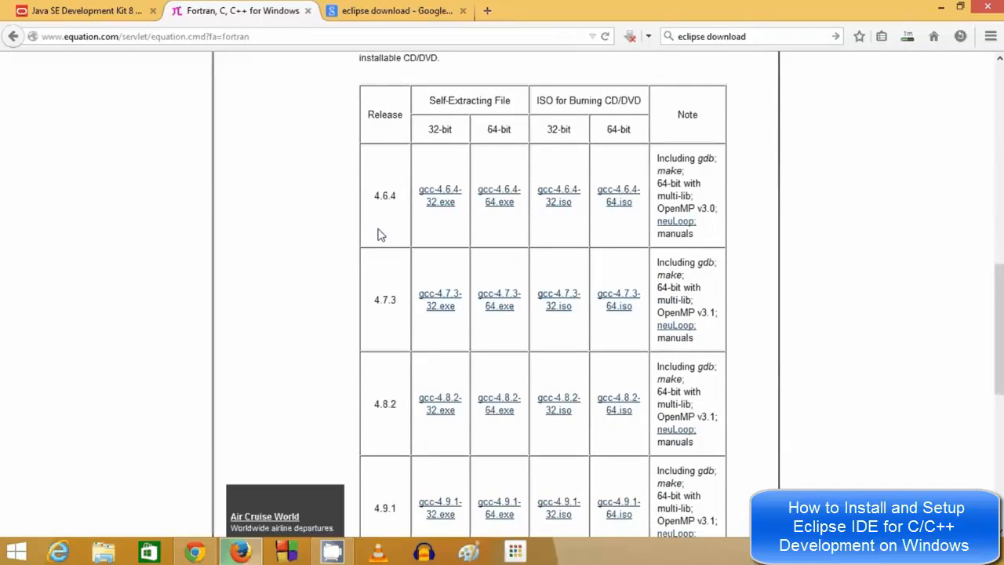
pyautogui.scroll(-3, 380, 233)
pyautogui.scroll(3, 381, 229)
pyautogui.scroll(-2, 384, 234)
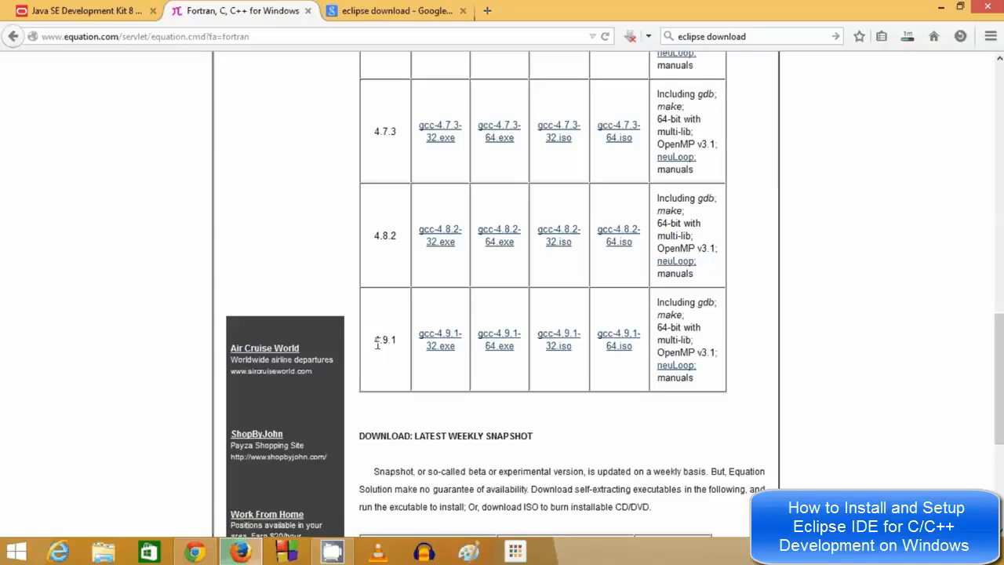
pyautogui.moveTo(376, 343); pyautogui.dragTo(396, 339)
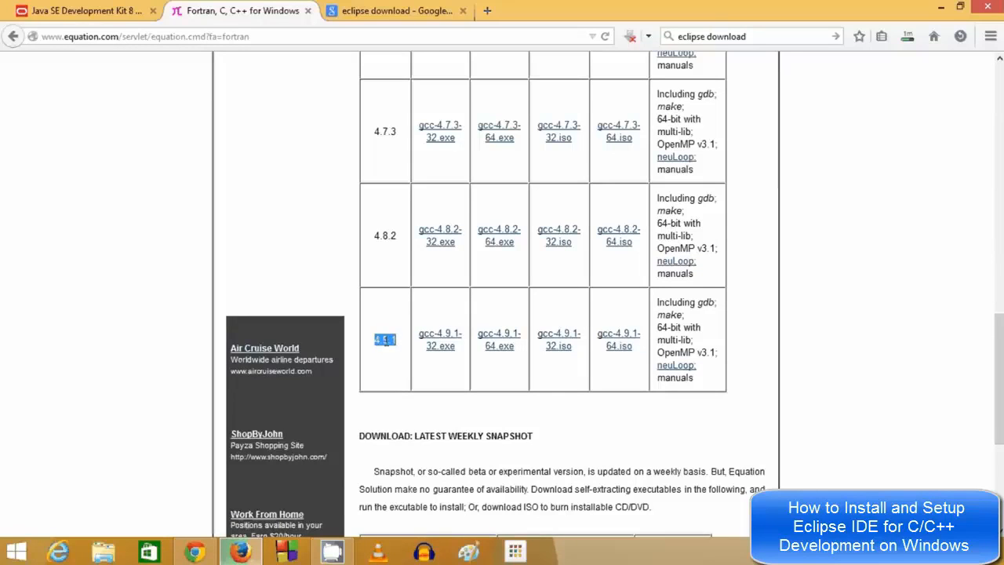
pyautogui.click(503, 353)
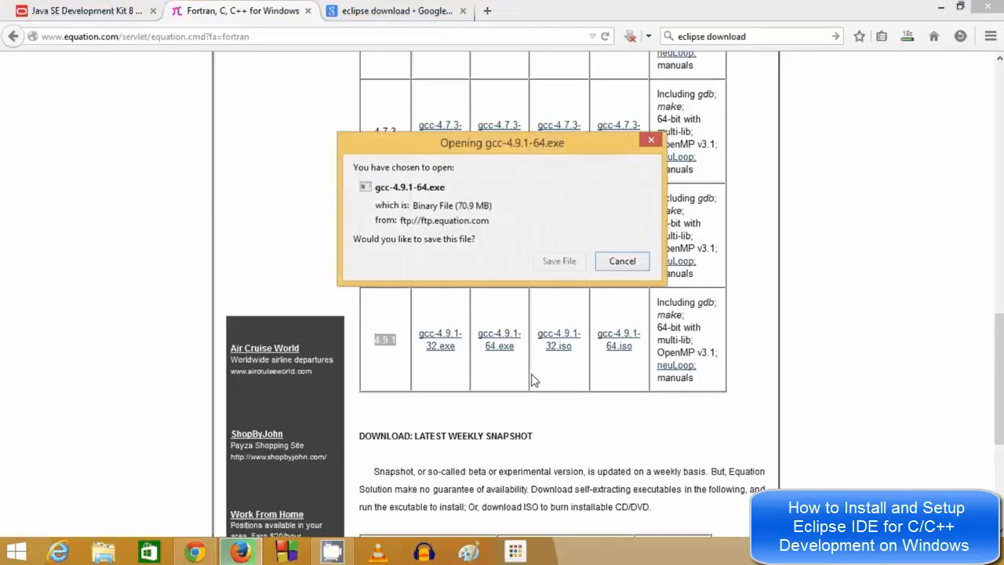
pyautogui.click(558, 264)
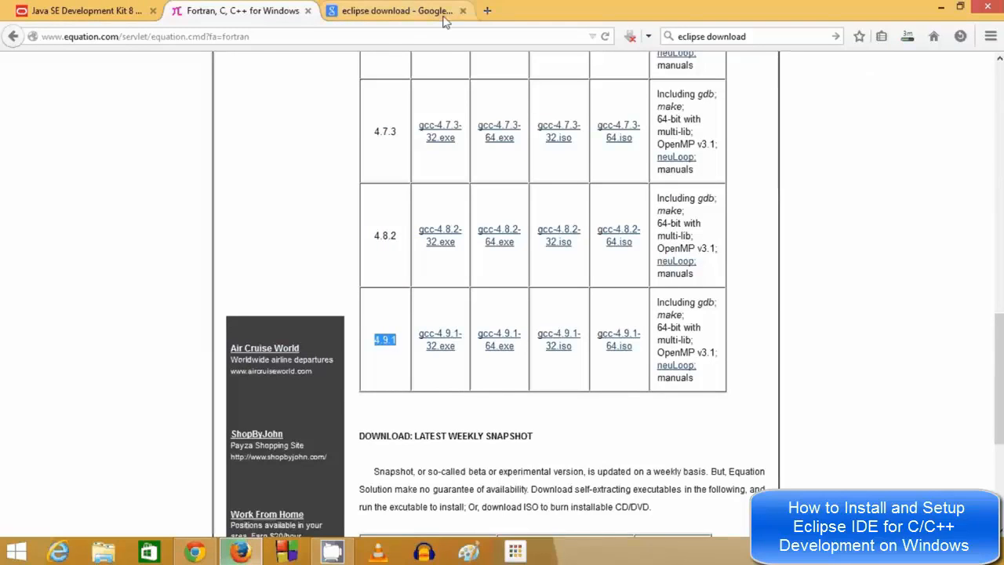
# Open the Eclipse Downloads page on eclipse.org from the Google results for "eclipse download".
pyautogui.click(386, 17)
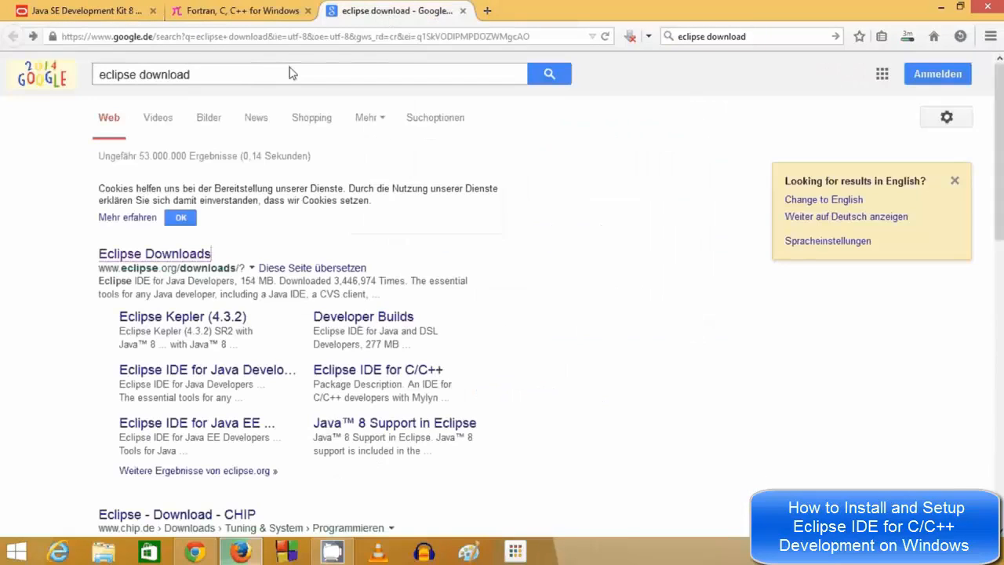
pyautogui.moveTo(265, 76); pyautogui.dragTo(96, 63)
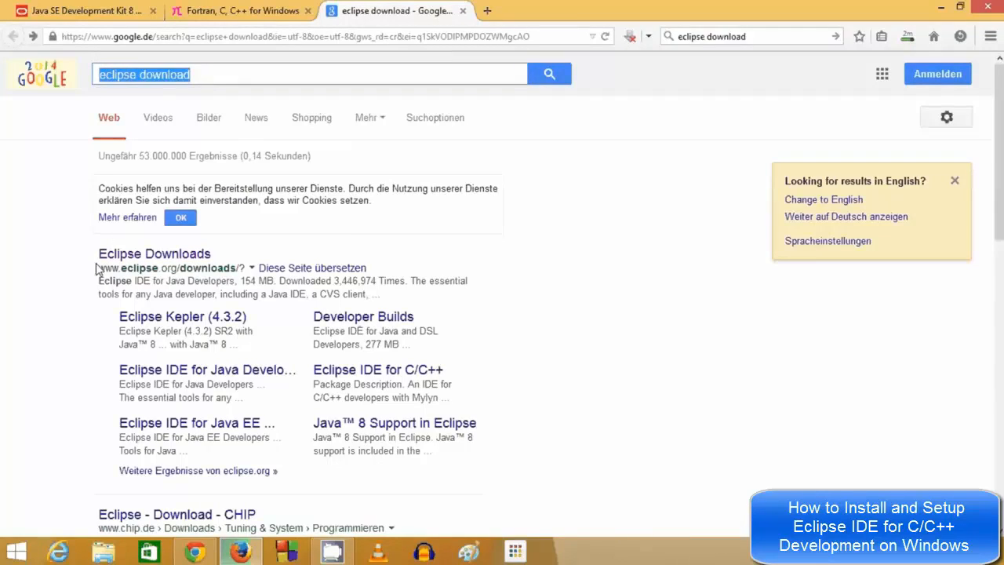
pyautogui.click(182, 257)
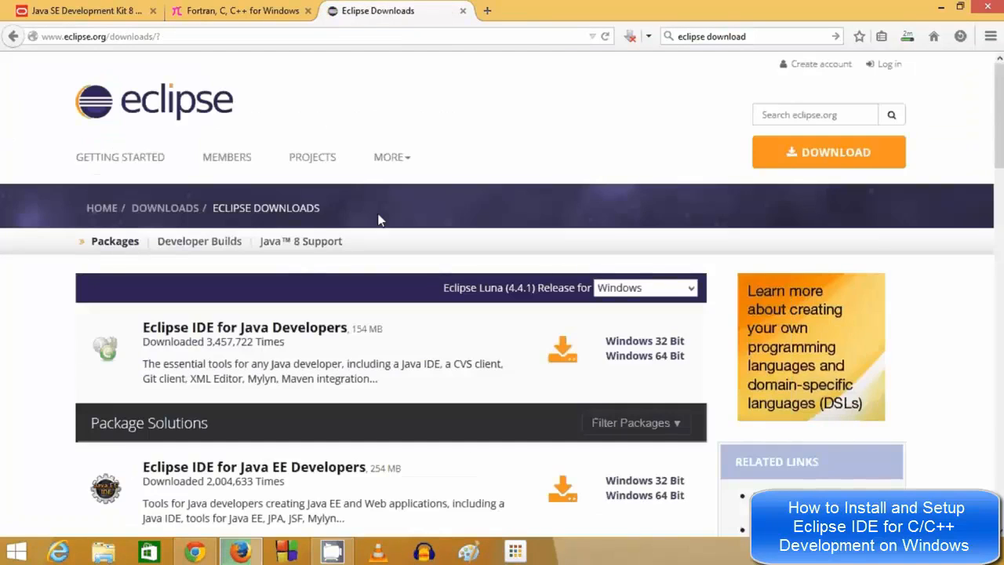
# Find Eclipse IDE for C/C++ Developers in the package list and open its Windows 64 Bit download page.
pyautogui.scroll(-2, 380, 220)
pyautogui.scroll(-3, 380, 220)
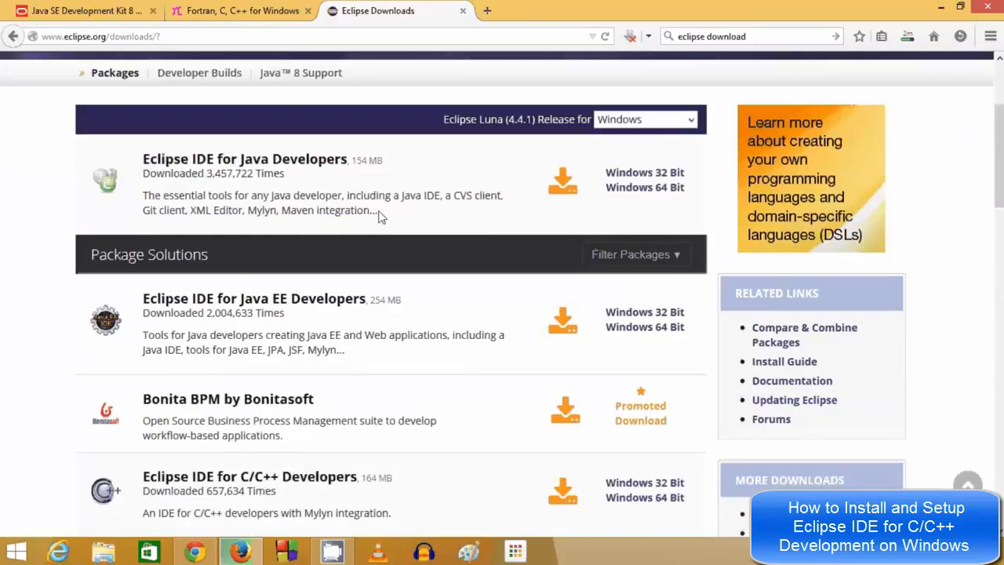
pyautogui.scroll(-10, 285, 196)
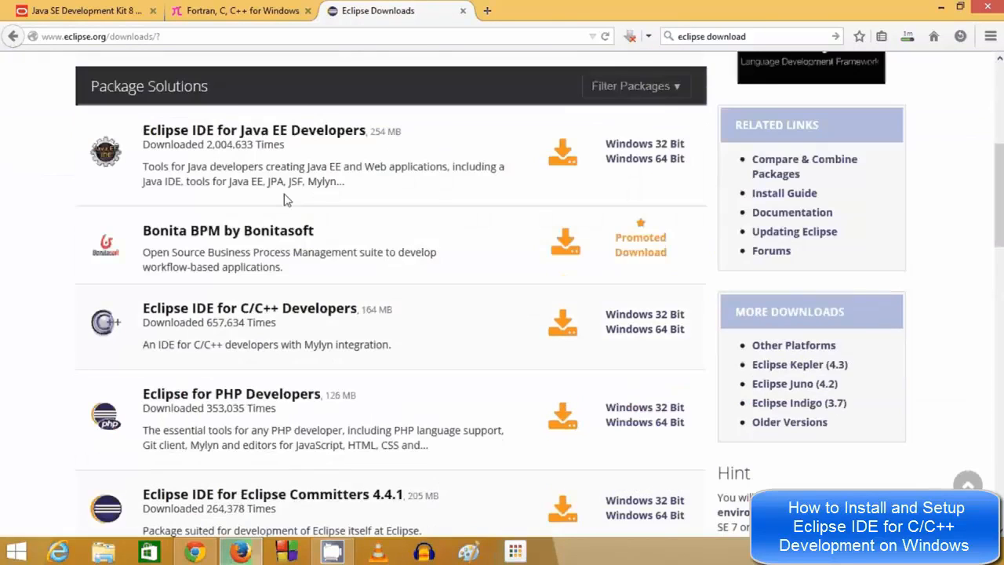
pyautogui.scroll(-4, 319, 257)
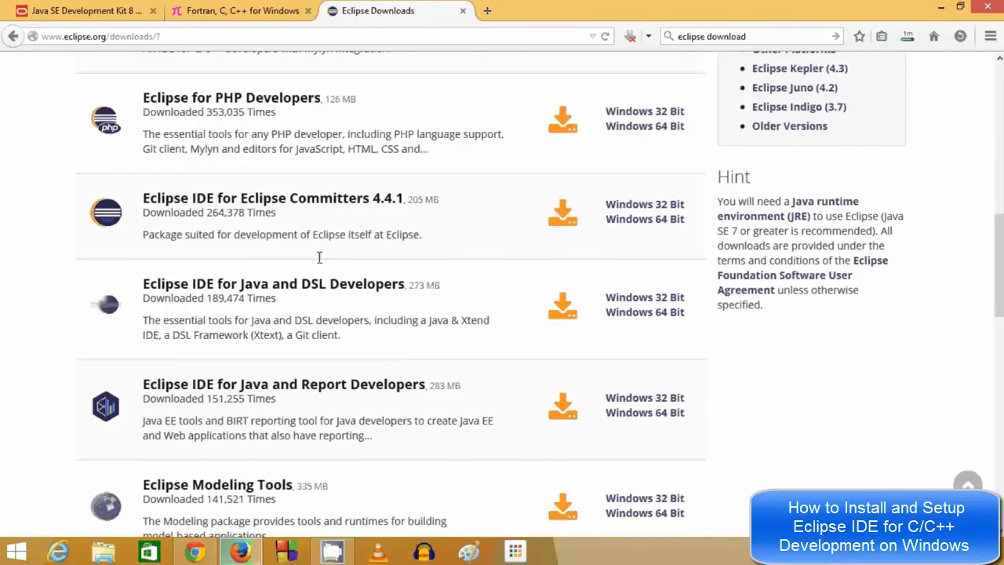
pyautogui.scroll(15, 320, 257)
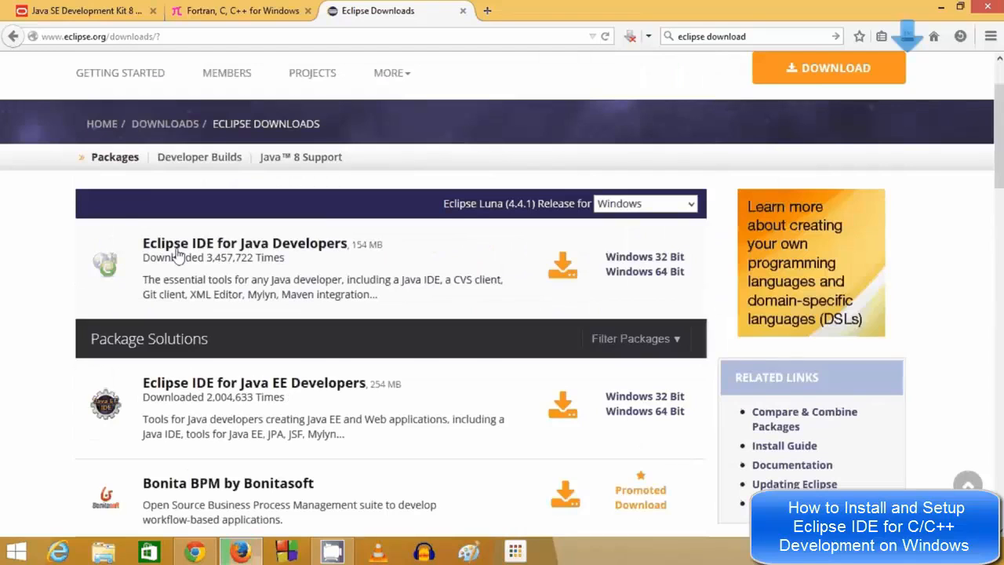
pyautogui.scroll(-3, 287, 256)
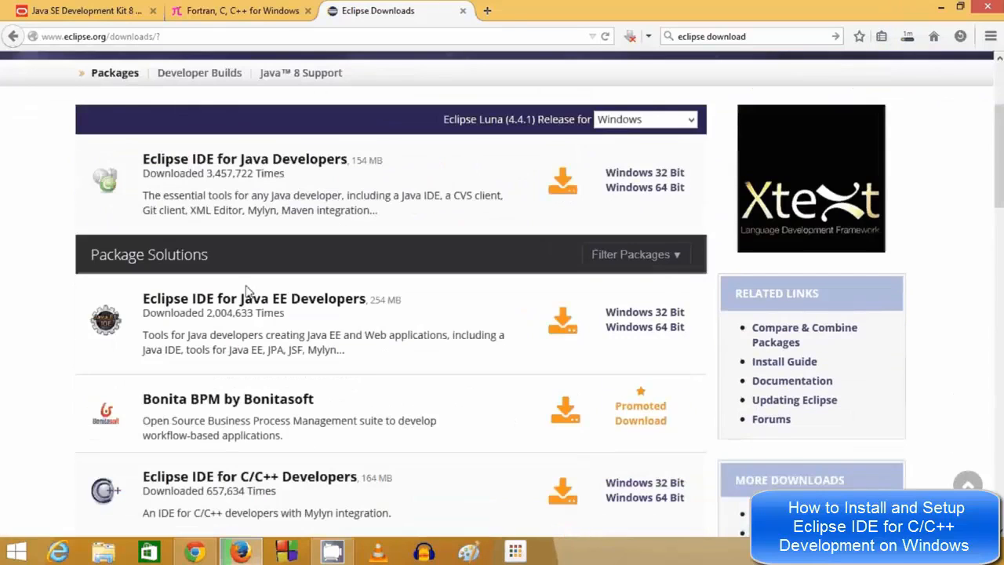
pyautogui.scroll(-8, 200, 310)
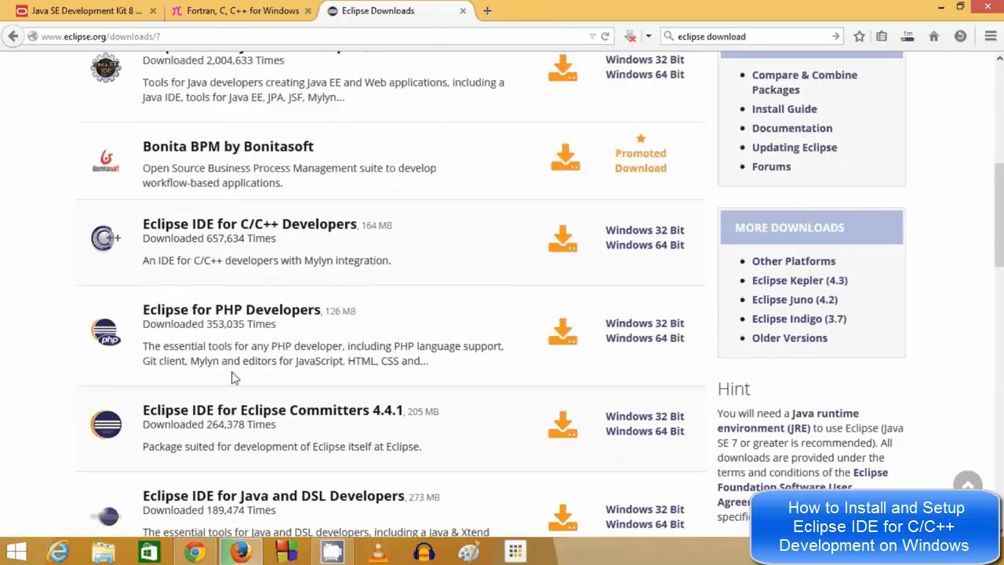
pyautogui.scroll(3, 232, 377)
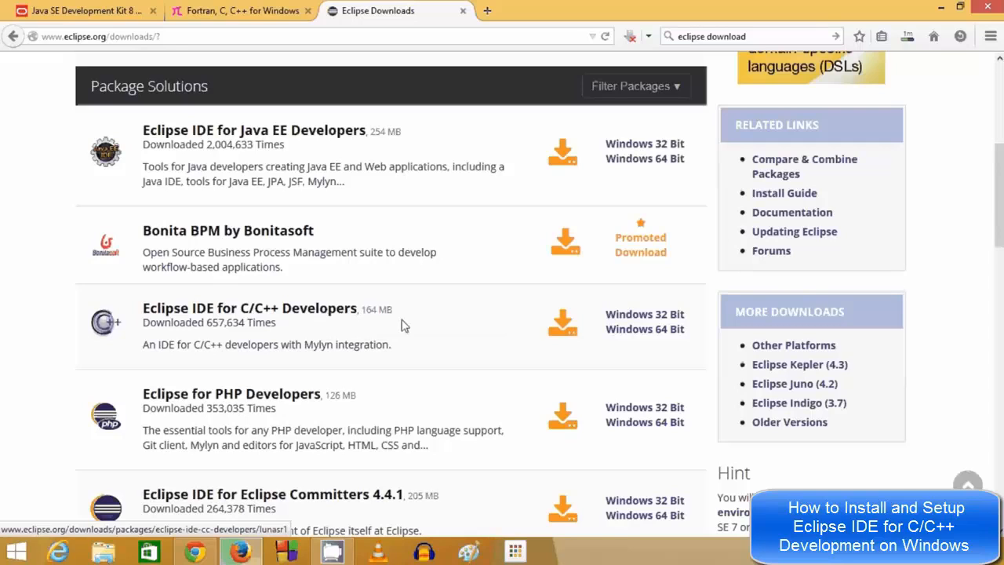
pyautogui.click(641, 332)
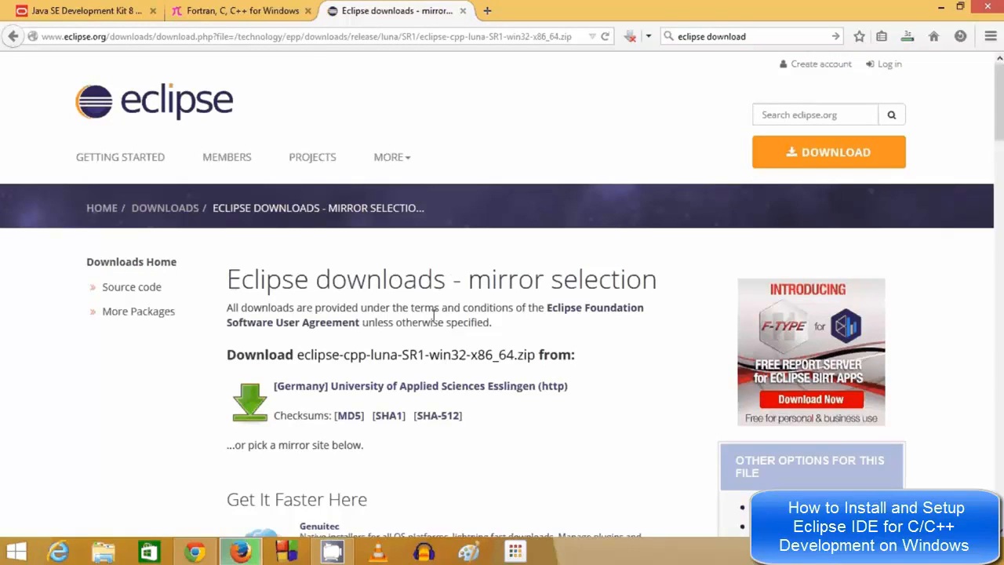
# Save eclipse-cpp-luna-SR1-win32-x86_64.zip from the University of Applied Sciences Esslingen mirror in Germany.
pyautogui.scroll(-2, 463, 318)
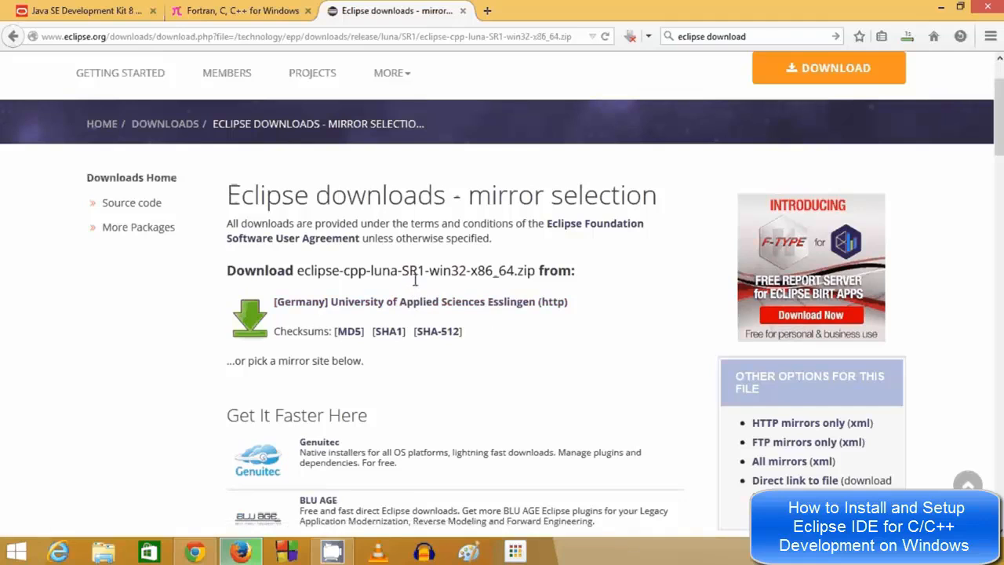
pyautogui.click(425, 304)
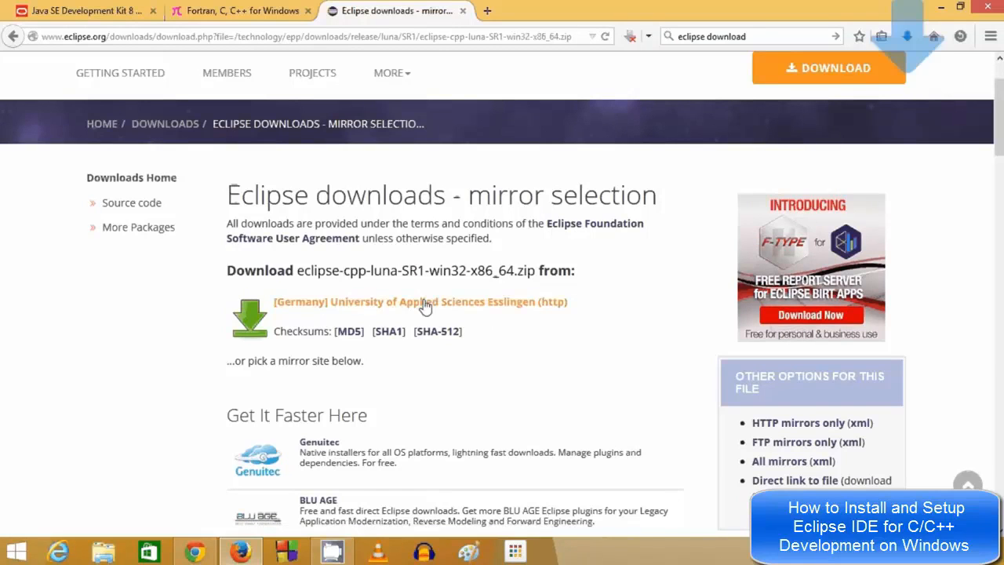
pyautogui.scroll(-2, 430, 311)
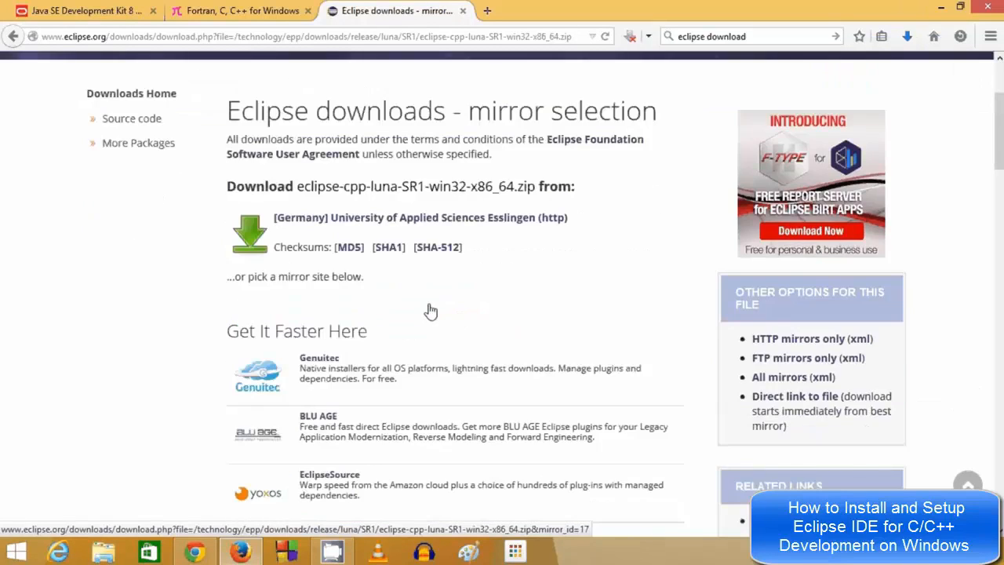
pyautogui.scroll(-2, 431, 310)
pyautogui.scroll(4, 431, 311)
pyautogui.click(433, 306)
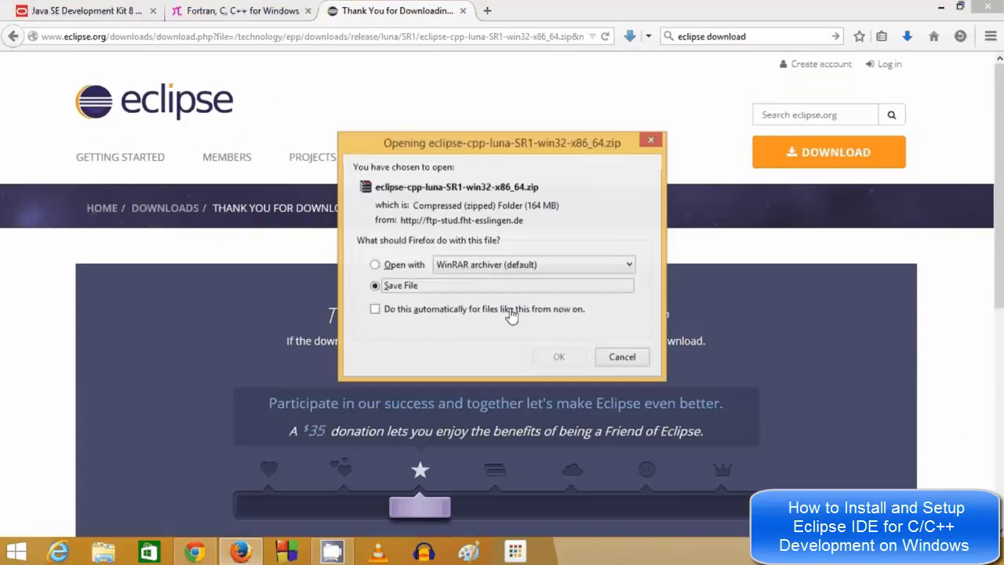
pyautogui.click(554, 359)
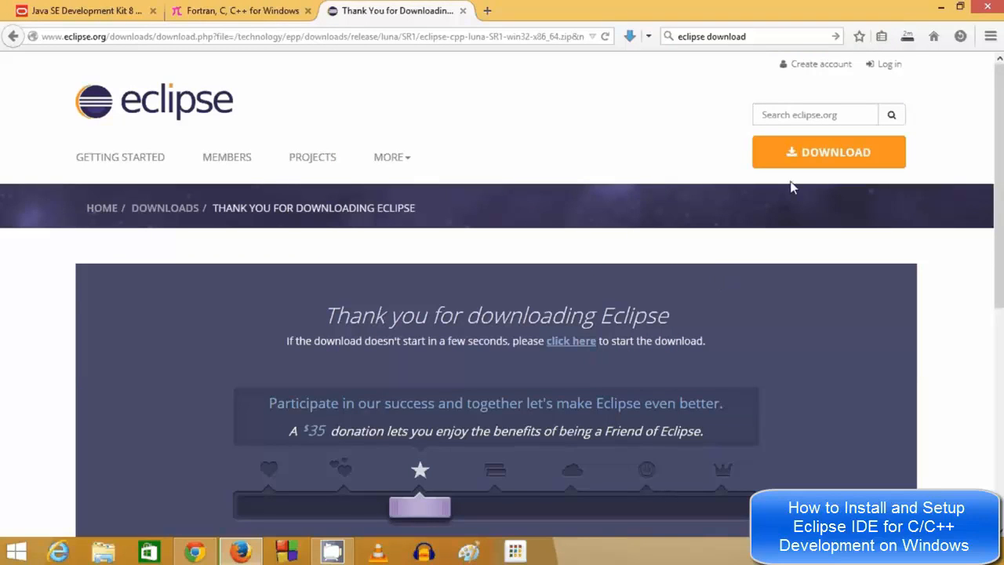
# Run the downloaded jdk-8u25-windows-x64(2).exe installer and decline reinstalling the JDK, with File Explorer opened alongside.
pyautogui.click(909, 41)
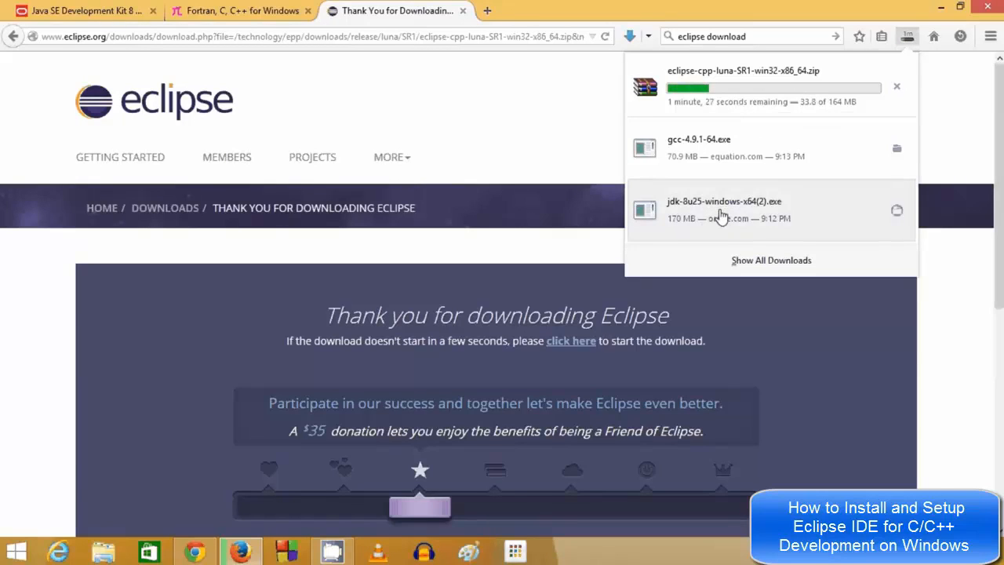
pyautogui.click(722, 216)
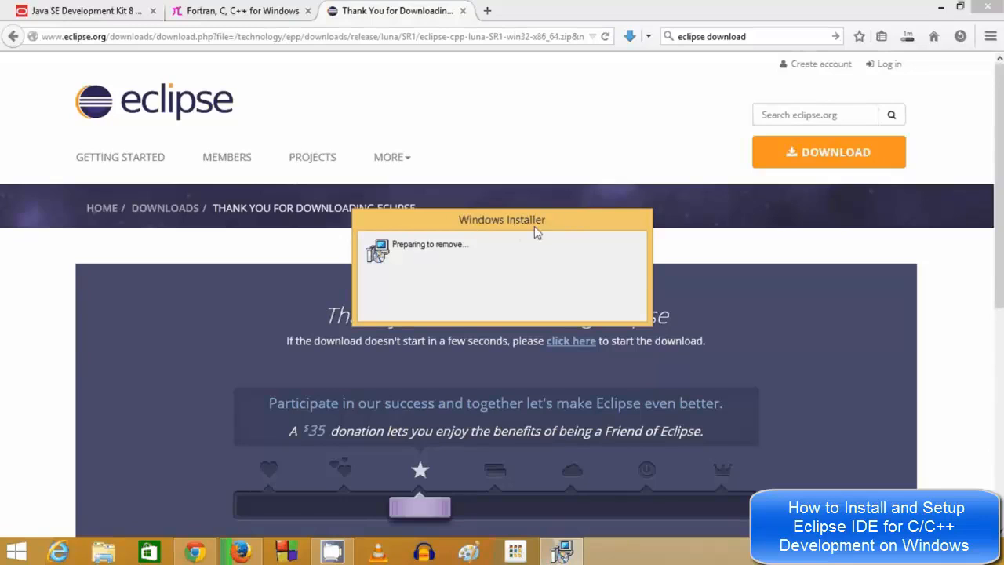
pyautogui.moveTo(531, 227); pyautogui.dragTo(527, 162)
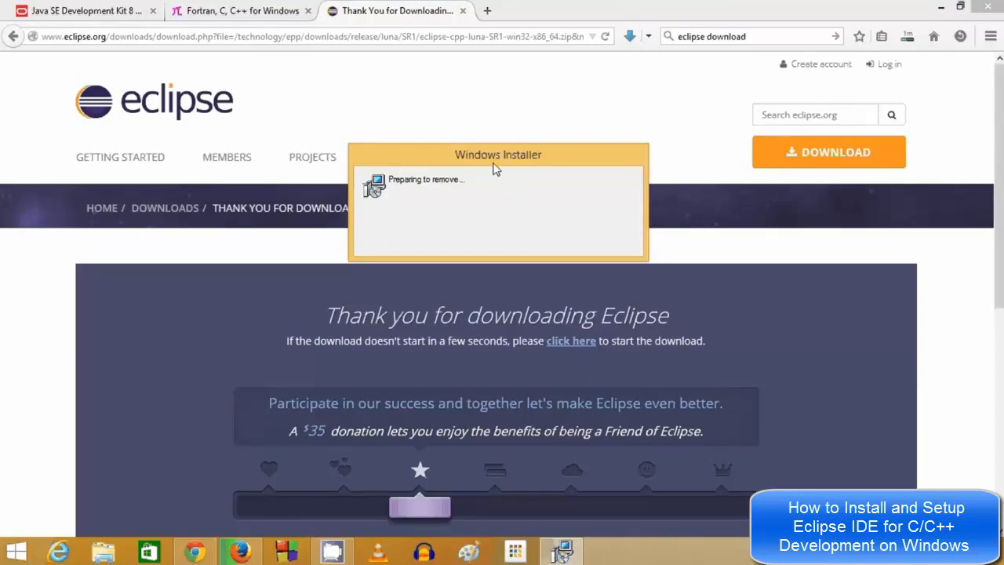
pyautogui.moveTo(500, 159); pyautogui.dragTo(488, 132)
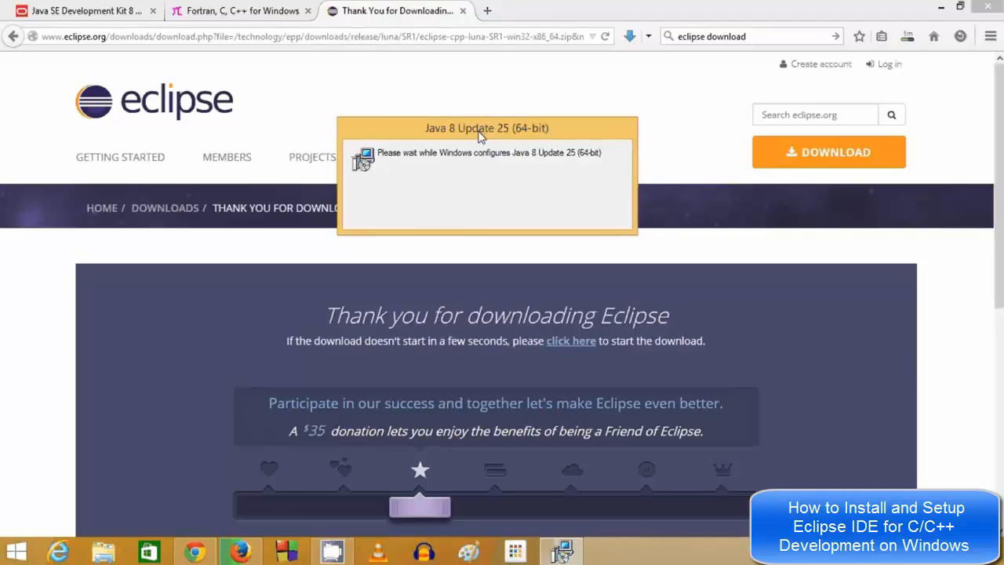
pyautogui.moveTo(480, 131); pyautogui.dragTo(513, 158)
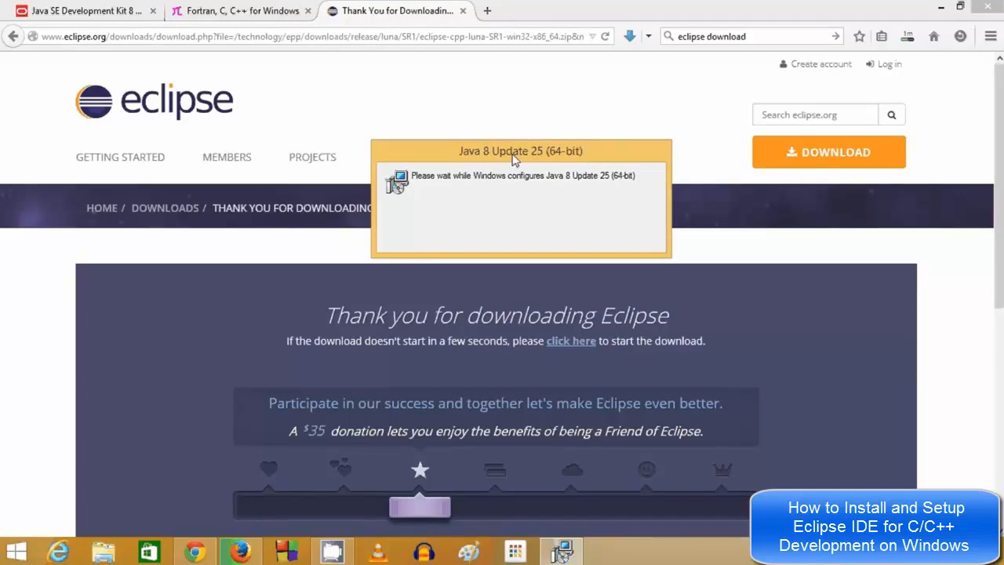
pyautogui.click(104, 555)
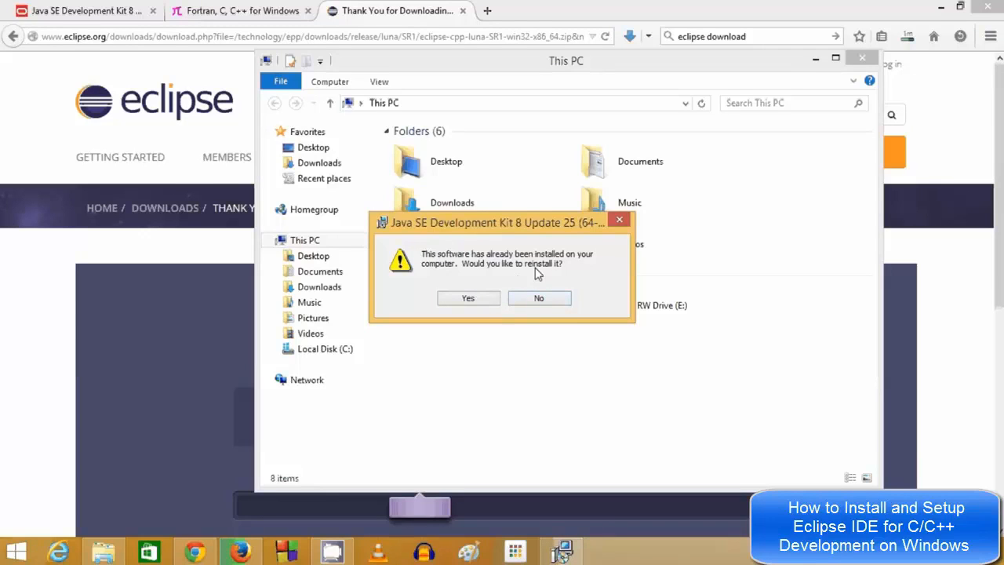
pyautogui.click(541, 299)
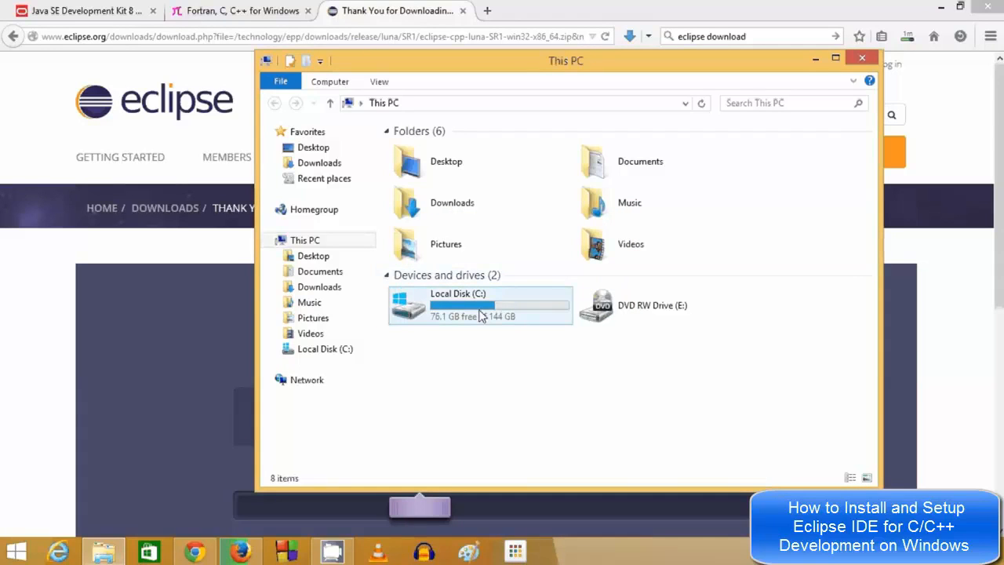
# Maximize the File Explorer window and open the folder C:\Program Files\Java.
pyautogui.click(835, 58)
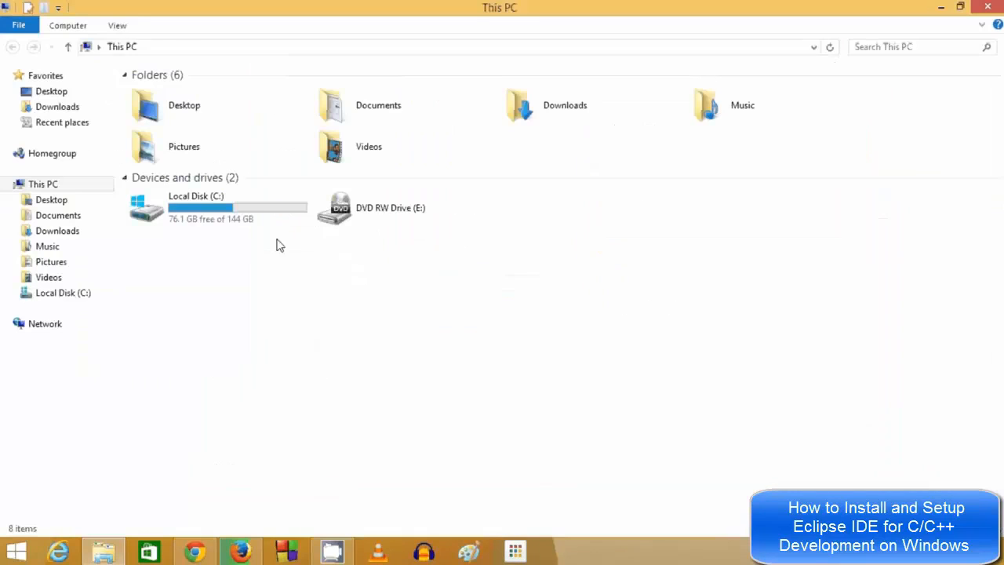
pyautogui.doubleClick(240, 216)
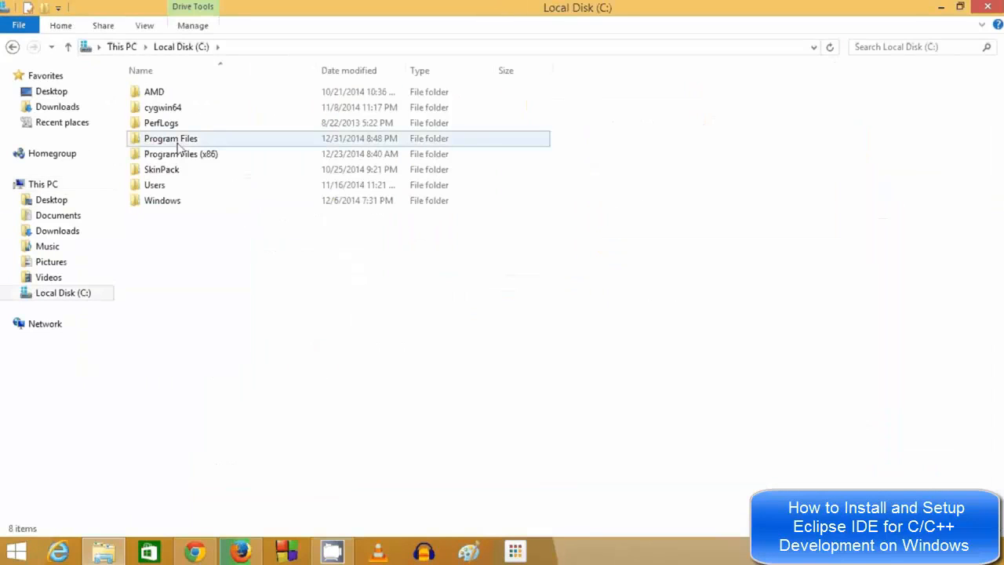
pyautogui.doubleClick(178, 143)
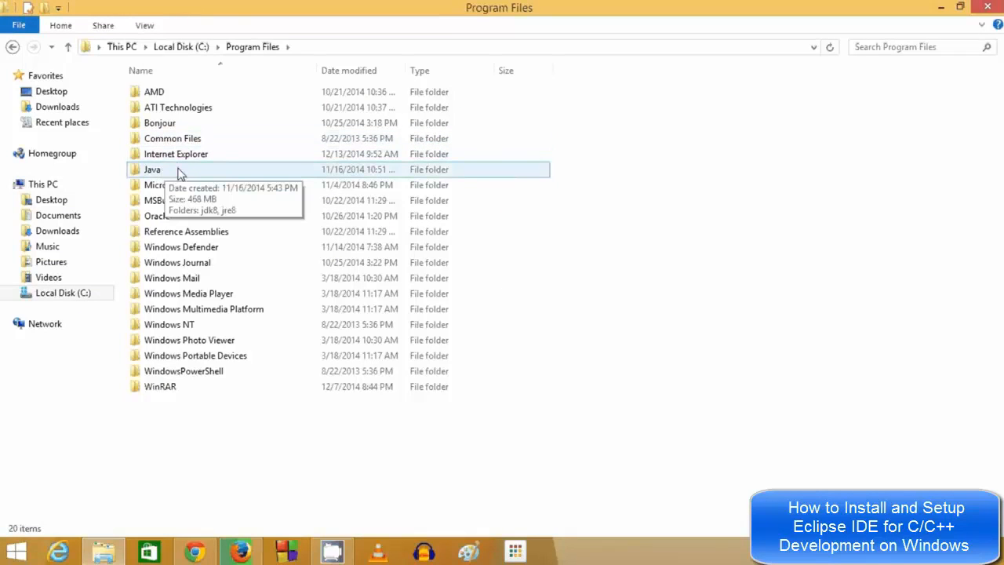
pyautogui.doubleClick(151, 173)
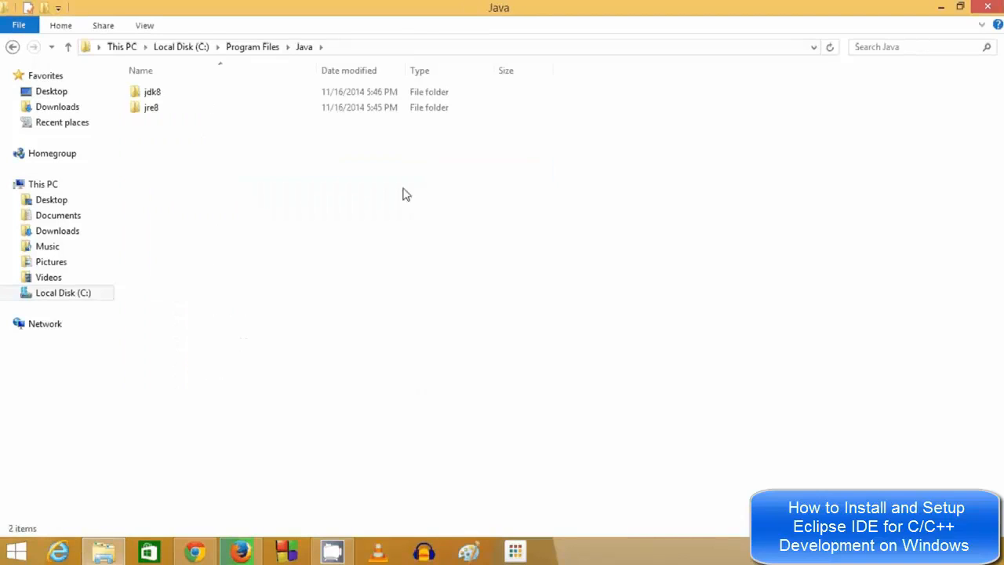
# Examine the jdk8 and jre8 folders, look inside jdk8, and return to the Java folder.
pyautogui.moveTo(406, 190); pyautogui.dragTo(158, 91)
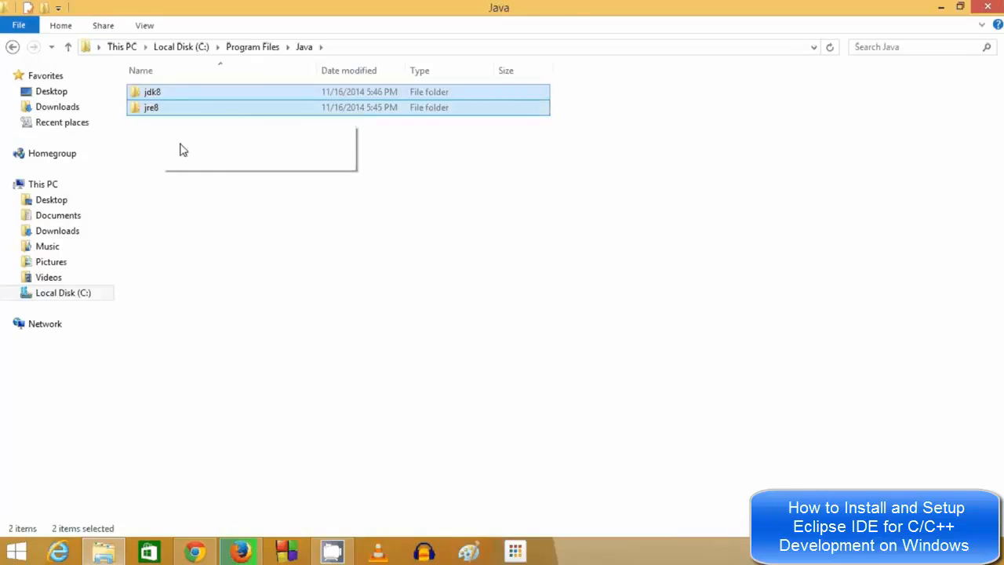
pyautogui.click(178, 145)
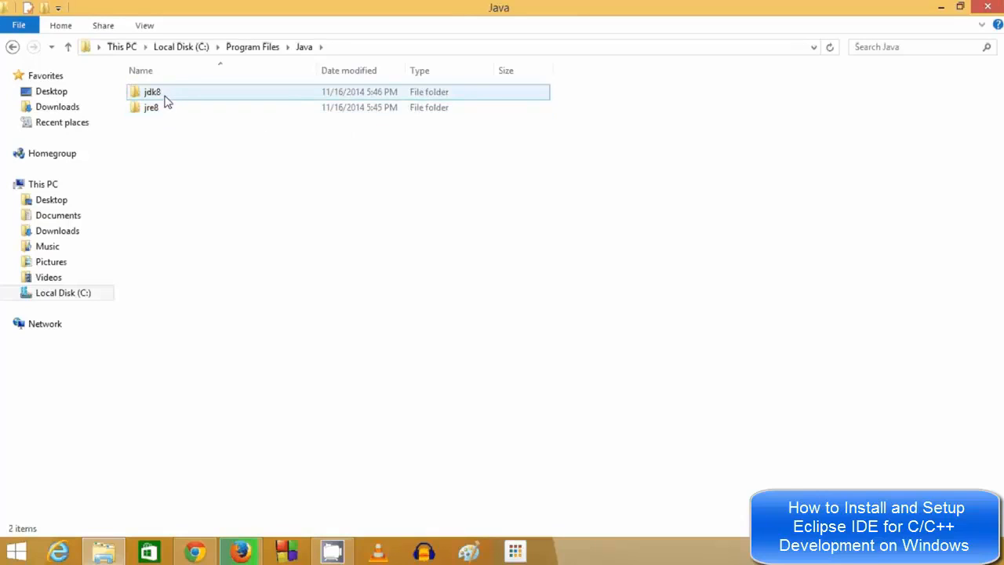
pyautogui.moveTo(167, 97)
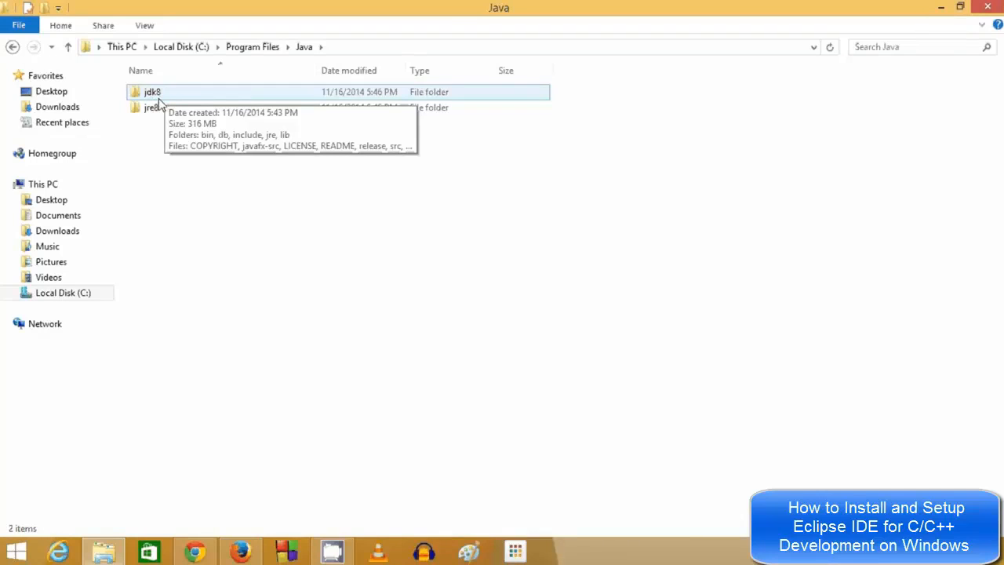
pyautogui.click(159, 109)
pyautogui.click(151, 98)
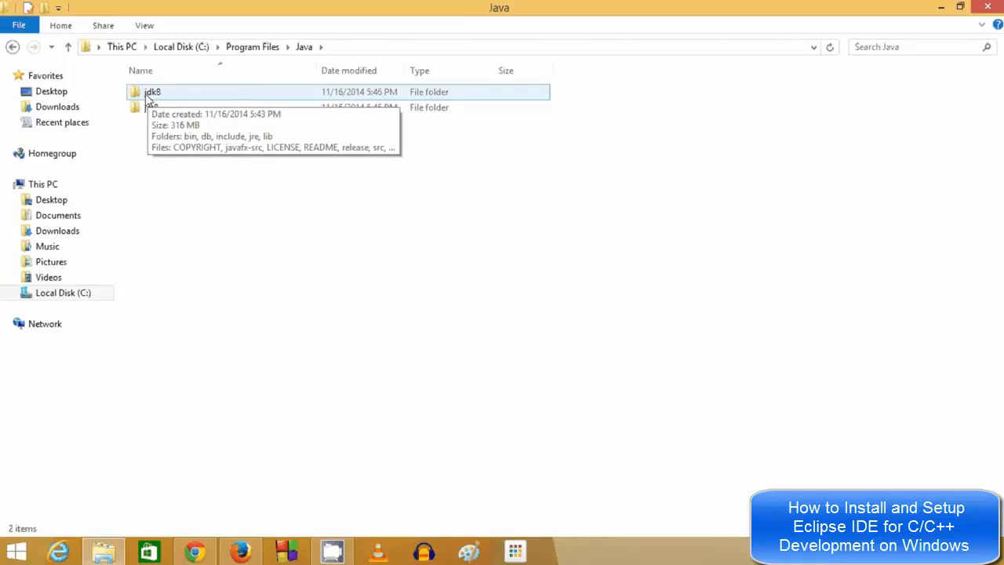
pyautogui.click(152, 108)
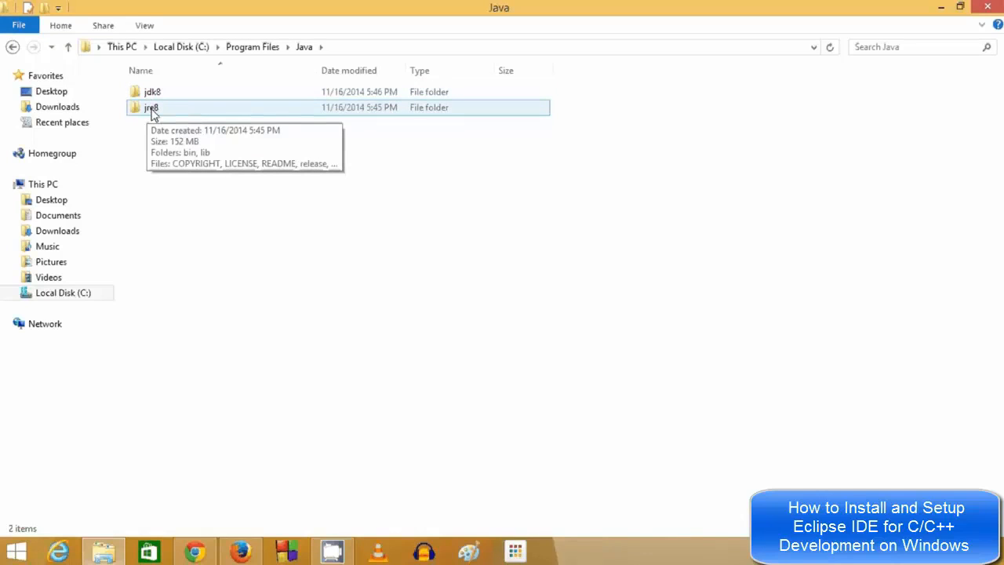
pyautogui.click(174, 93)
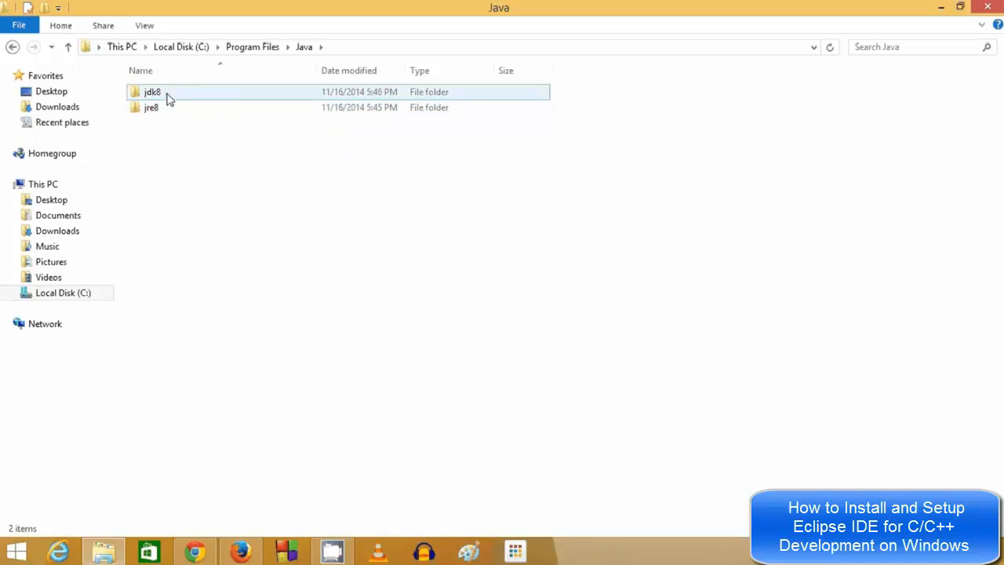
pyautogui.doubleClick(166, 98)
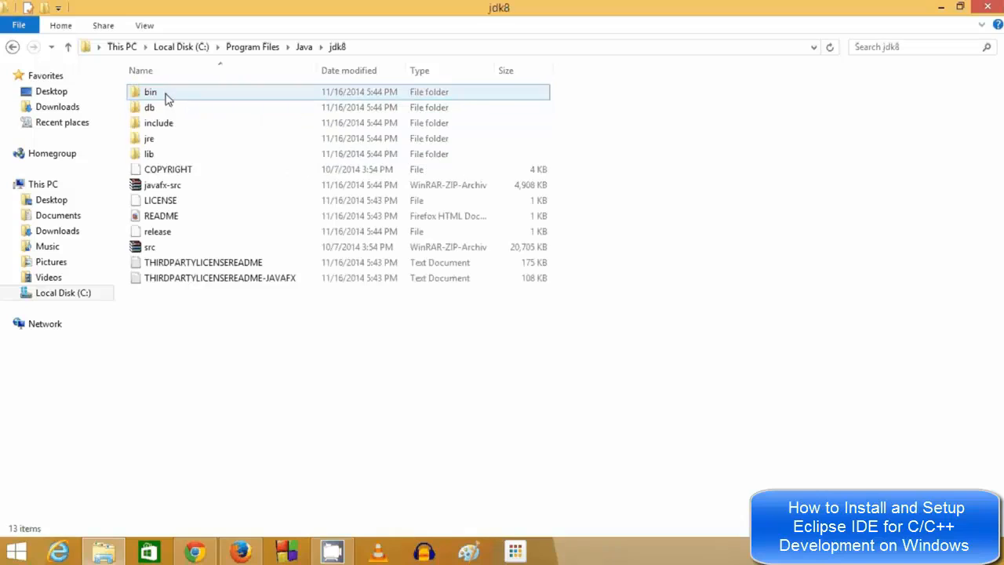
pyautogui.click(304, 47)
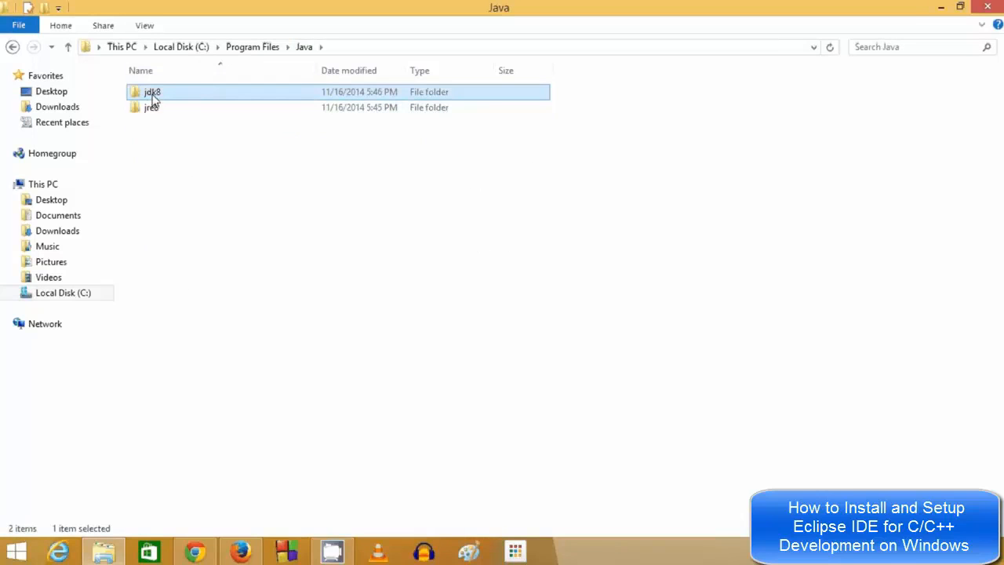
# Open the bin folder inside the jdk8 folder.
pyautogui.moveTo(153, 95)
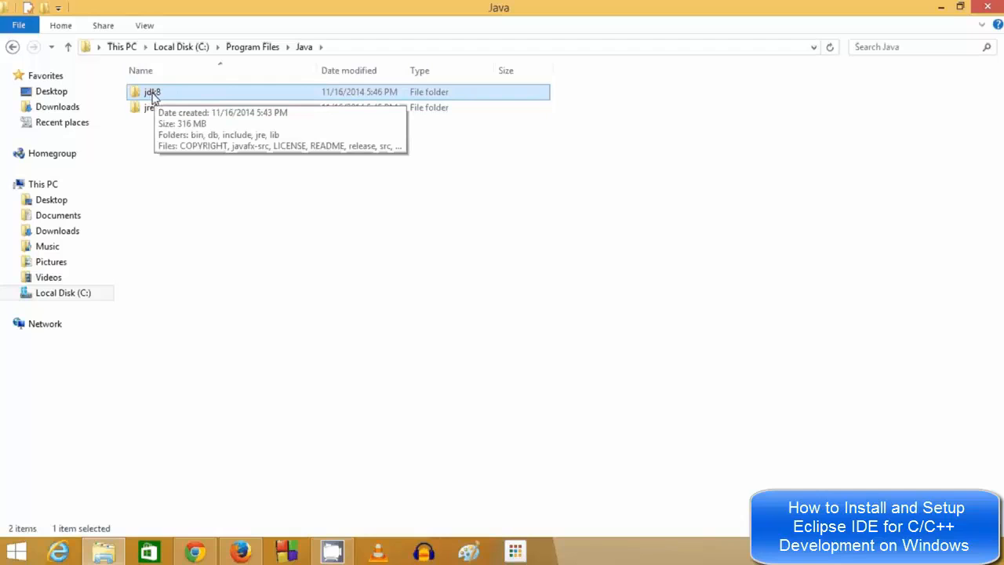
pyautogui.doubleClick(156, 96)
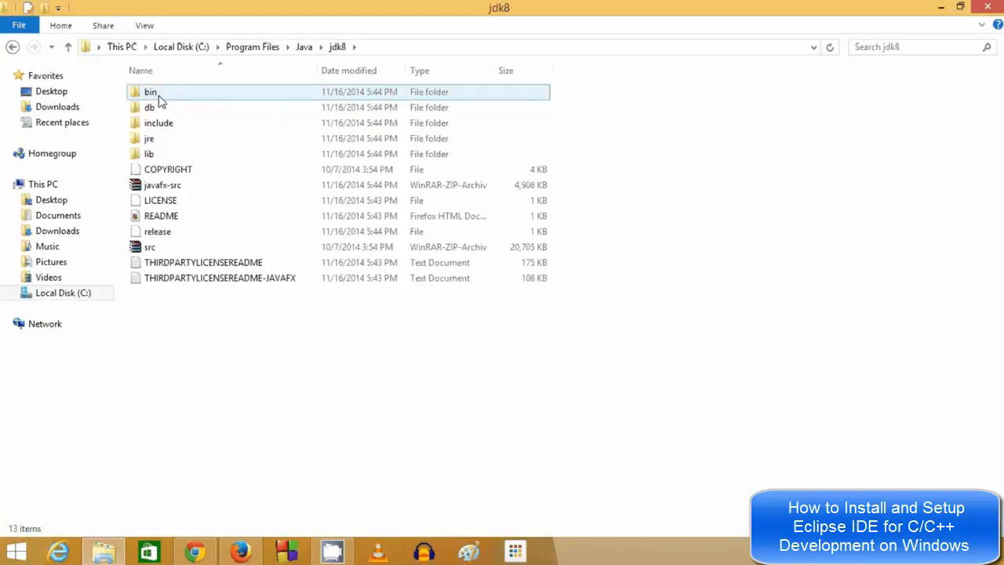
pyautogui.doubleClick(156, 94)
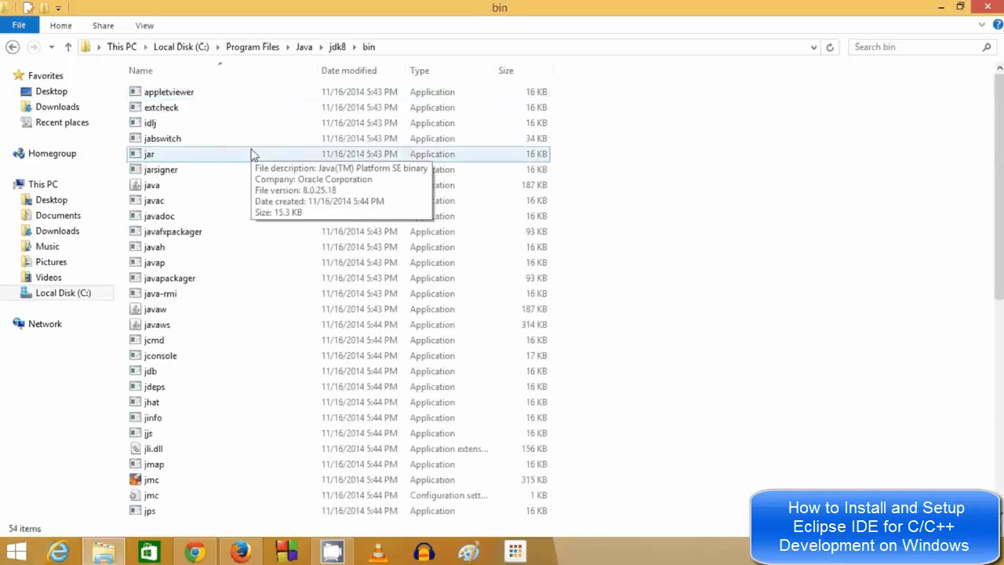
# Search Windows for sys, open the System window and bring up the Environment Variables dialog from the advanced system settings.
pyautogui.scroll(-9, 251, 169)
pyautogui.scroll(-1, 251, 180)
pyautogui.scroll(9, 259, 196)
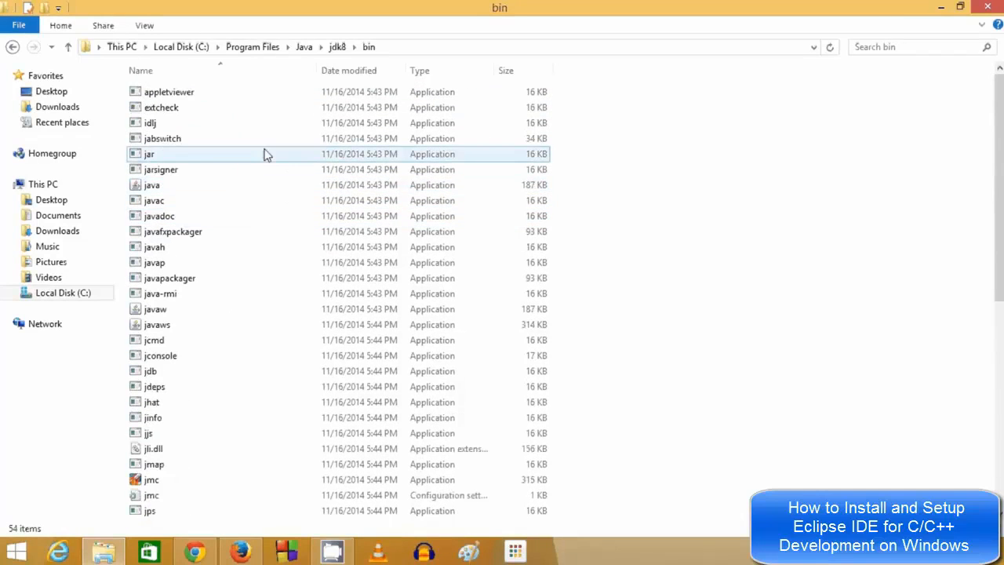
pyautogui.scroll(-7, 268, 188)
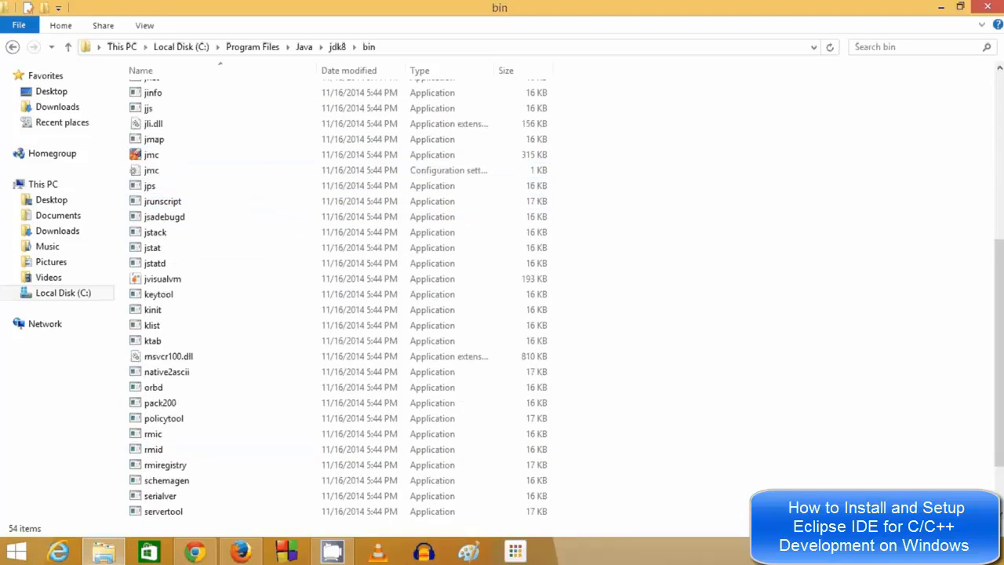
pyautogui.moveTo(1002, 250)
pyautogui.click(974, 137)
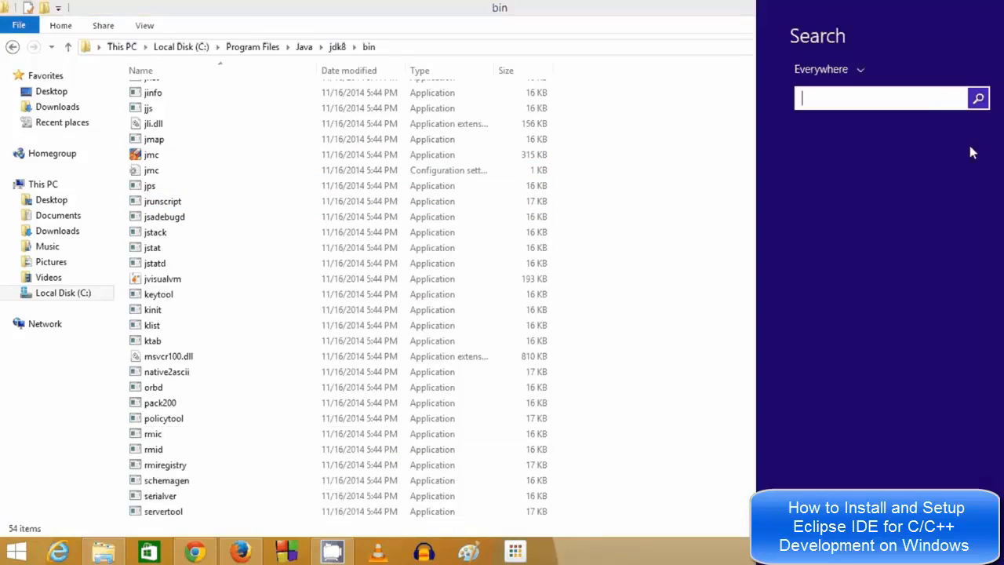
pyautogui.write('sys')
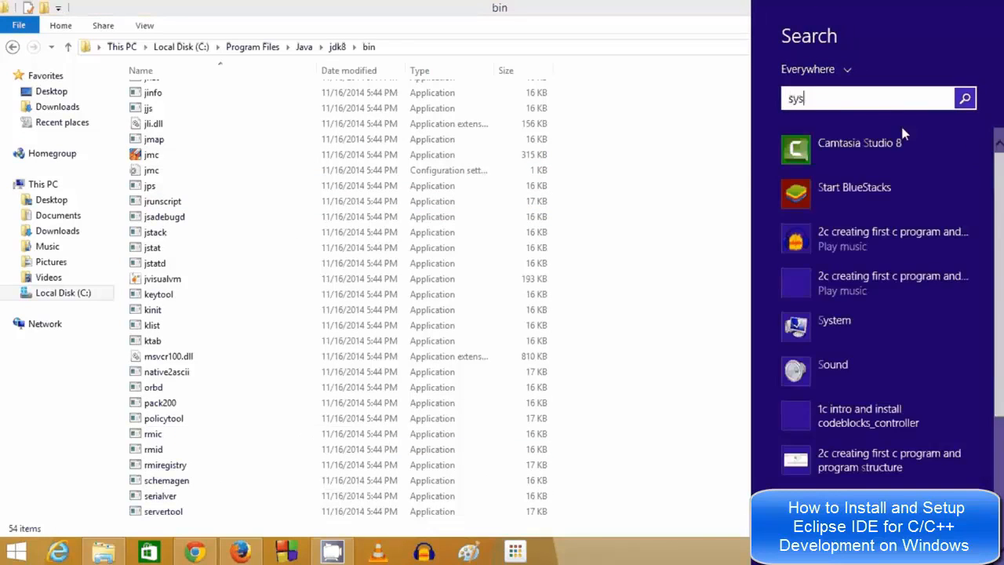
pyautogui.click(847, 143)
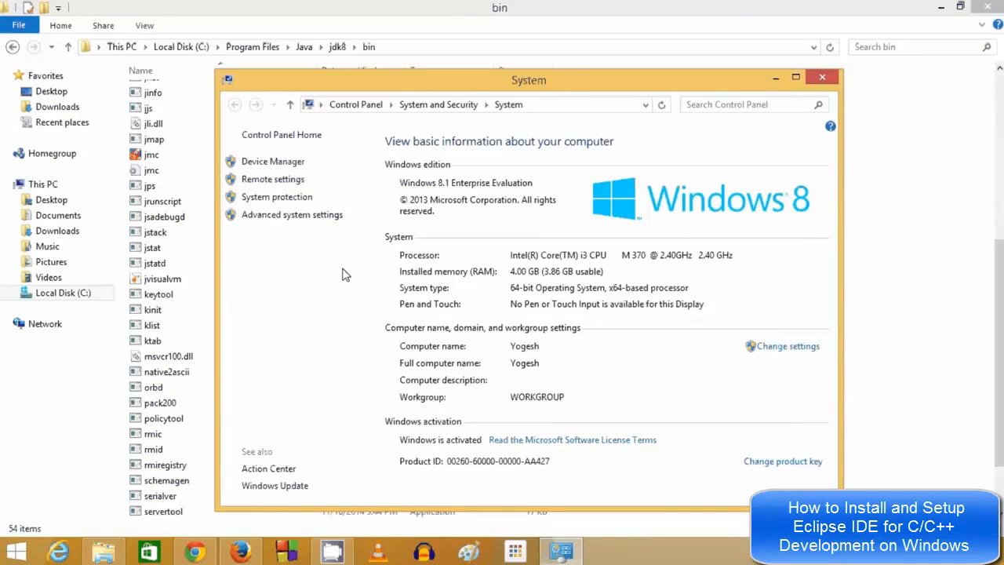
pyautogui.click(276, 222)
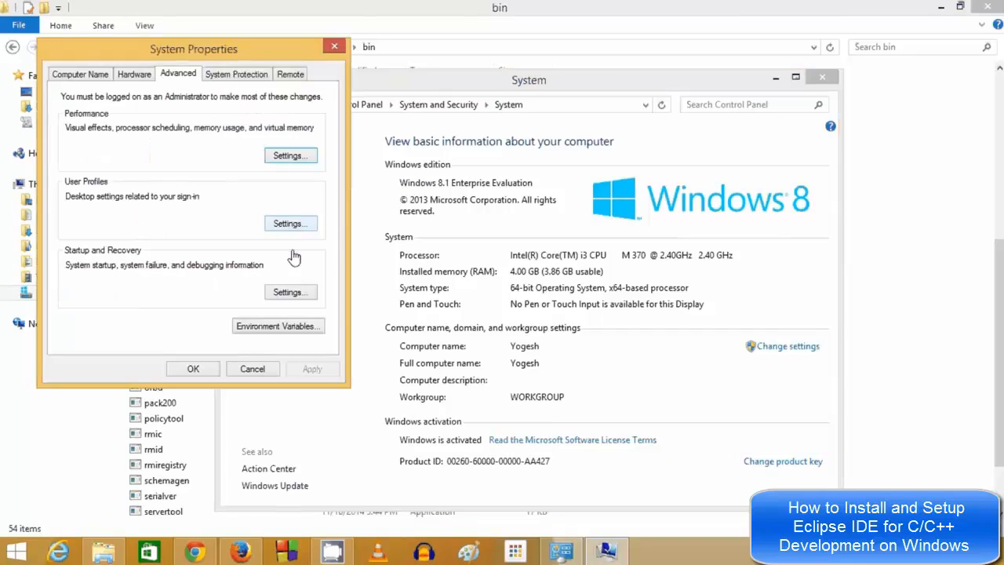
pyautogui.click(297, 326)
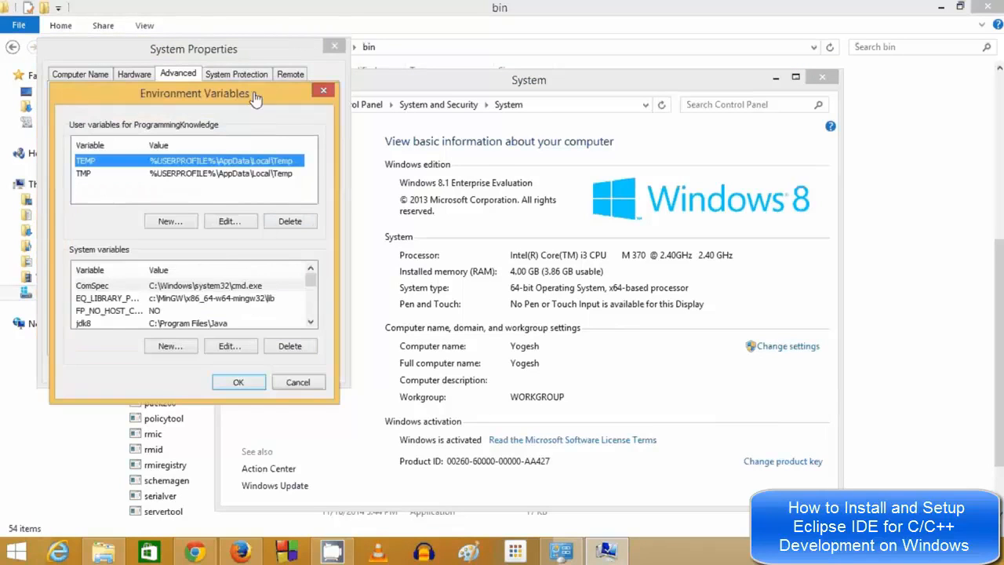
# Open the Path system variable for editing and place the cursor at the end of its value.
pyautogui.moveTo(254, 99); pyautogui.dragTo(421, 54)
pyautogui.click(474, 282)
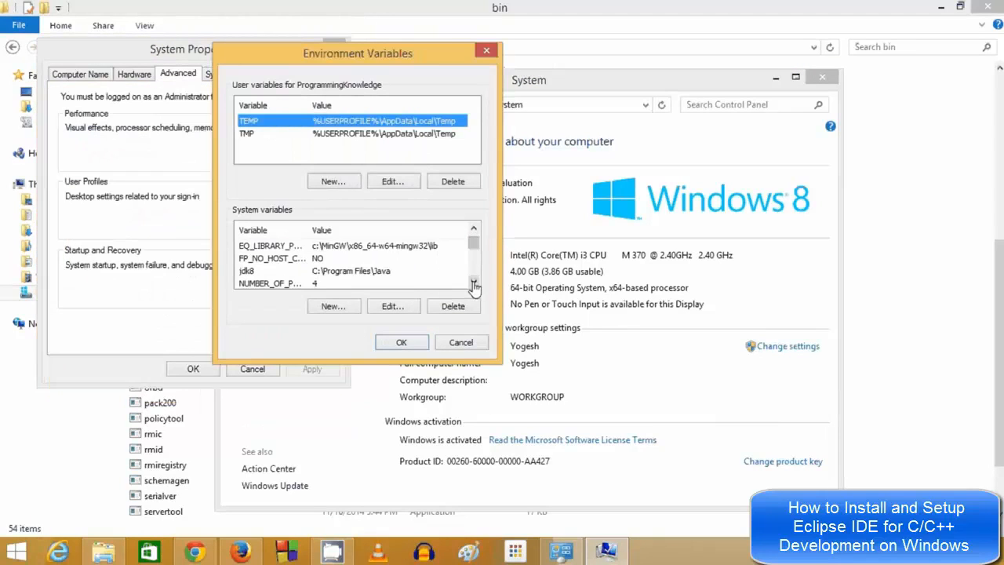
pyautogui.click(474, 282)
pyautogui.click(474, 283)
pyautogui.click(474, 282)
pyautogui.click(474, 282)
pyautogui.click(387, 259)
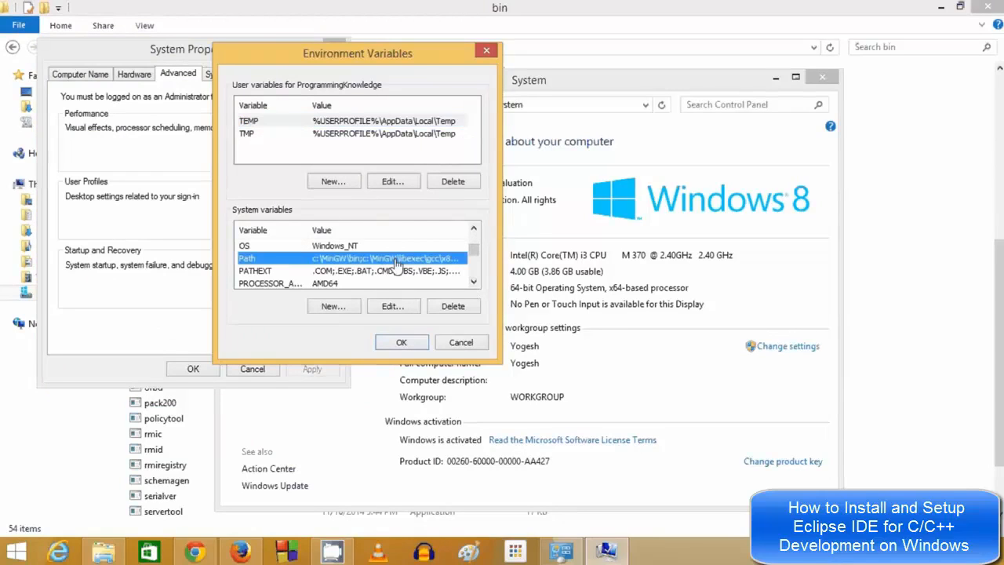
pyautogui.doubleClick(408, 265)
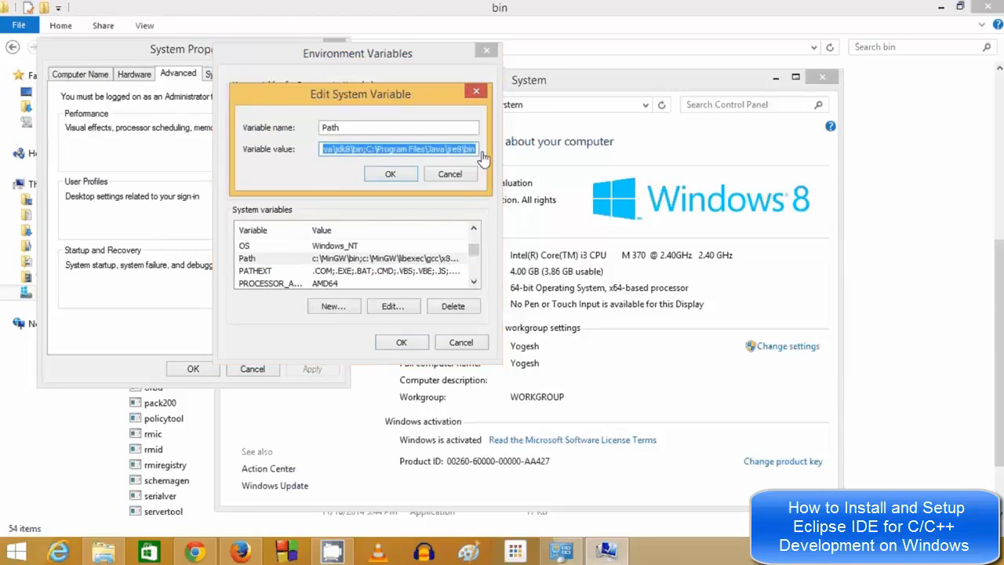
pyautogui.press('End')
# Select the full path C:\Program Files\Java\jdk8\bin in File Explorer and return to the Path variable being edited.
pyautogui.click(940, 174)
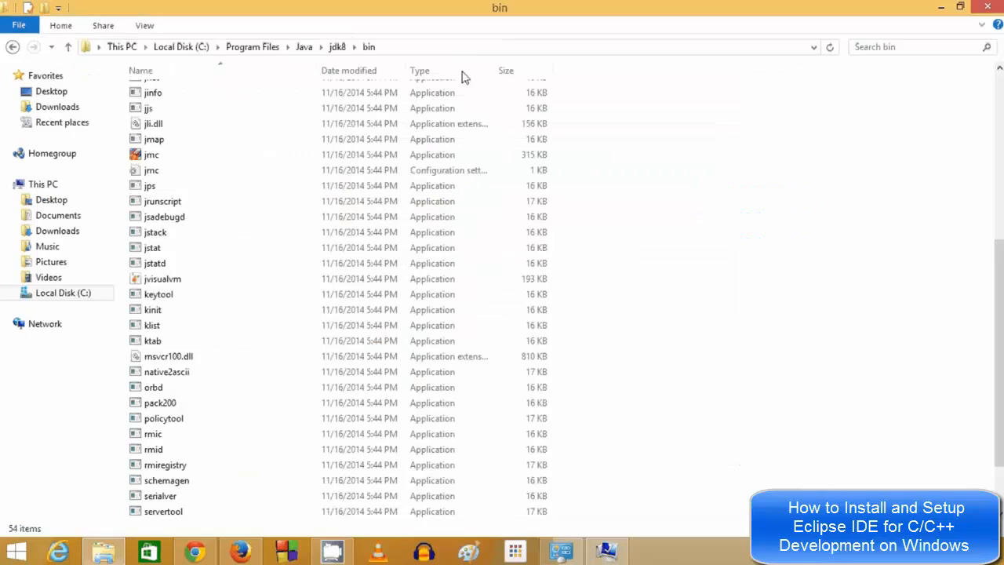
pyautogui.click(412, 47)
pyautogui.moveTo(294, 47); pyautogui.dragTo(9, 55)
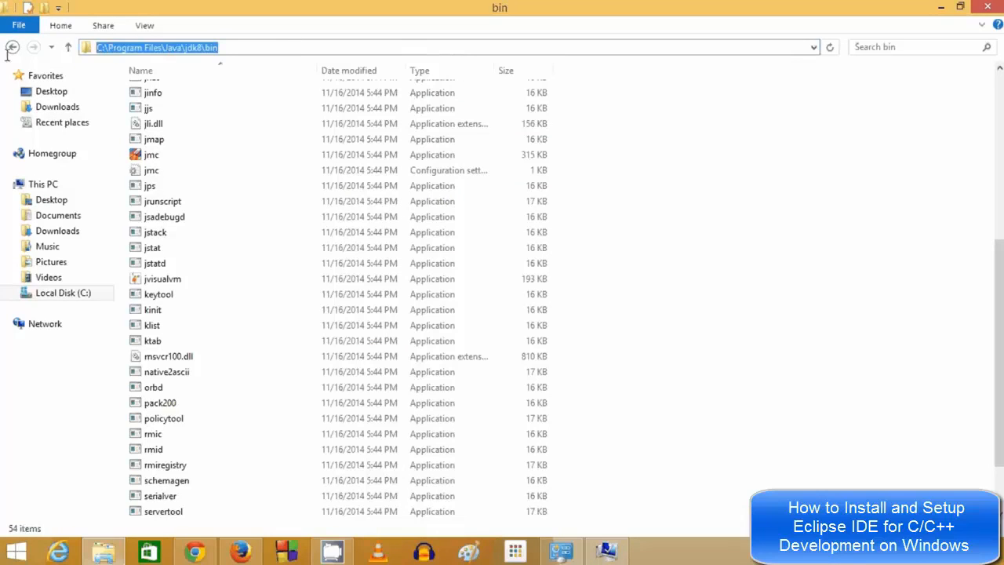
pyautogui.click(560, 552)
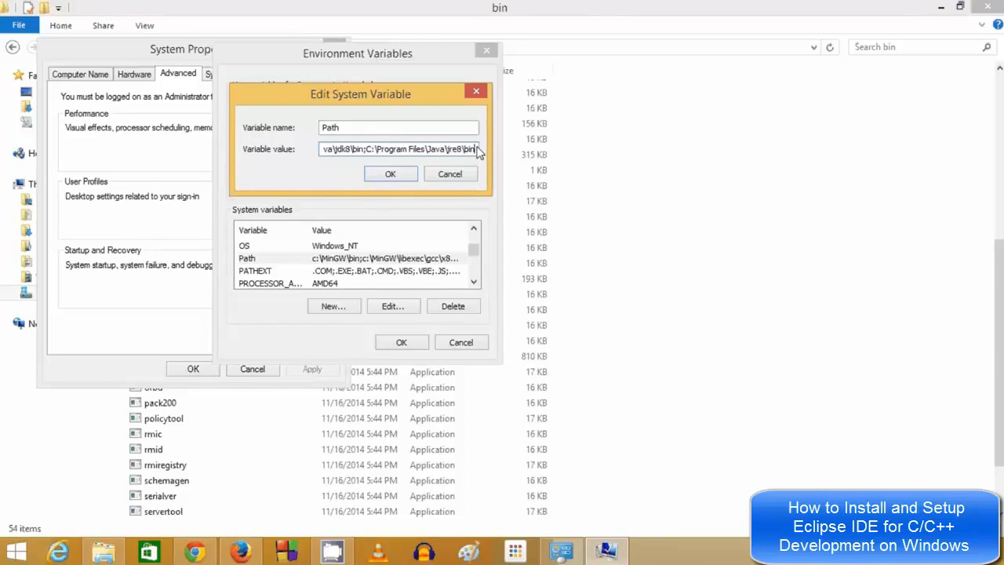
# Open the bin folder inside jre8 and copy its full path, C:\Program Files\Java\jre8\bin.
pyautogui.click(830, 287)
pyautogui.click(310, 48)
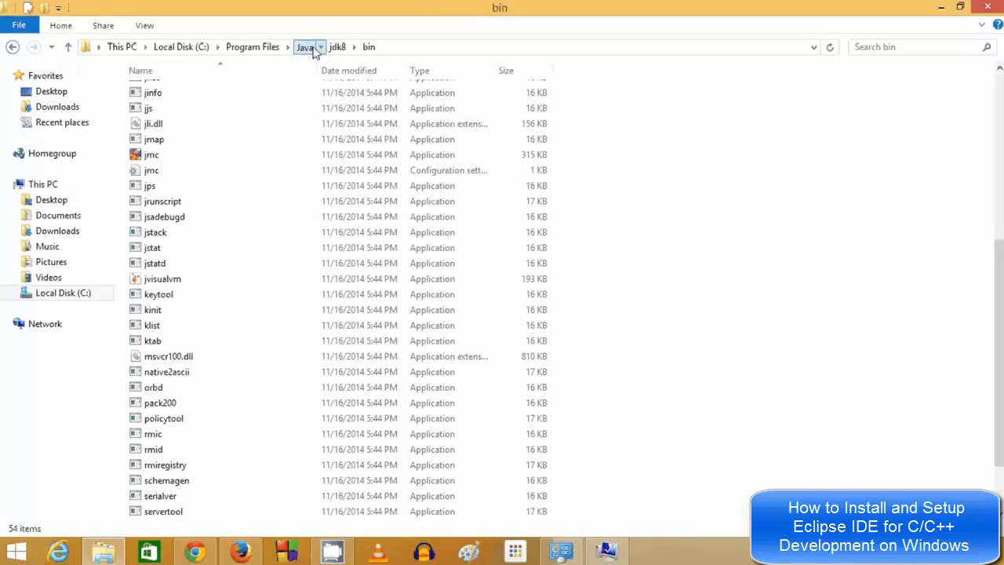
pyautogui.doubleClick(156, 110)
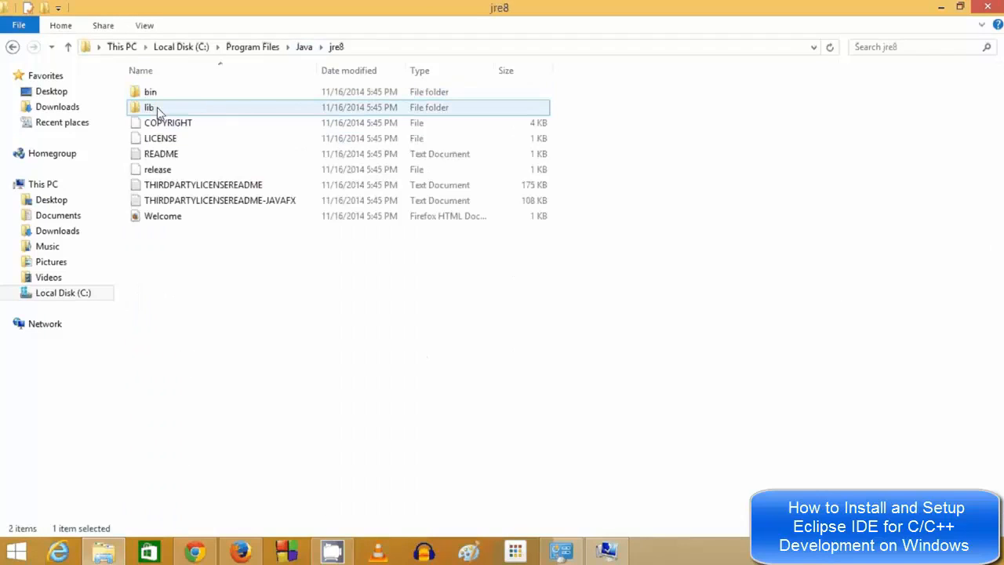
pyautogui.doubleClick(154, 94)
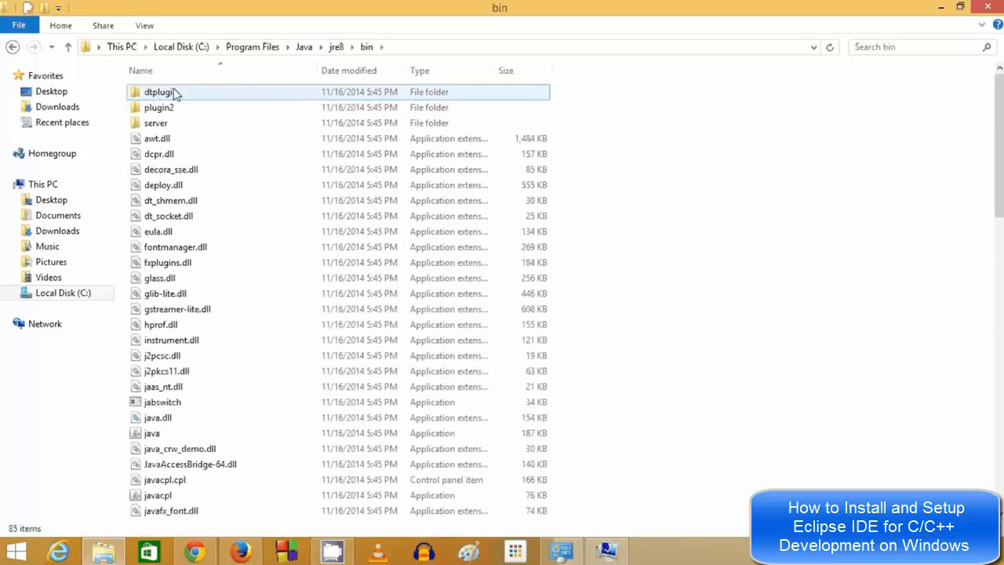
pyautogui.click(414, 49)
pyautogui.hotkey('ctrl', 'c')
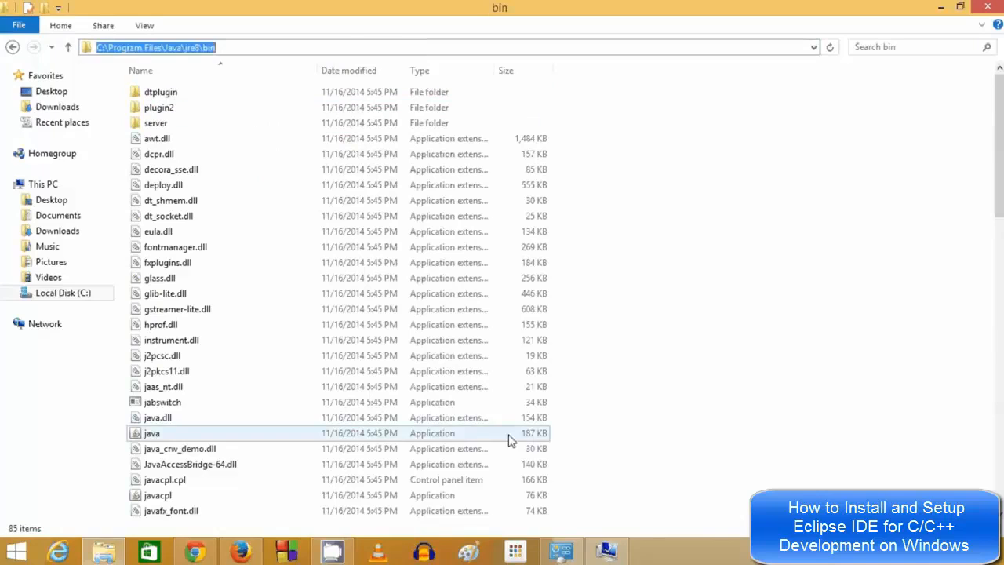
# Append ;C:\Program Files\Java\jre8\bin to the end of the Path variable's value.
pyautogui.click(606, 551)
pyautogui.hotkey('ctrl', 'v')
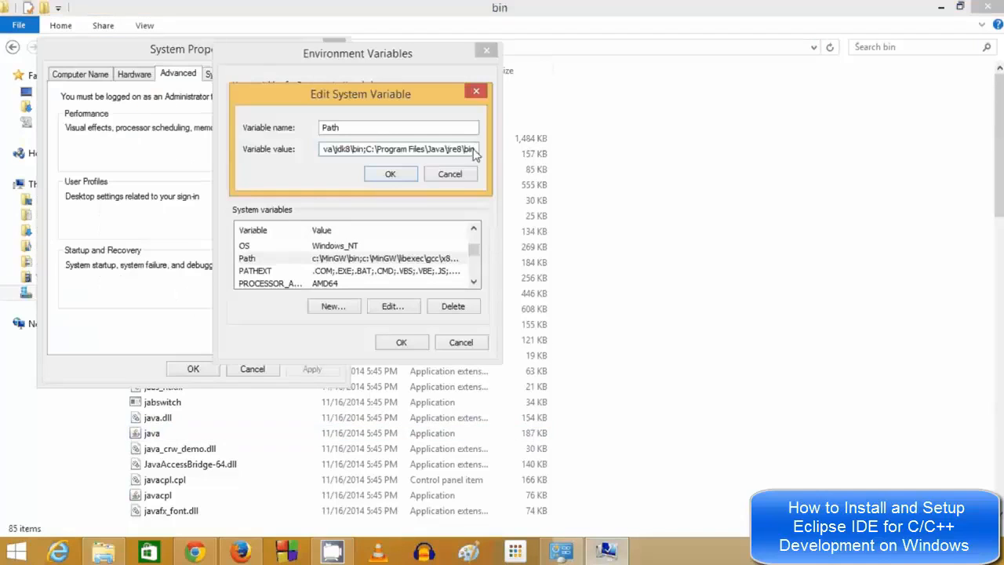
pyautogui.write(';')
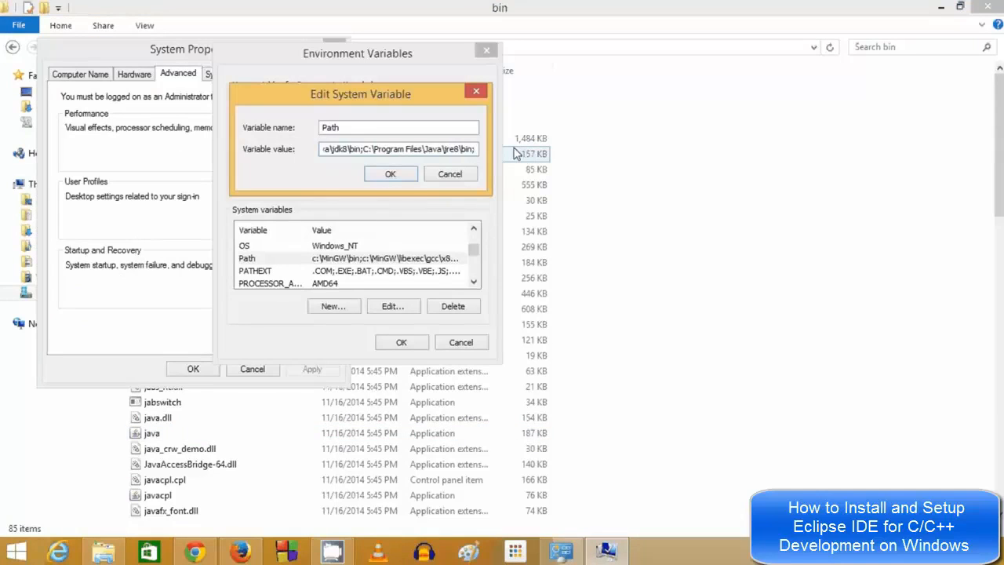
pyautogui.hotkey('ctrl', 'v')
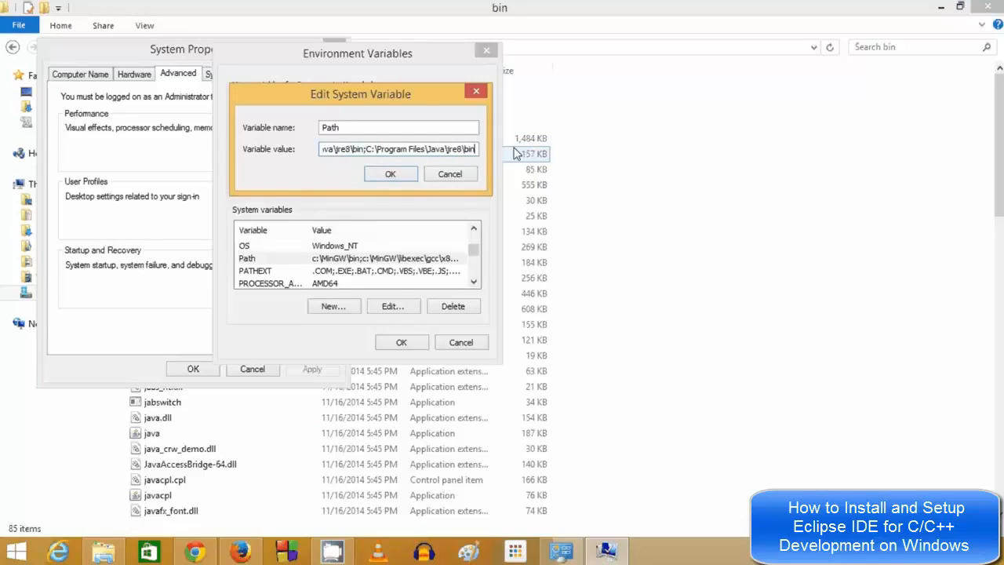
# Remove the duplicate ;C:\Program Files\Java\jre8\bin entry from the end of the Path variable's value.
pyautogui.hotkey('shift', 'Left')
pyautogui.hotkey('shift', 'Left')
pyautogui.hotkey('shift', 'Left')
pyautogui.hotkey('shift', 'Left')
pyautogui.hotkey('shift', 'Left')
pyautogui.hotkey('shift', 'Left')
pyautogui.hotkey('shift', 'Left')
pyautogui.hotkey('shift', 'Left')
pyautogui.hotkey('shift', 'Left')
pyautogui.hotkey('shift', 'Left')
pyautogui.hotkey('shift', 'Left')
pyautogui.hotkey('shift', 'Left')
pyautogui.hotkey('shift', 'Left')
pyautogui.hotkey('shift', 'Left')
pyautogui.hotkey('shift', 'Left')
pyautogui.hotkey('shift', 'Left')
pyautogui.hotkey('shift', 'Left')
pyautogui.hotkey('shift', 'Left')
pyautogui.hotkey('shift', 'Left')
pyautogui.hotkey('shift', 'Left')
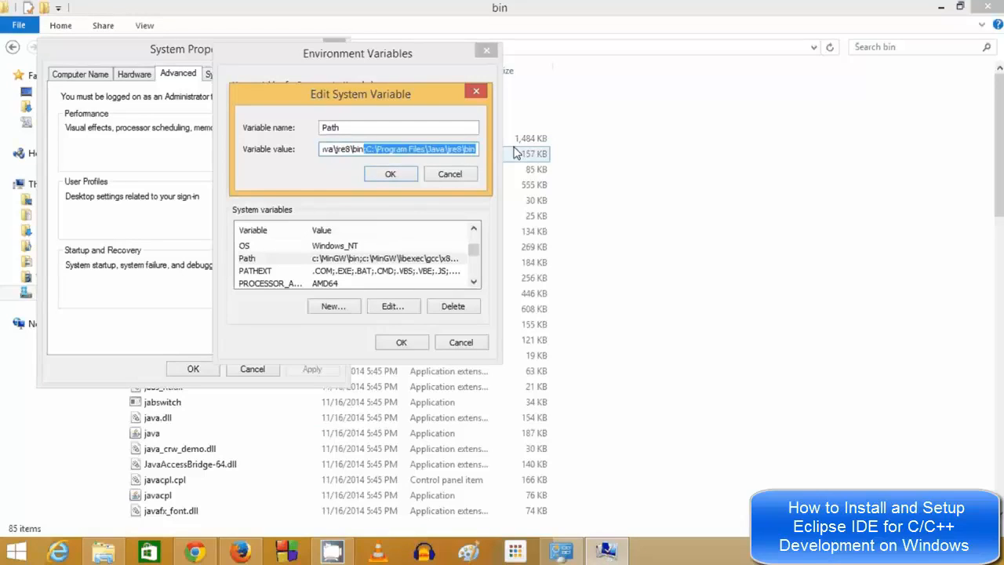
pyautogui.press('BackSpace')
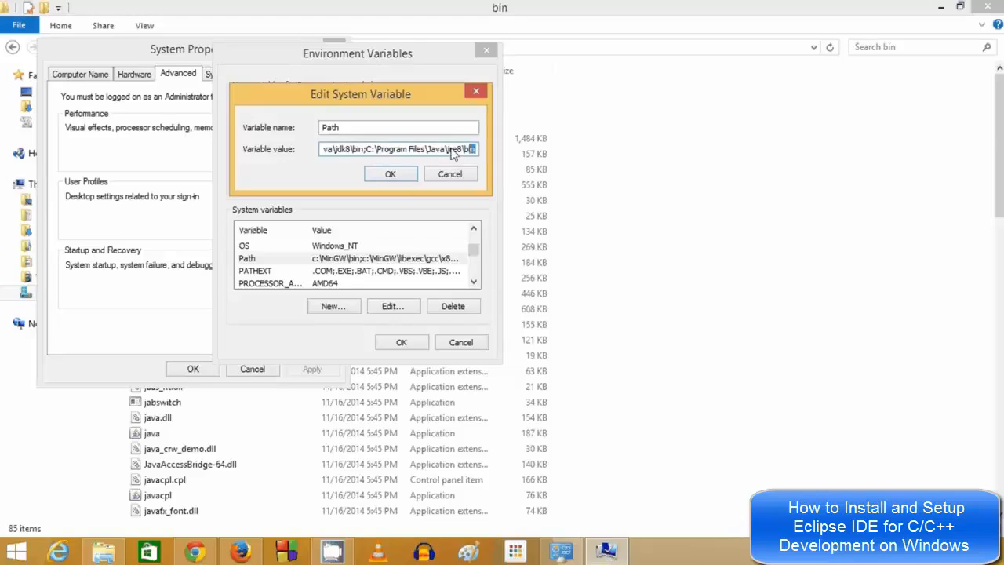
# Confirm the Path variable and the system properties, and close the File Explorer and System windows.
pyautogui.moveTo(475, 149); pyautogui.dragTo(367, 149)
pyautogui.click(388, 174)
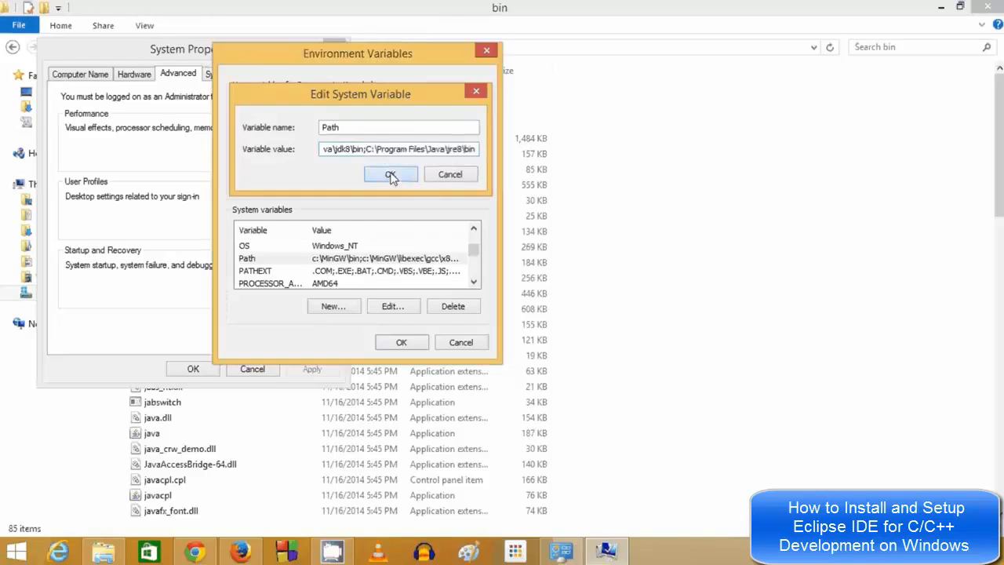
pyautogui.click(400, 342)
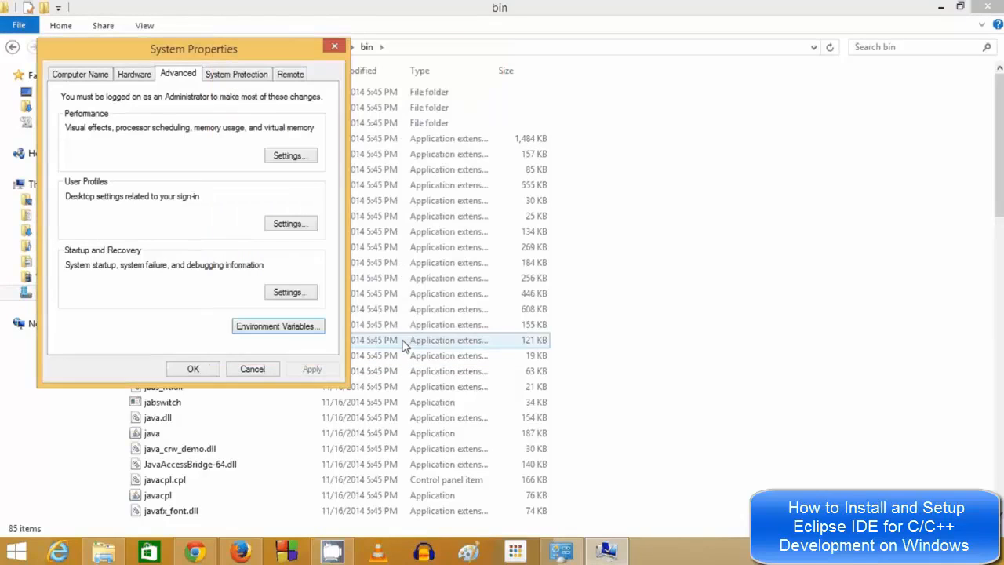
pyautogui.click(213, 375)
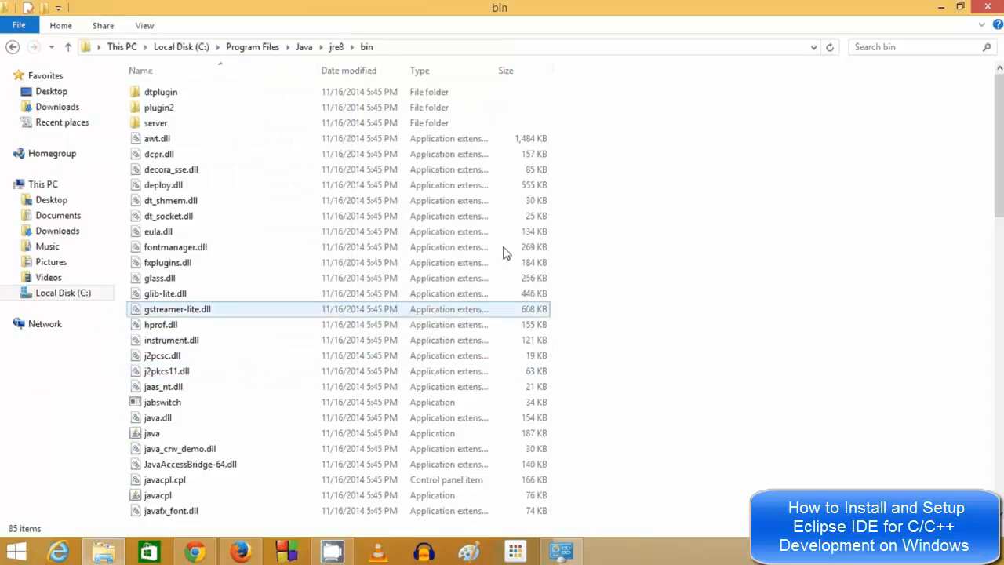
pyautogui.click(986, 10)
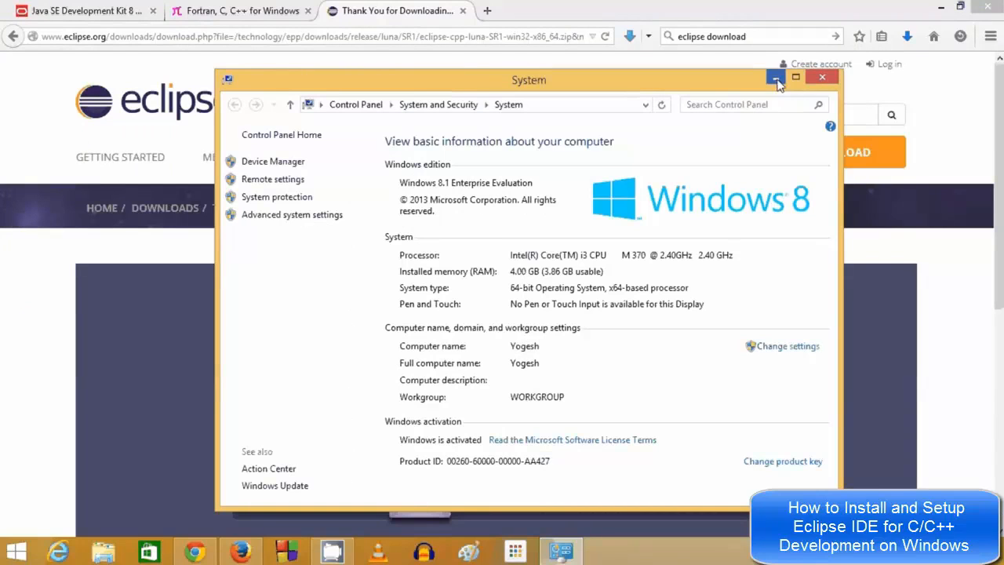
pyautogui.click(823, 79)
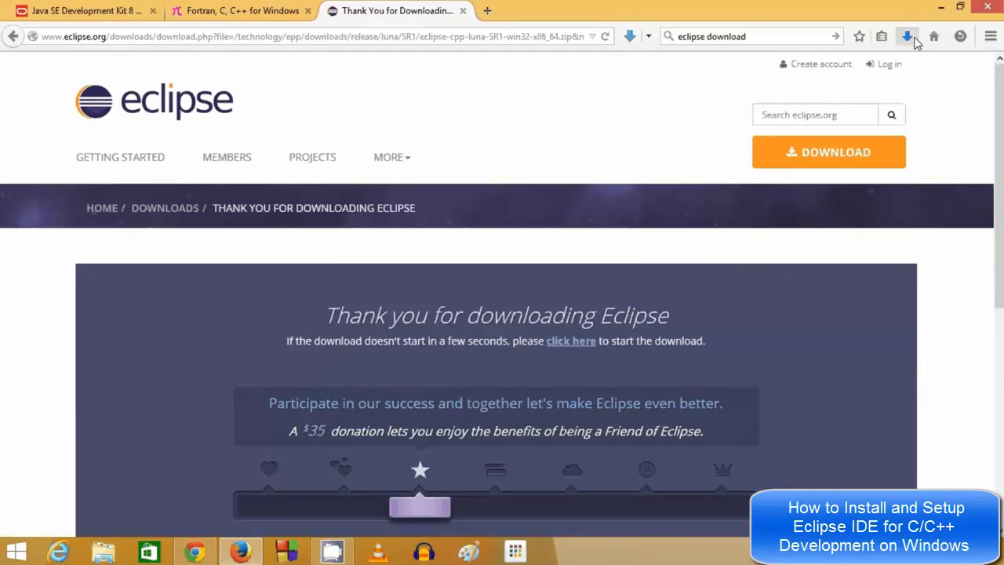
# Run the downloaded gcc-4.9.1-64.exe installer with the browser minimized and accept the GCC license agreement.
pyautogui.click(906, 36)
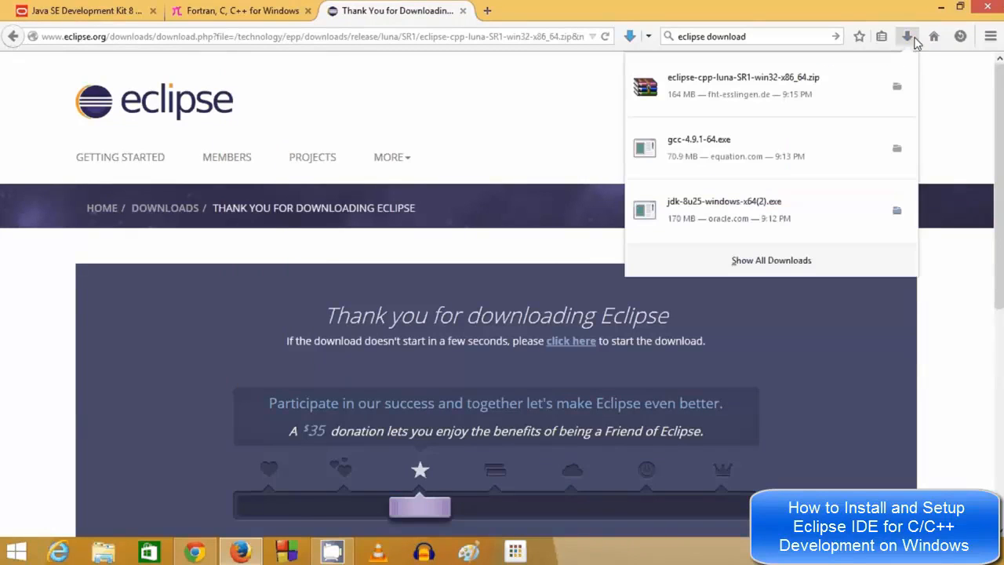
pyautogui.click(699, 152)
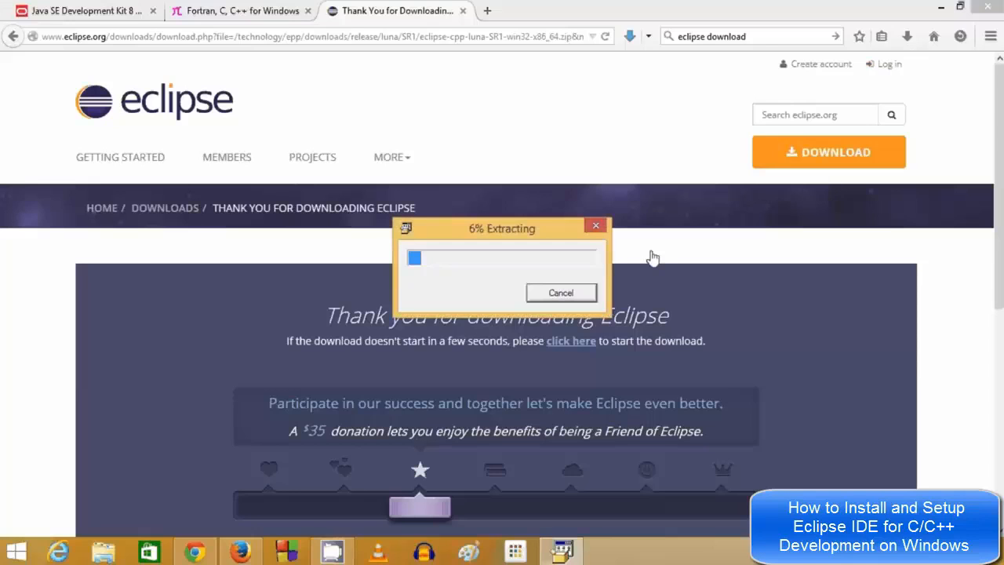
pyautogui.click(941, 7)
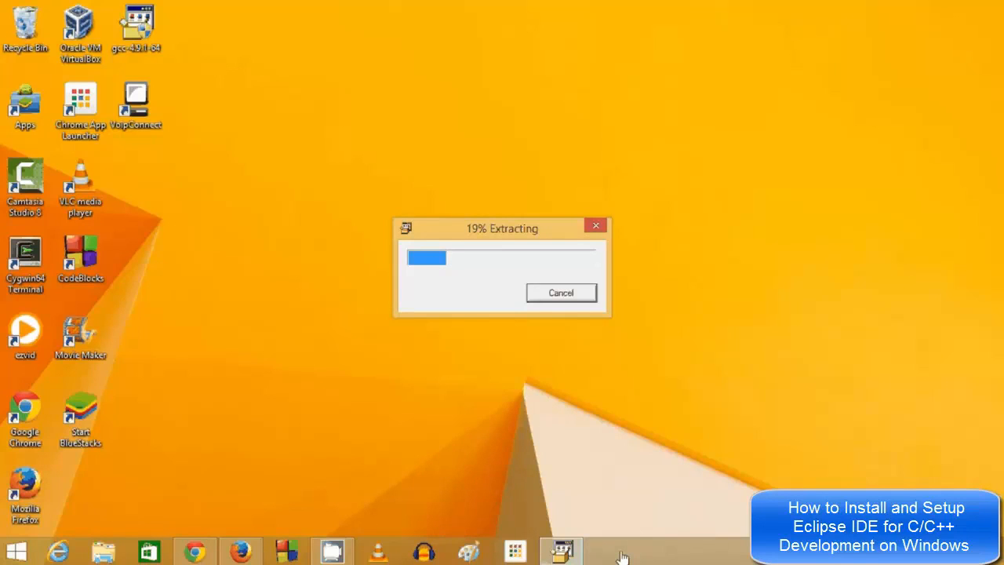
pyautogui.moveTo(506, 236); pyautogui.dragTo(506, 228)
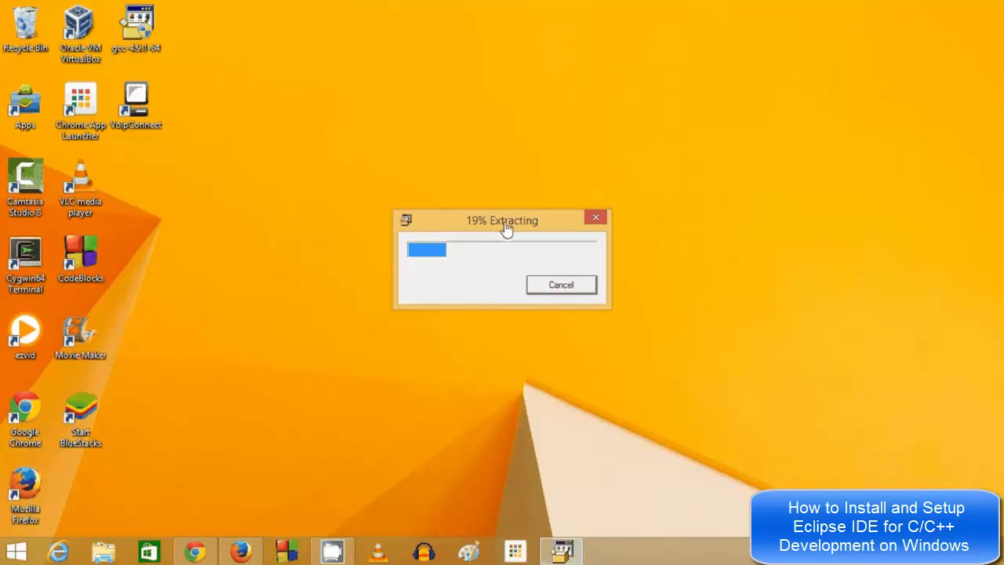
pyautogui.click(632, 560)
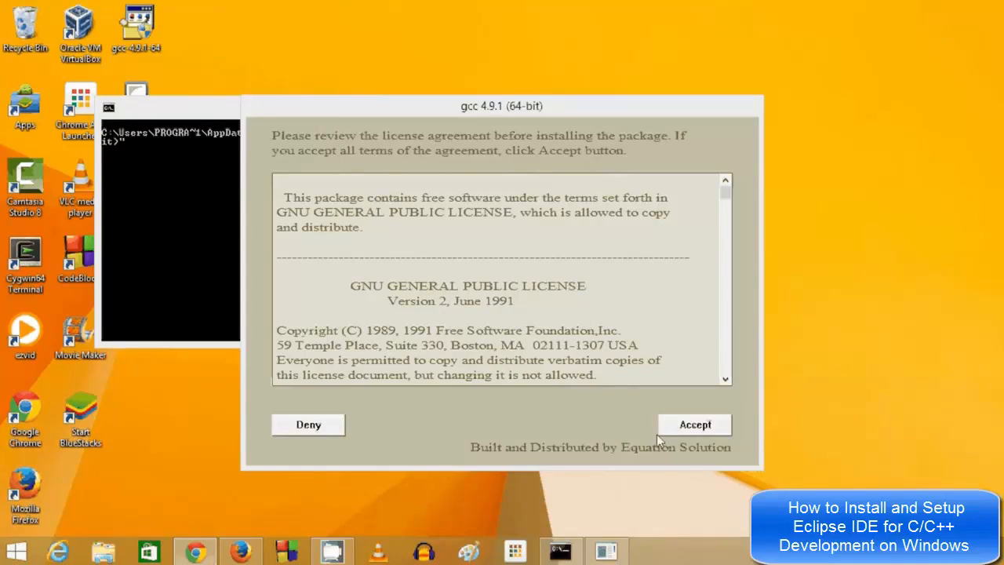
pyautogui.click(684, 429)
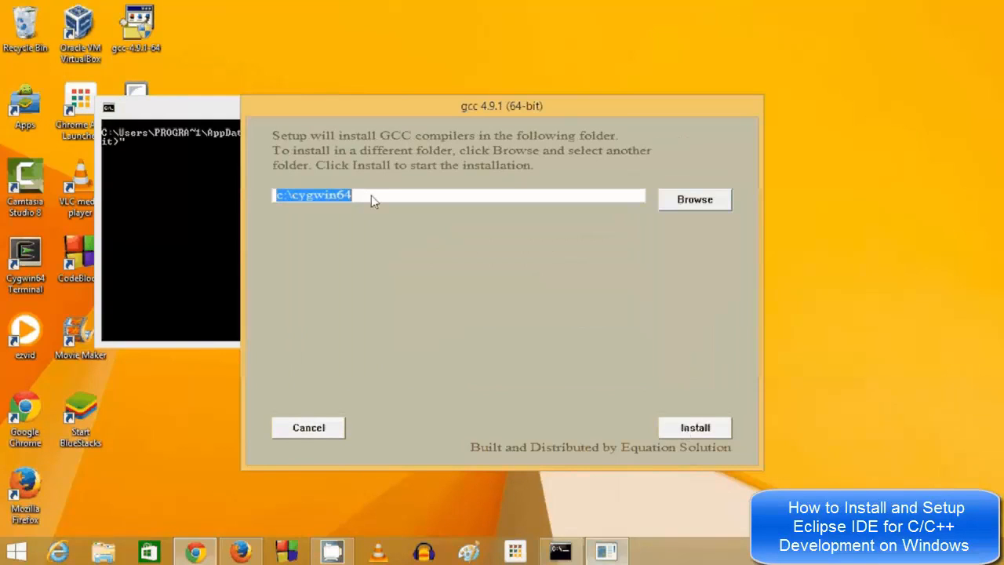
pyautogui.click(372, 200)
pyautogui.moveTo(386, 193); pyautogui.dragTo(301, 191)
pyautogui.click(393, 202)
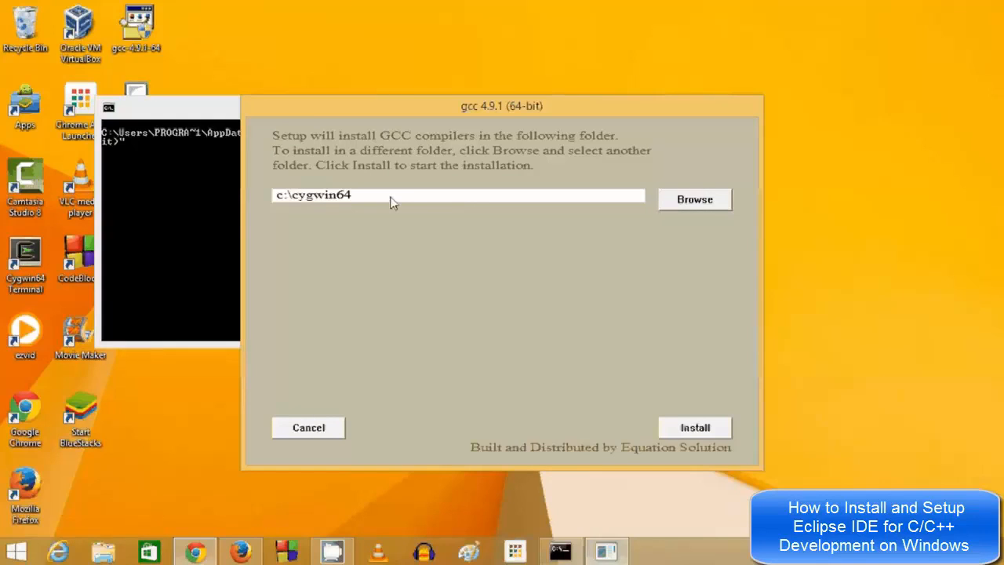
pyautogui.moveTo(390, 197); pyautogui.dragTo(275, 188)
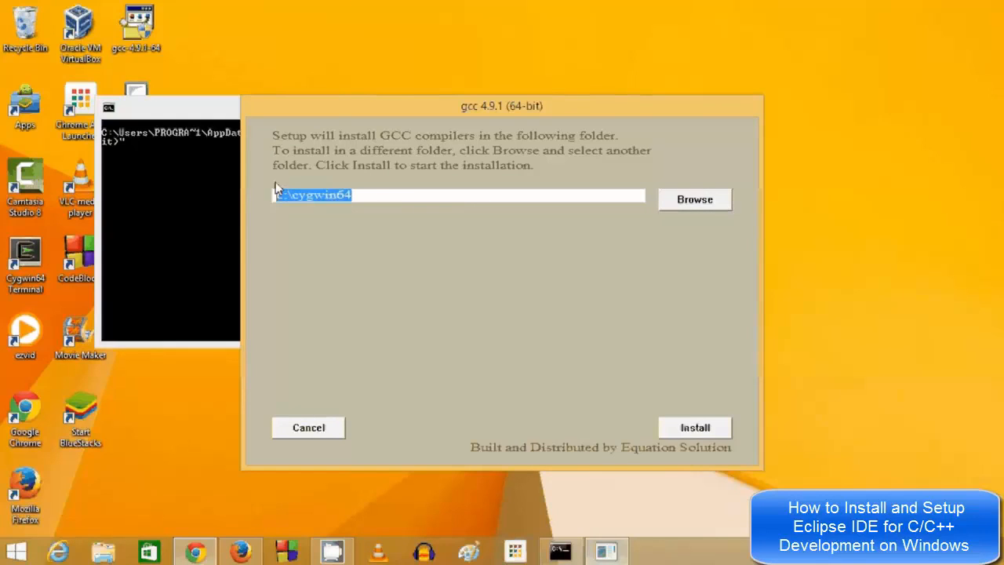
pyautogui.click(330, 198)
pyautogui.moveTo(357, 197); pyautogui.dragTo(279, 197)
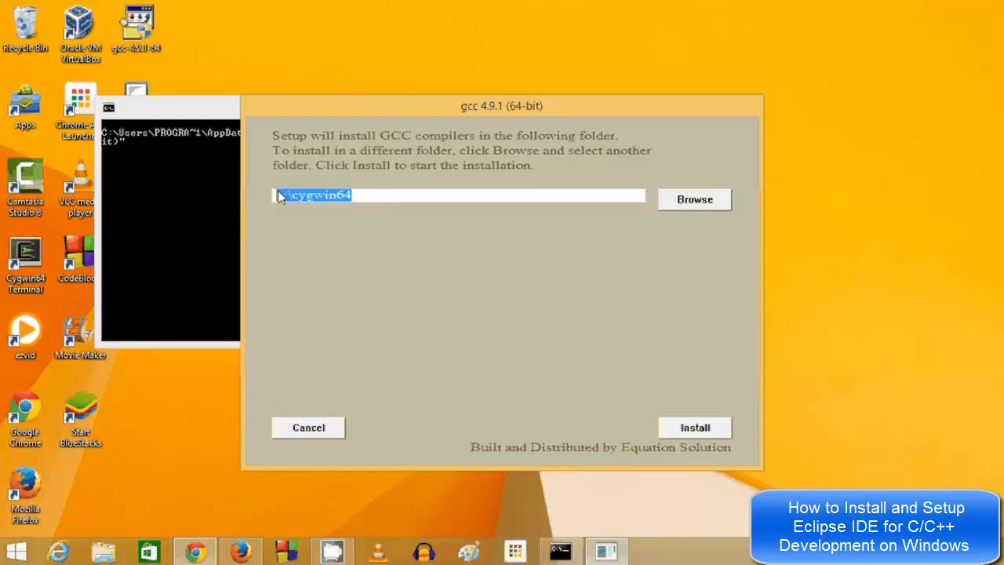
pyautogui.click(369, 200)
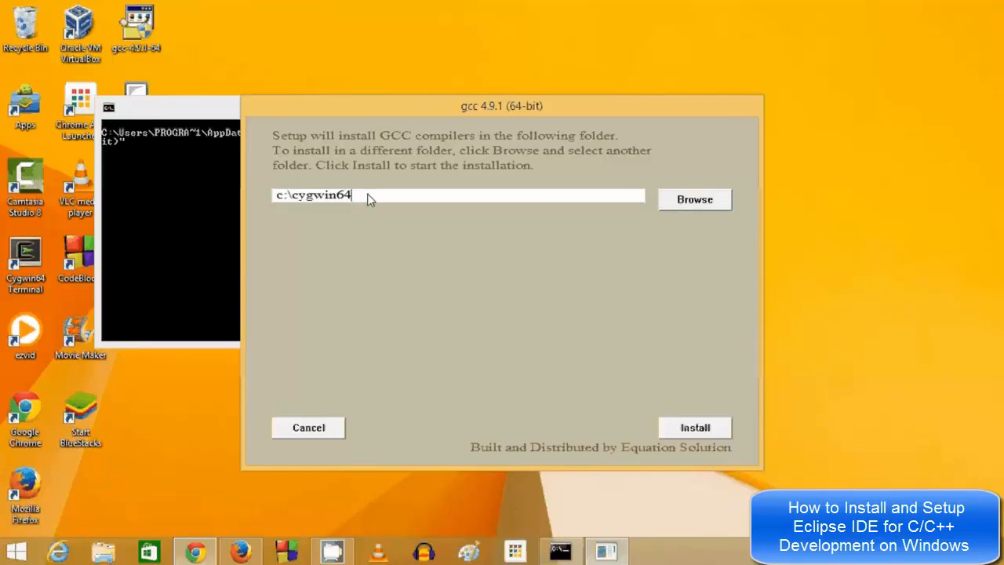
# Replace the default GCC installation folder with C:\MinGW.
pyautogui.moveTo(369, 200); pyautogui.dragTo(273, 197)
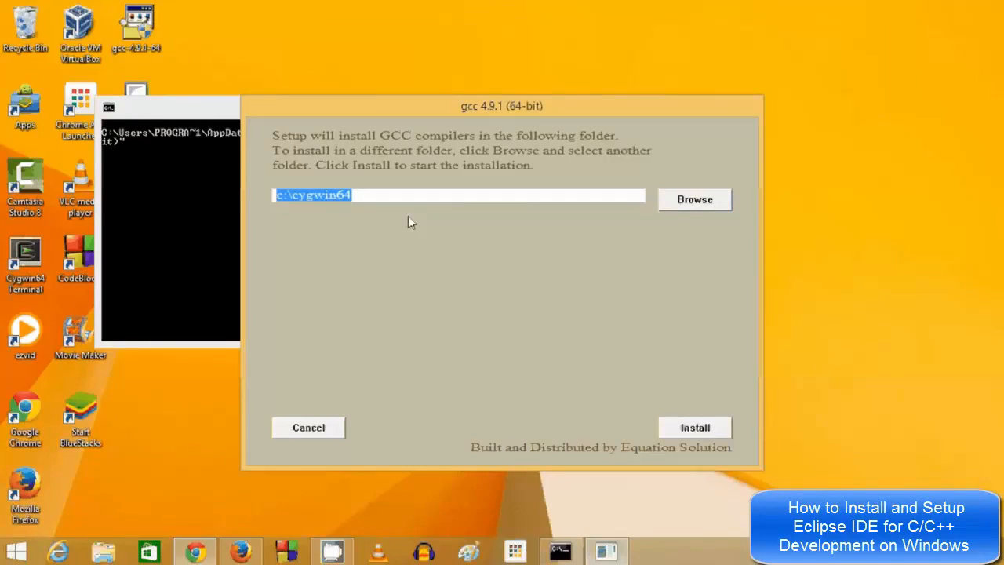
pyautogui.press('BackSpace')
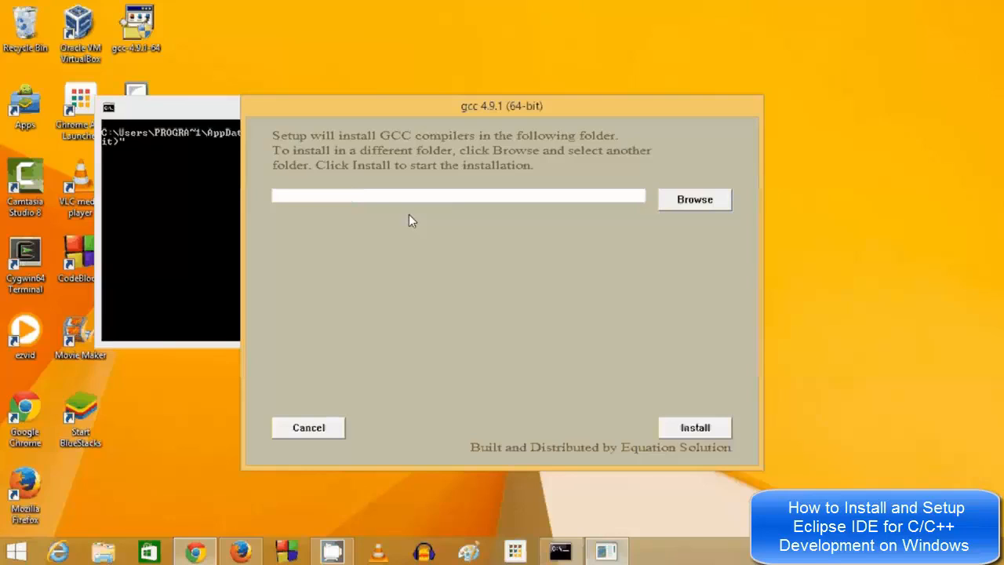
pyautogui.write('C:/')
pyautogui.hotkey('ctrl', 'z')
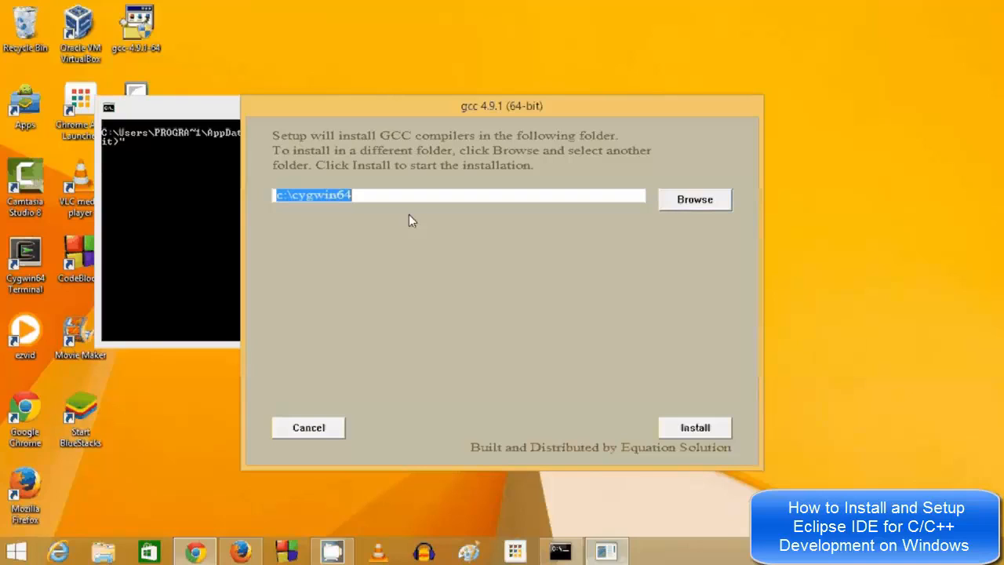
pyautogui.press('BackSpace')
pyautogui.write('C:')
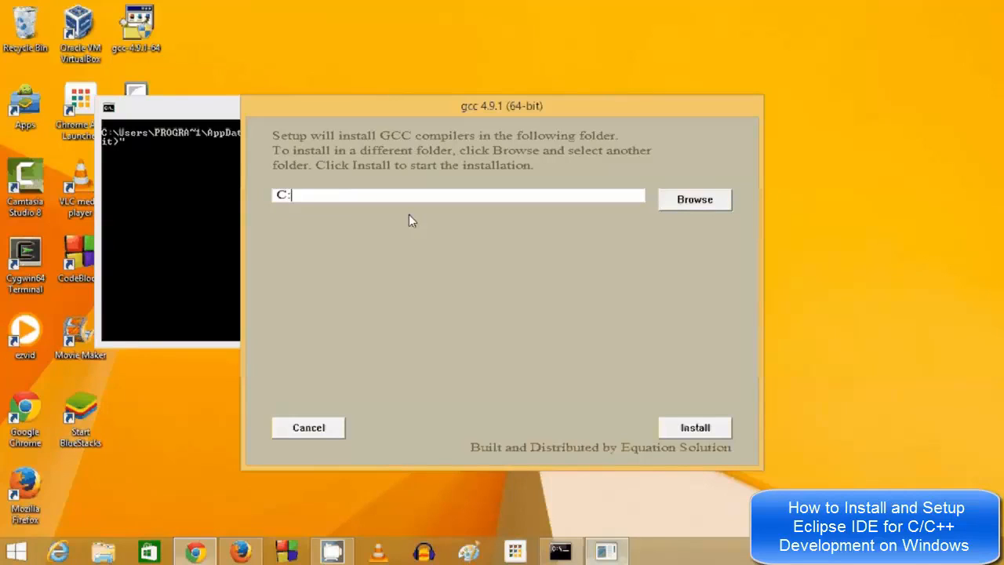
pyautogui.write('\\MinGW')
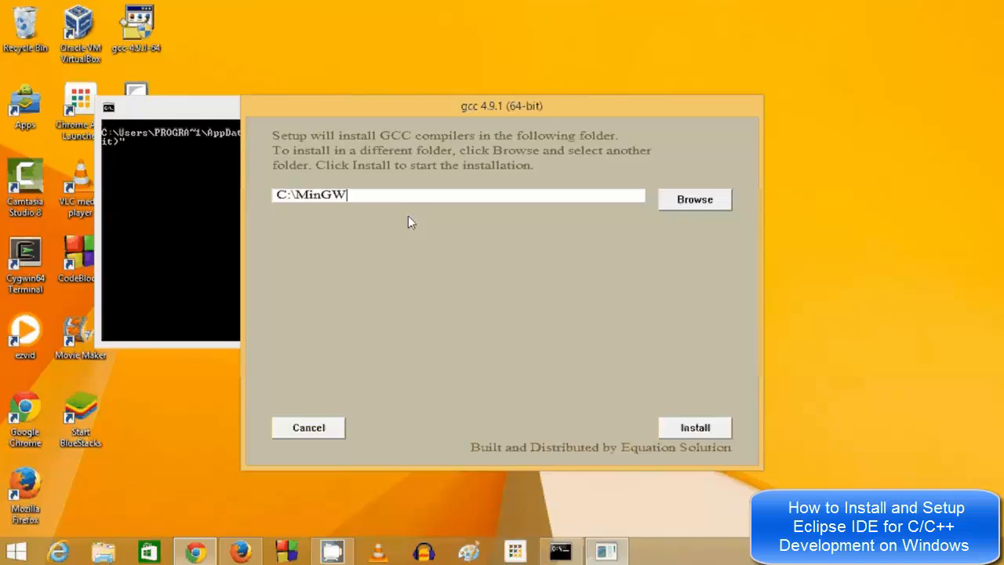
pyautogui.moveTo(296, 195); pyautogui.dragTo(315, 196)
pyautogui.click(308, 195)
pyautogui.moveTo(306, 196); pyautogui.dragTo(295, 196)
pyautogui.click(346, 197)
pyautogui.moveTo(308, 197); pyautogui.dragTo(300, 197)
pyautogui.click(325, 197)
pyautogui.click(373, 197)
# Start installing the GCC compilers into the C:\MinGW folder.
pyautogui.doubleClick(373, 195)
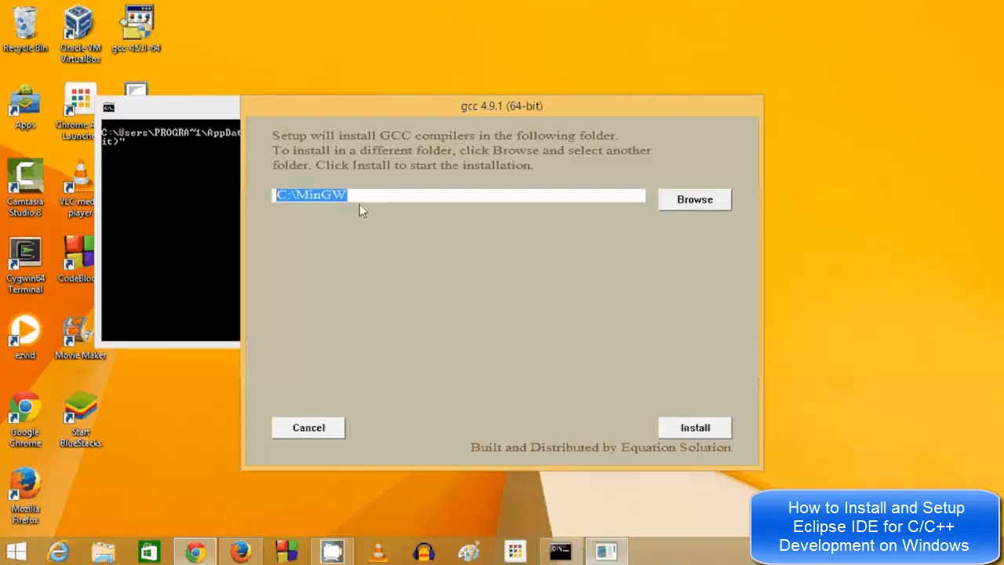
pyautogui.click(697, 427)
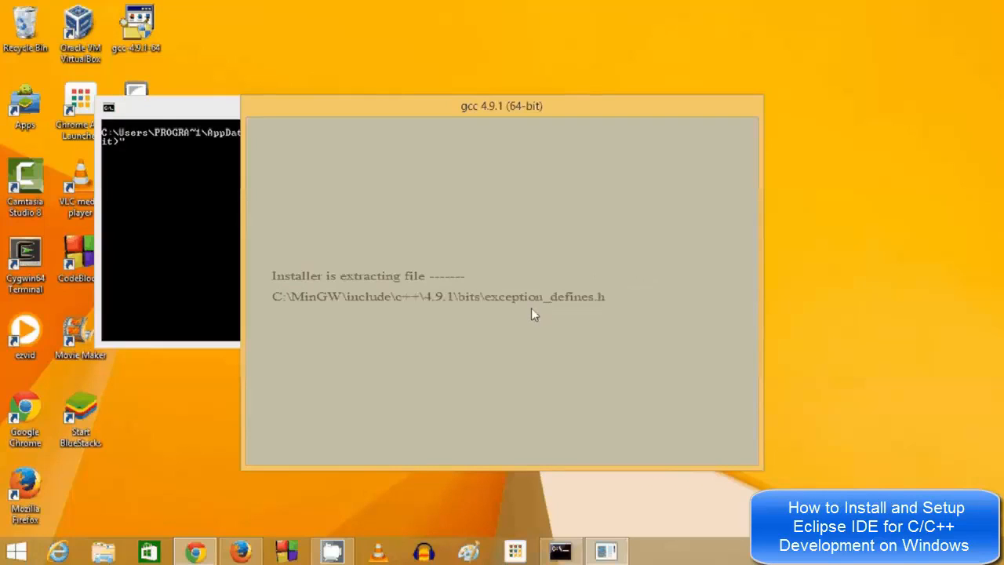
# Switch to Firefox, open the downloaded eclipse-cpp-luna-SR1-win32-x86_64.zip in WinRAR, and minimize the browser.
pyautogui.click(244, 551)
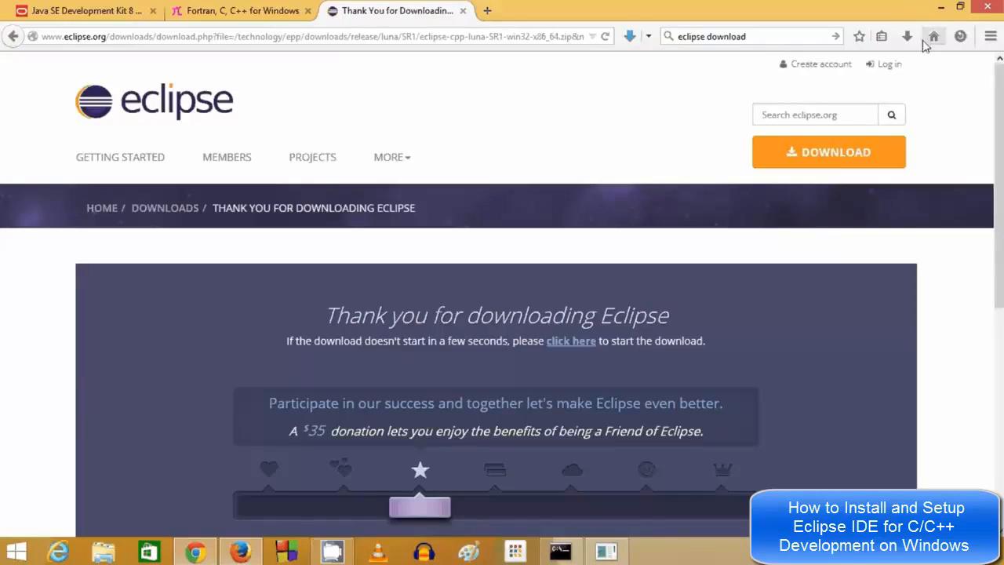
pyautogui.click(907, 36)
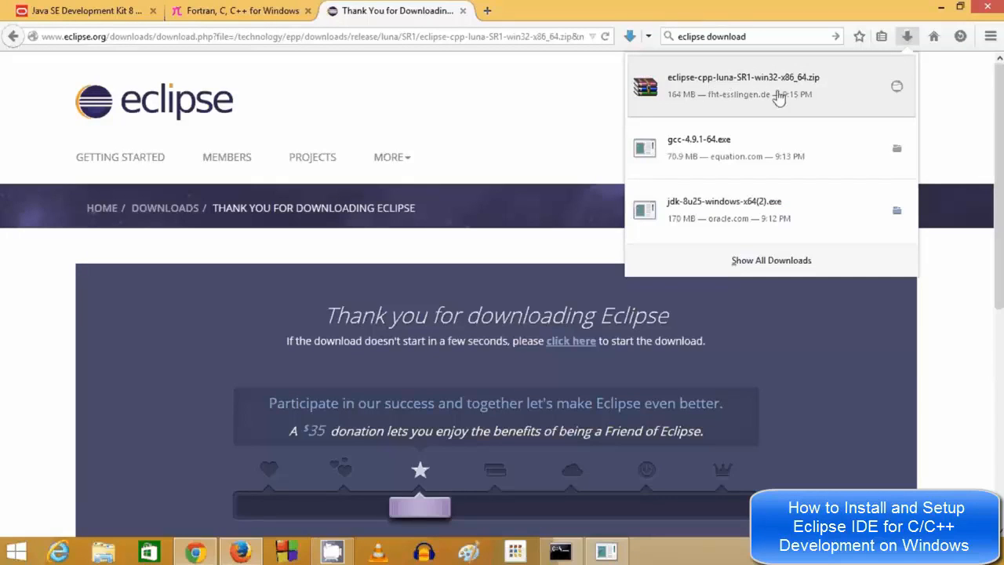
pyautogui.click(896, 89)
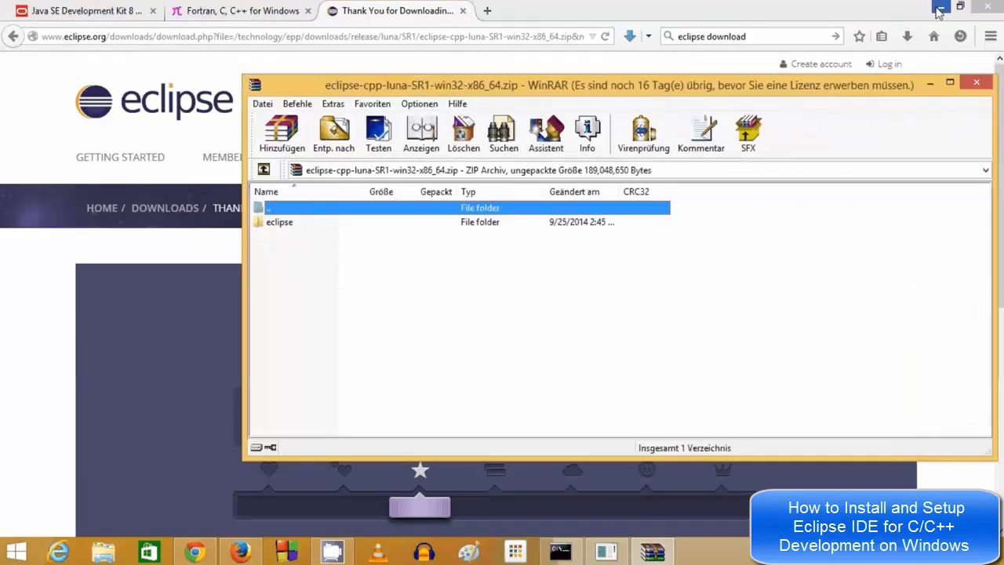
pyautogui.click(941, 8)
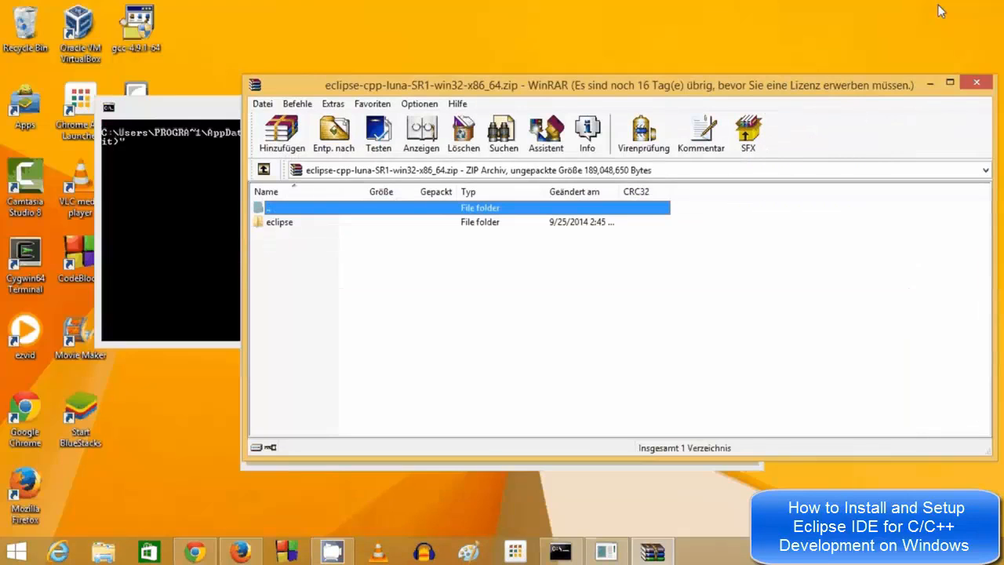
# Extract the Eclipse archive to the root of Local Disk (C:) and minimize the WinRAR and extraction progress windows.
pyautogui.click(281, 226)
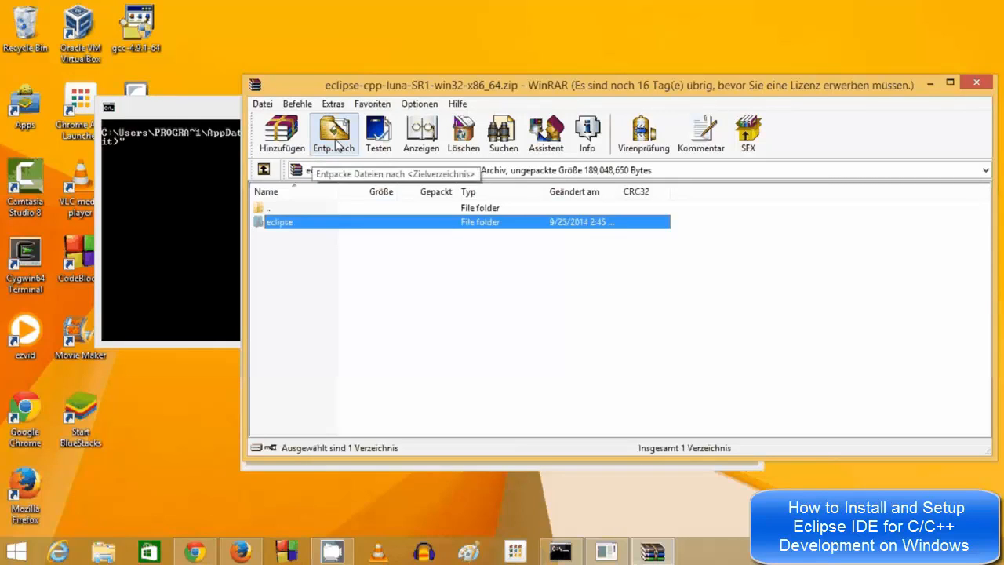
pyautogui.click(208, 115)
pyautogui.moveTo(208, 116); pyautogui.dragTo(260, 264)
pyautogui.click(275, 208)
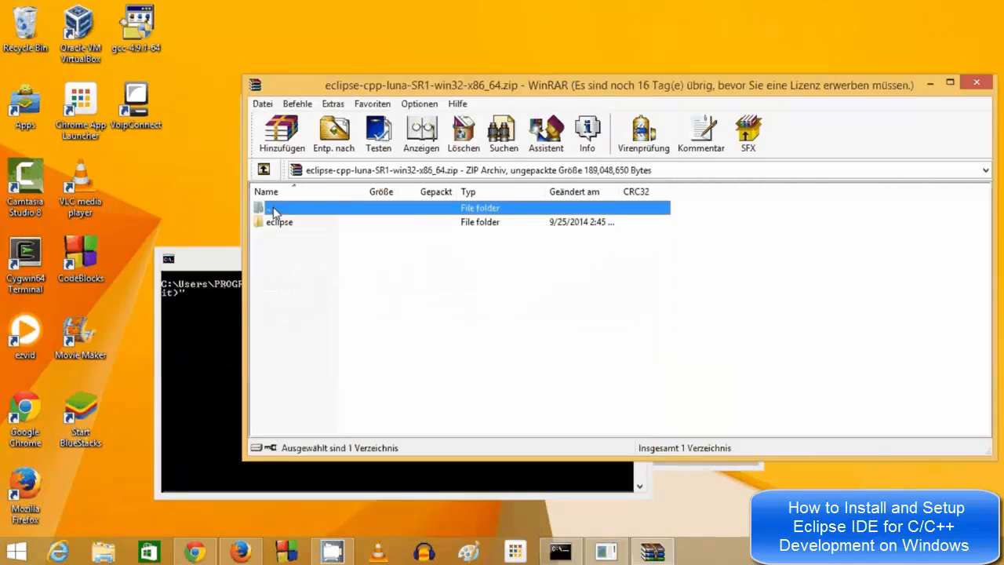
pyautogui.click(329, 141)
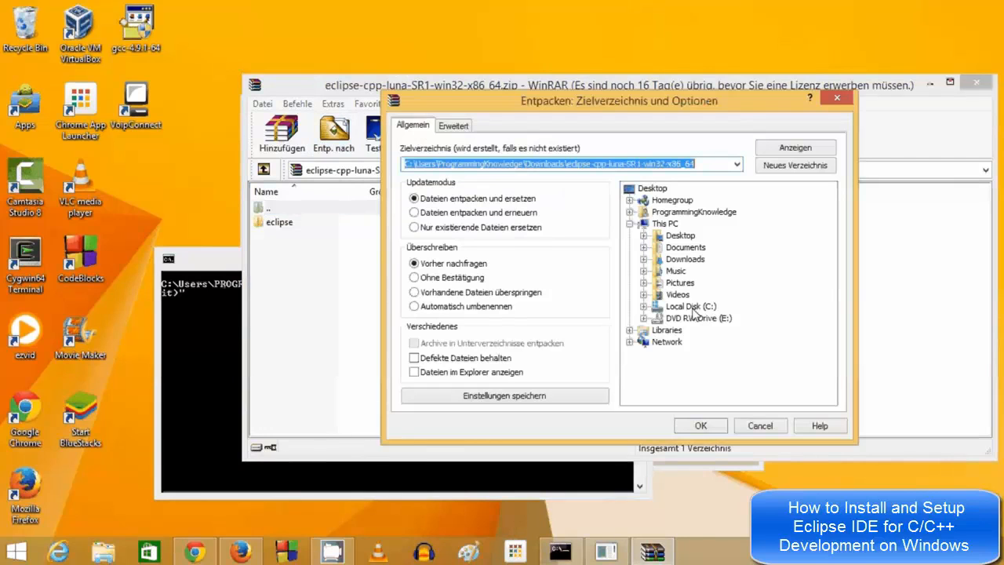
pyautogui.click(690, 306)
pyautogui.click(643, 307)
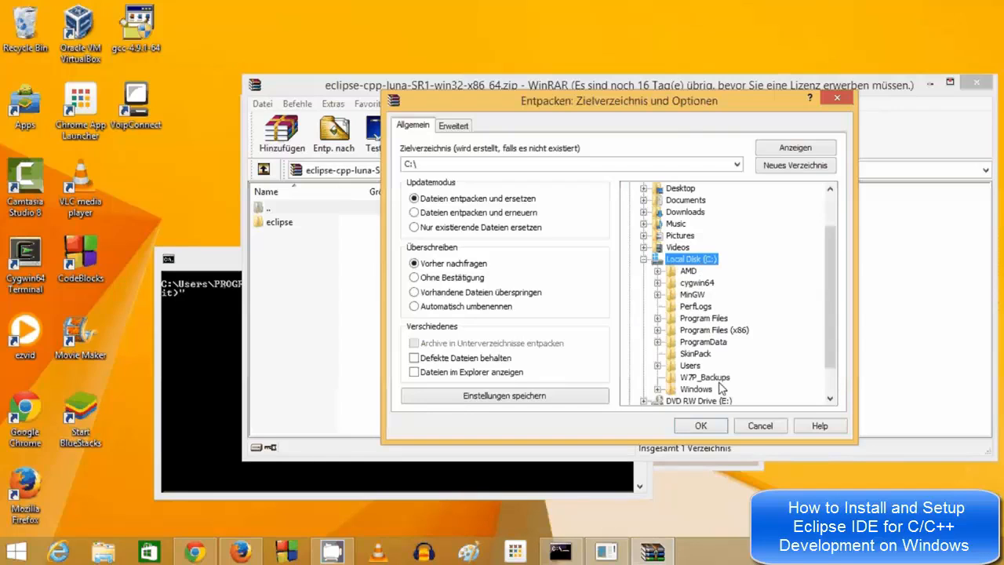
pyautogui.click(709, 425)
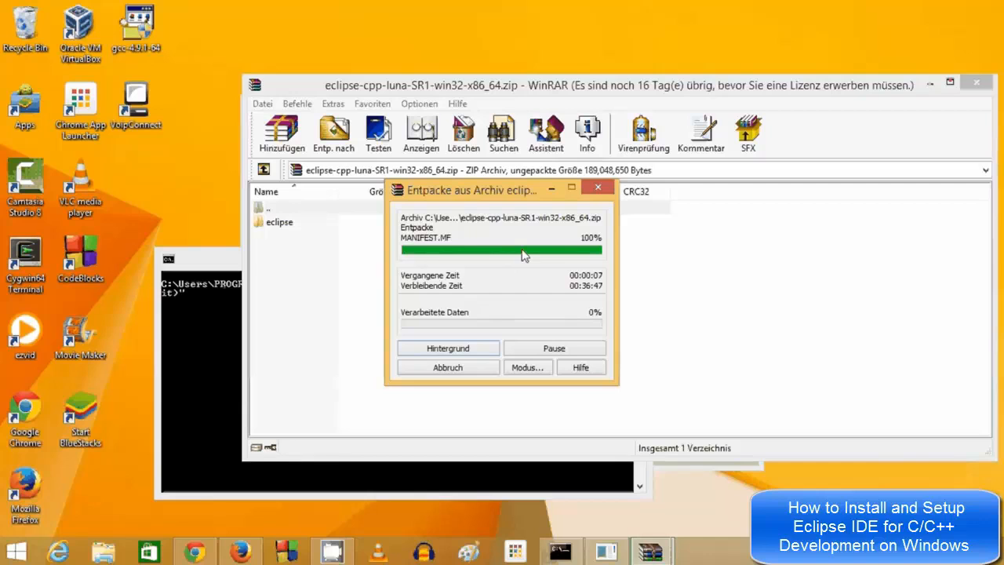
pyautogui.click(930, 83)
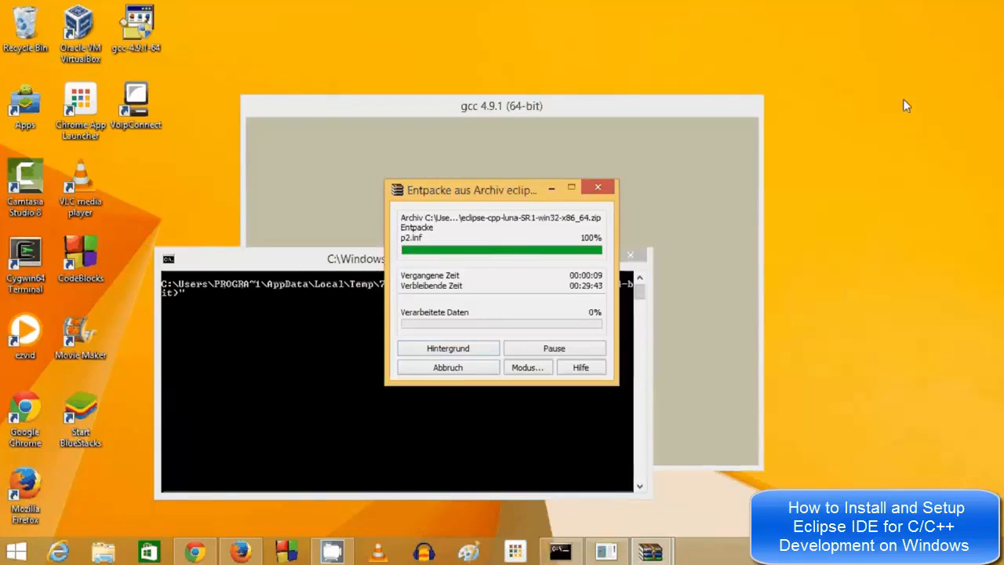
pyautogui.click(551, 189)
# Check the eclipse and MinGW folders on Local Disk (C:) in File Explorer, and minimize the window.
pyautogui.click(577, 261)
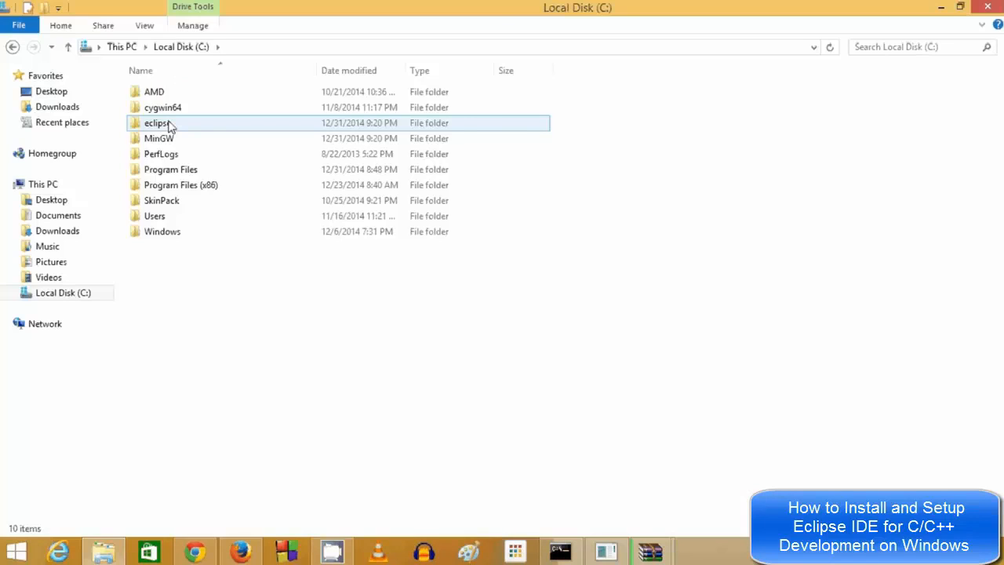
pyautogui.doubleClick(160, 123)
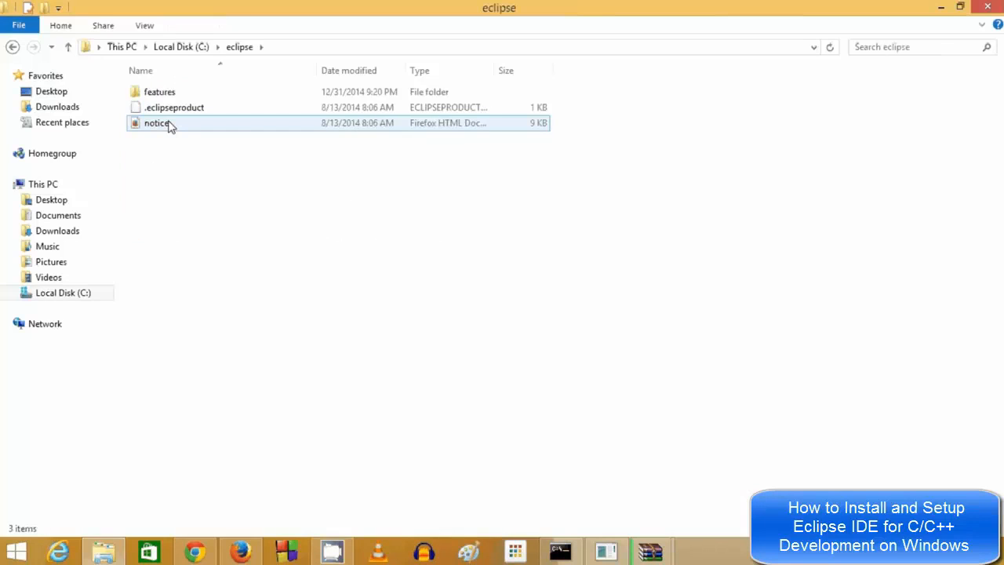
pyautogui.click(189, 48)
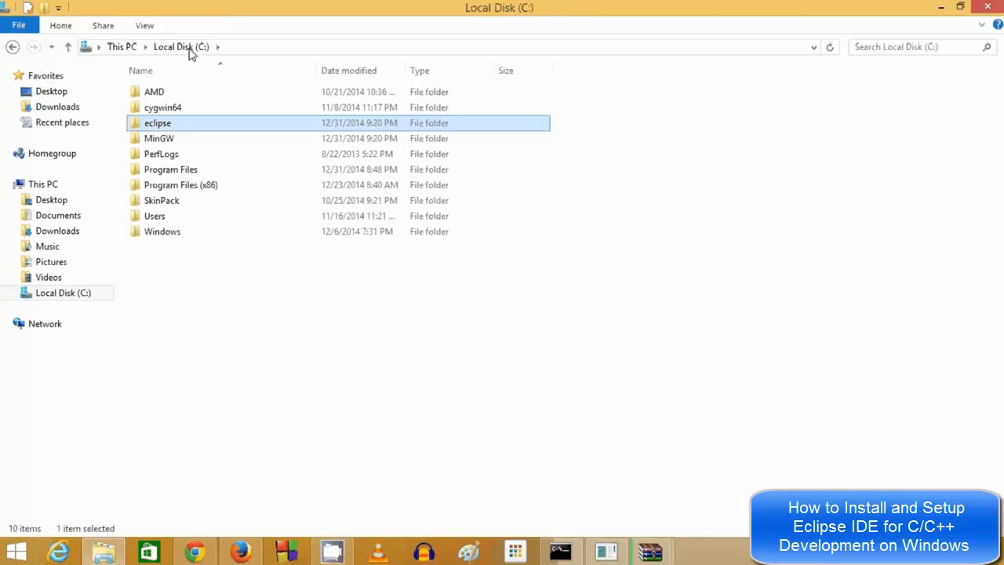
pyautogui.click(156, 140)
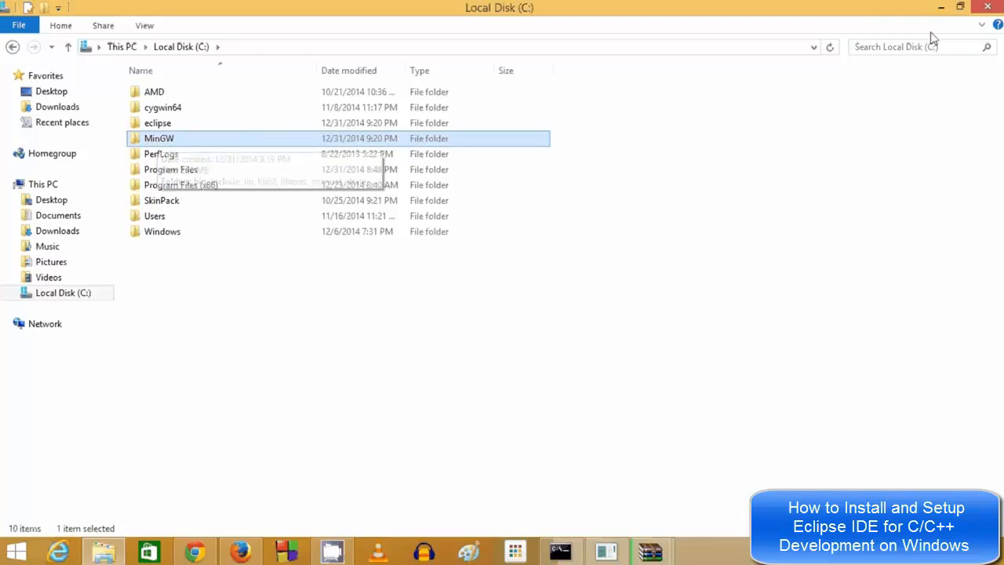
pyautogui.click(941, 10)
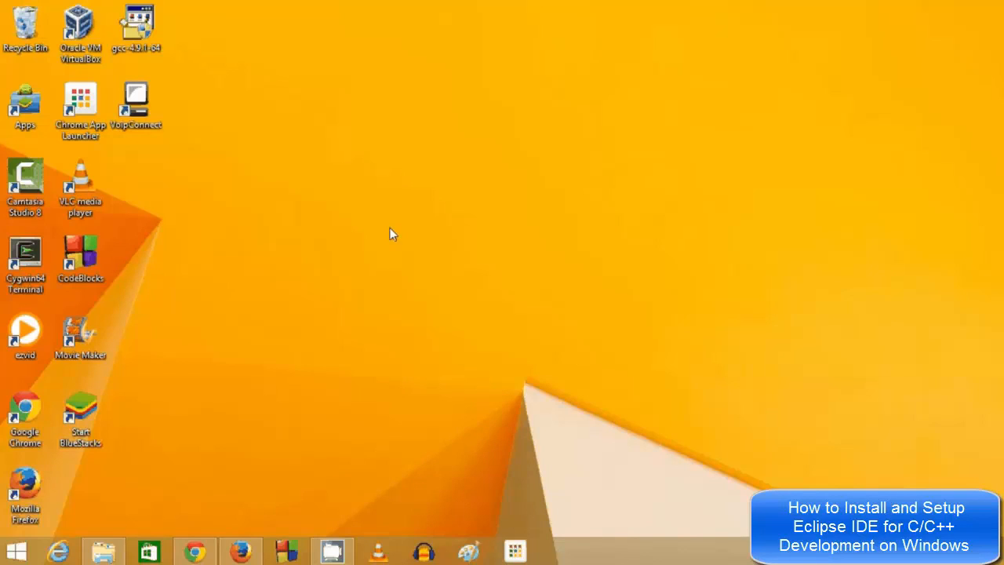
# Pin the eclipse application from the C:\eclipse folder to the taskbar and minimize File Explorer.
pyautogui.click(124, 543)
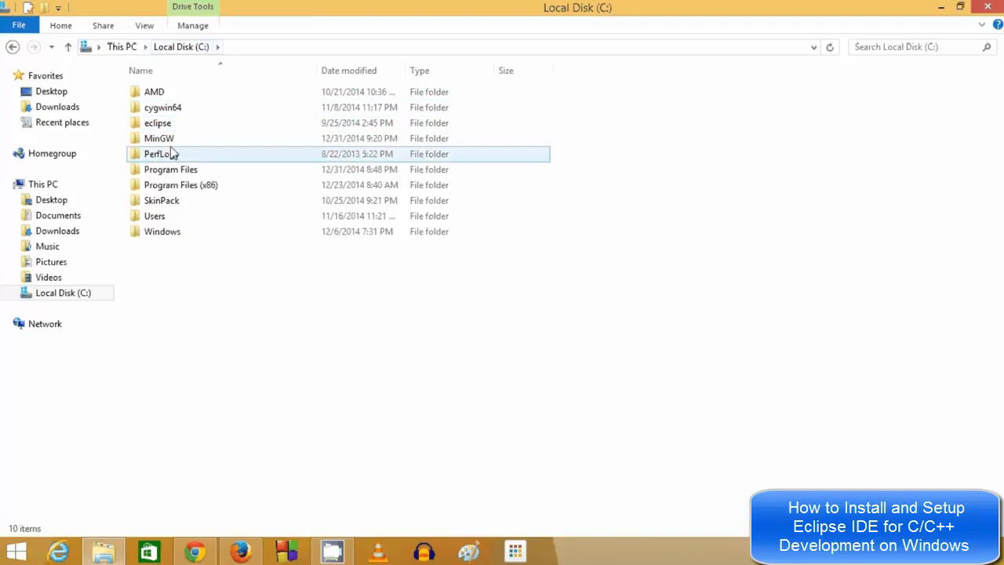
pyautogui.click(160, 127)
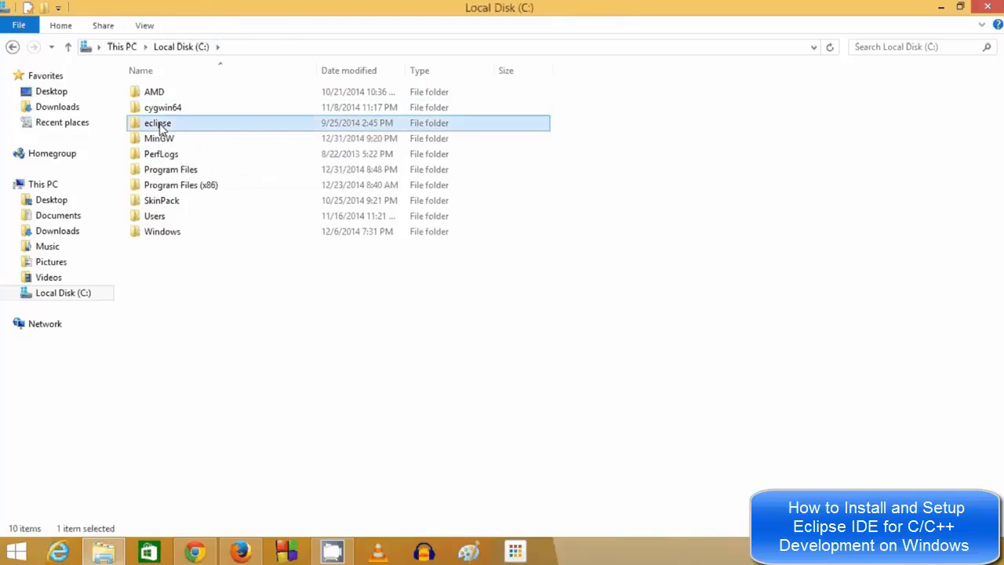
pyautogui.doubleClick(160, 128)
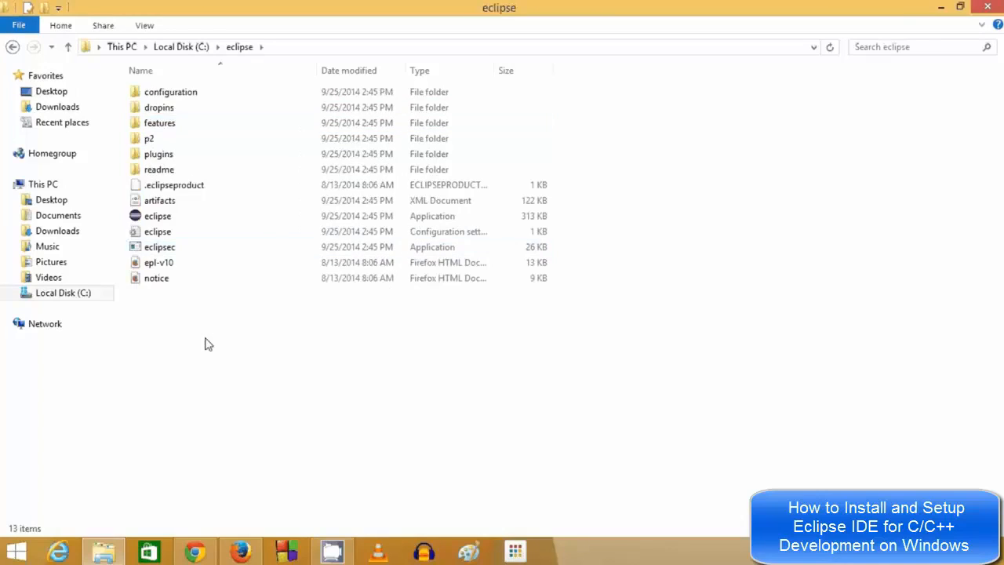
pyautogui.rightClick(159, 223)
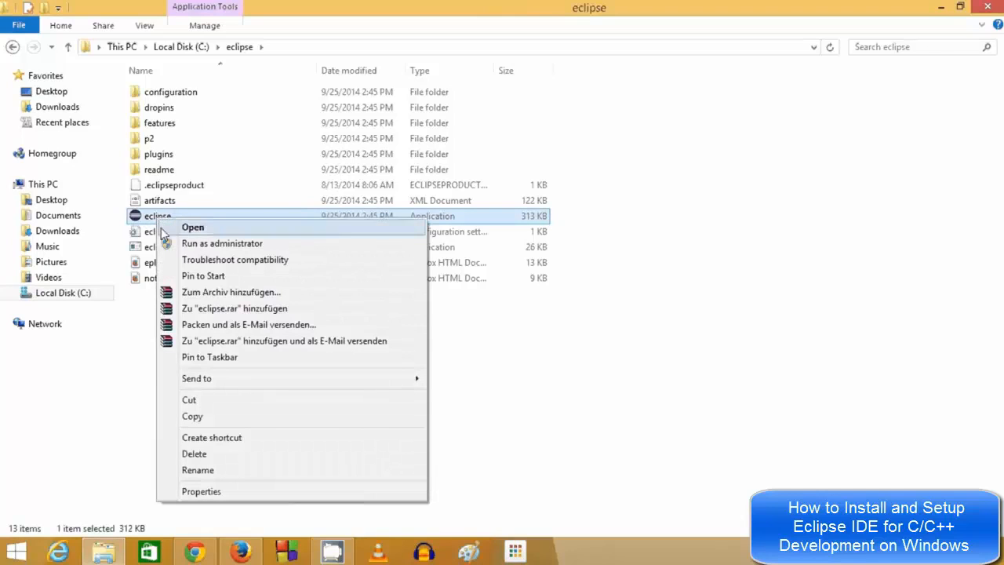
pyautogui.click(195, 362)
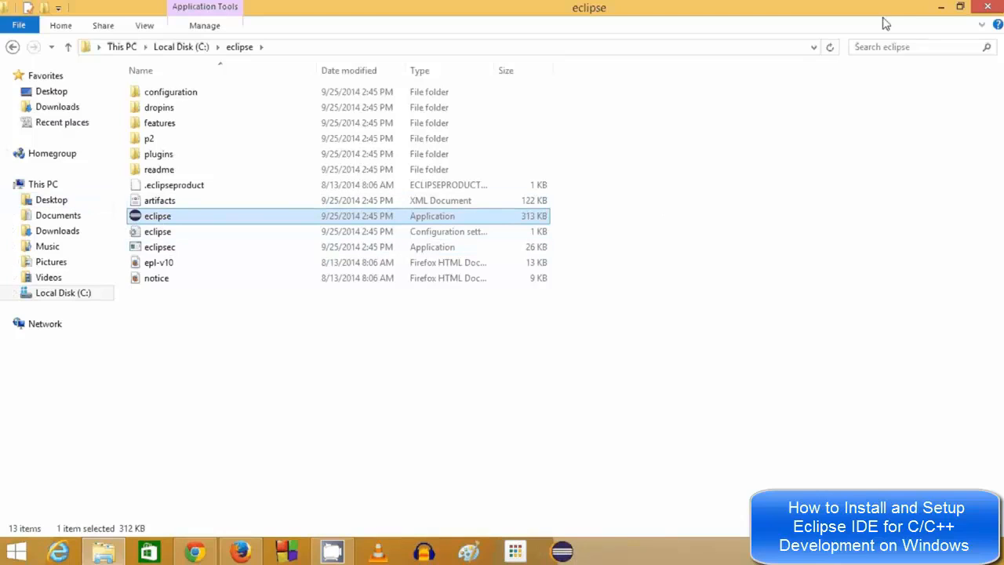
pyautogui.click(941, 9)
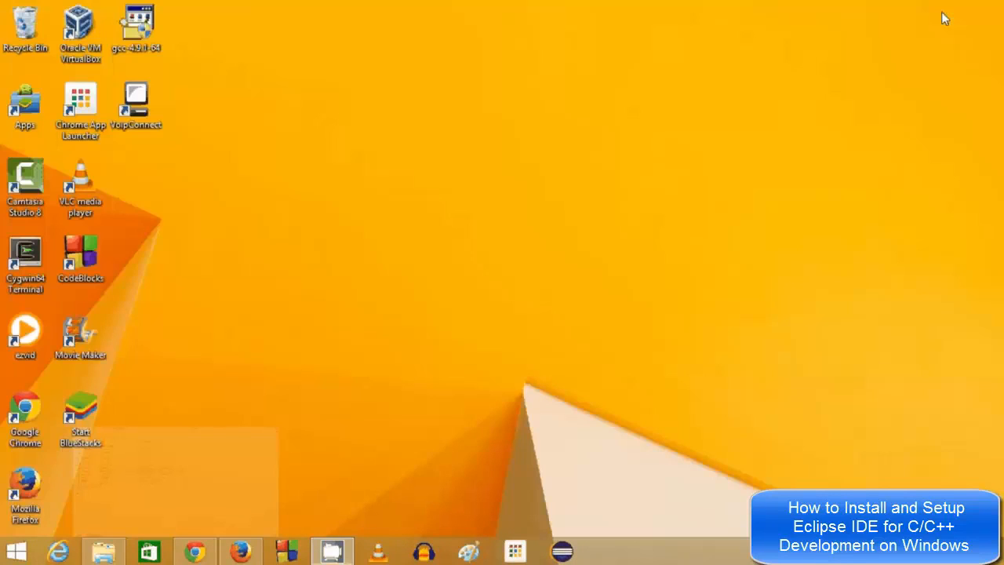
# Launch Eclipse from the taskbar, accept the proposed workspace folder, and maximize the Eclipse window.
pyautogui.click(563, 553)
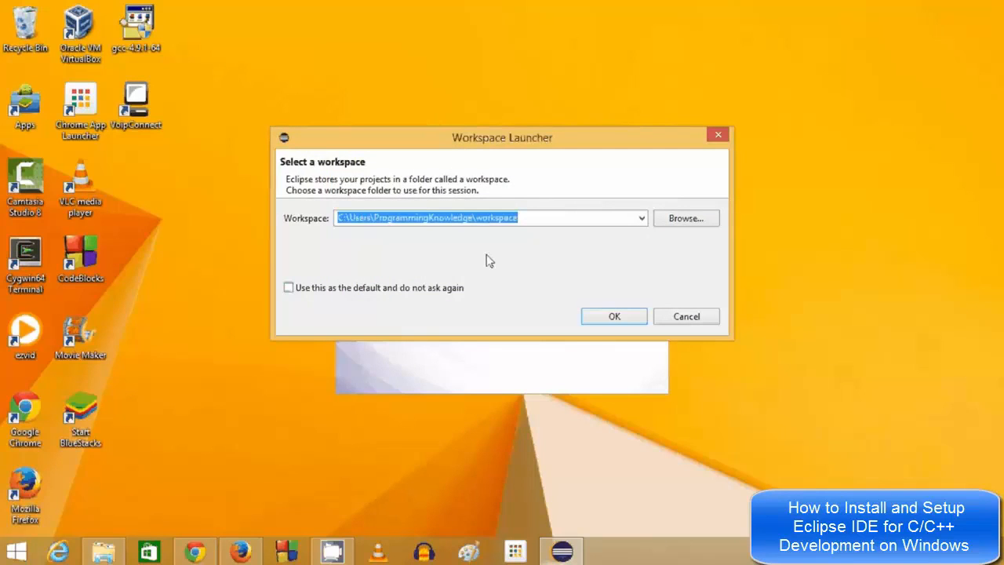
pyautogui.click(532, 217)
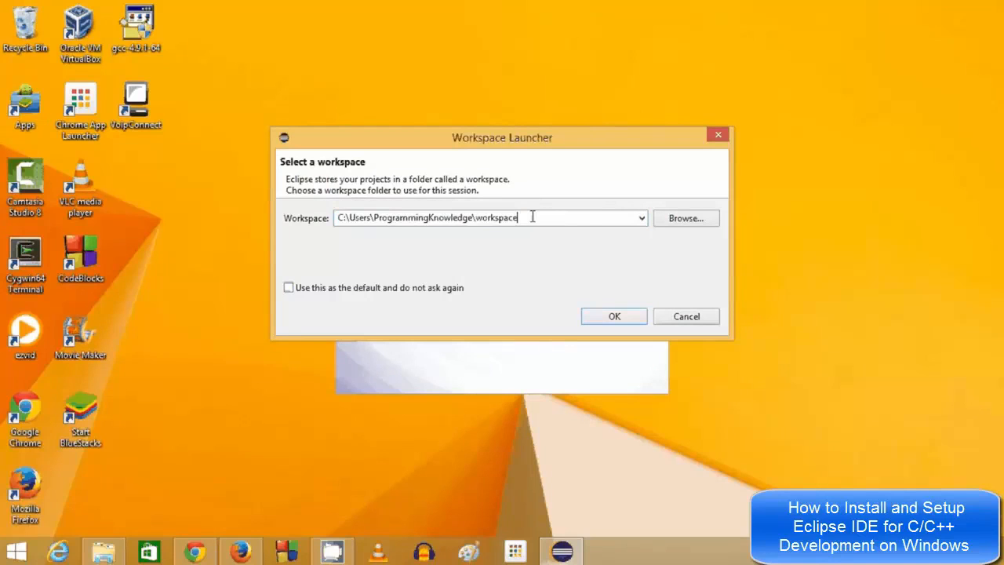
pyautogui.moveTo(532, 217); pyautogui.dragTo(336, 216)
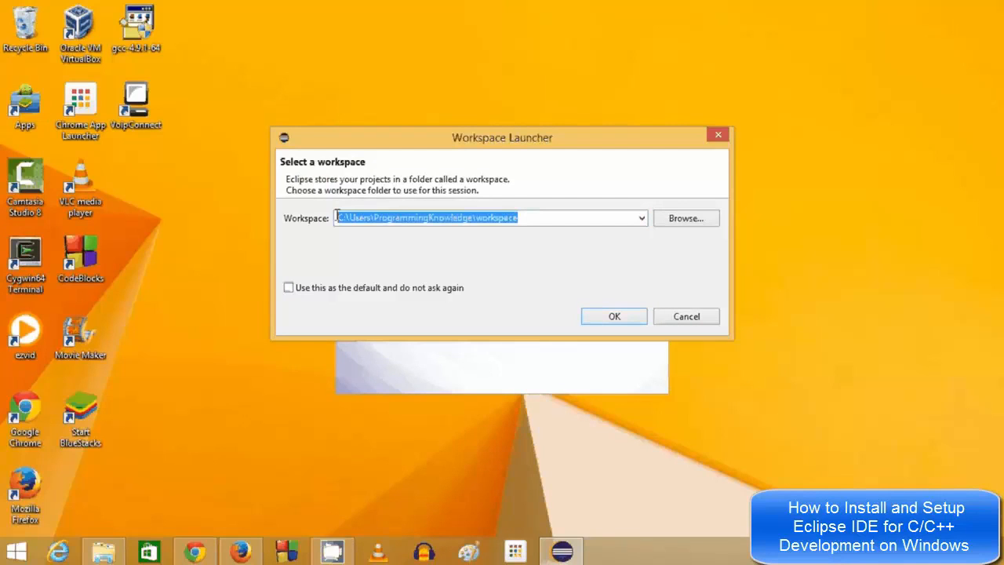
pyautogui.click(486, 218)
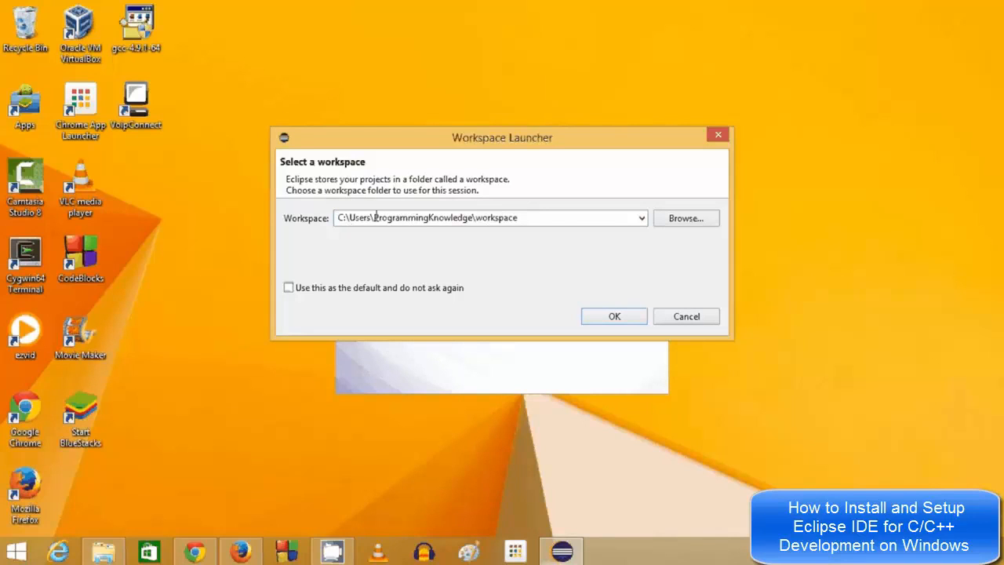
pyautogui.moveTo(374, 218); pyautogui.dragTo(551, 246)
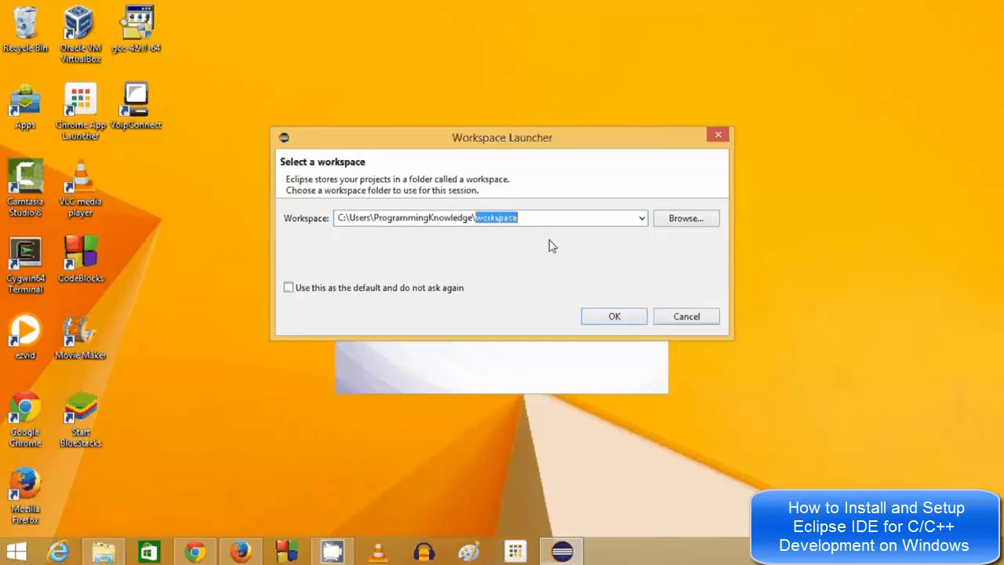
pyautogui.click(531, 218)
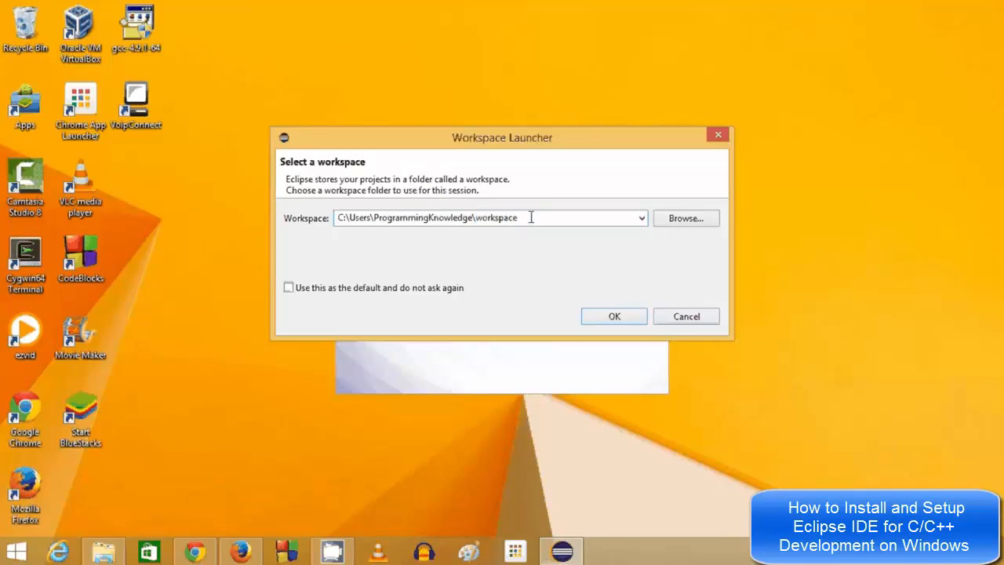
pyautogui.doubleClick(531, 218)
pyautogui.click(607, 320)
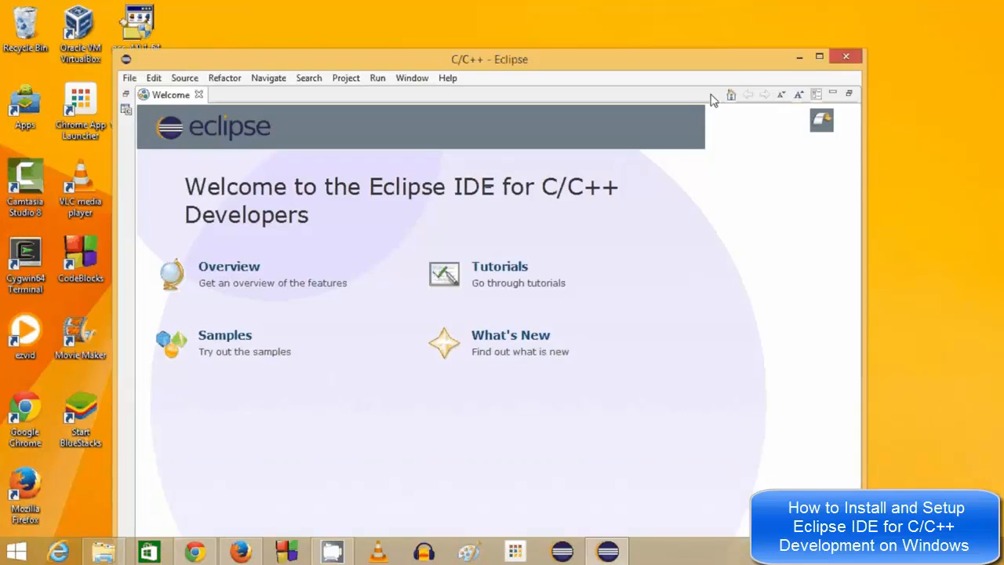
pyautogui.moveTo(734, 61); pyautogui.dragTo(735, 31)
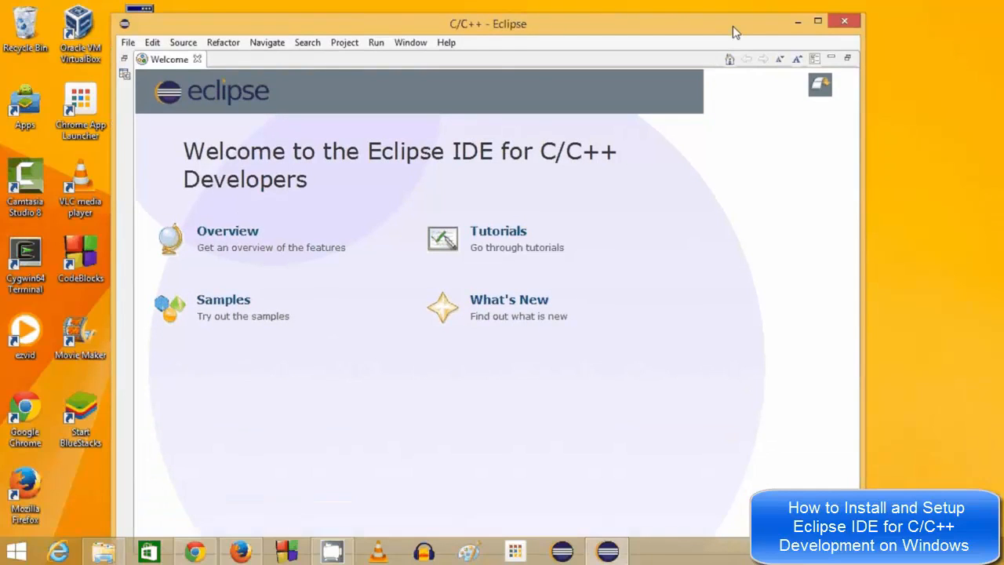
pyautogui.click(810, 22)
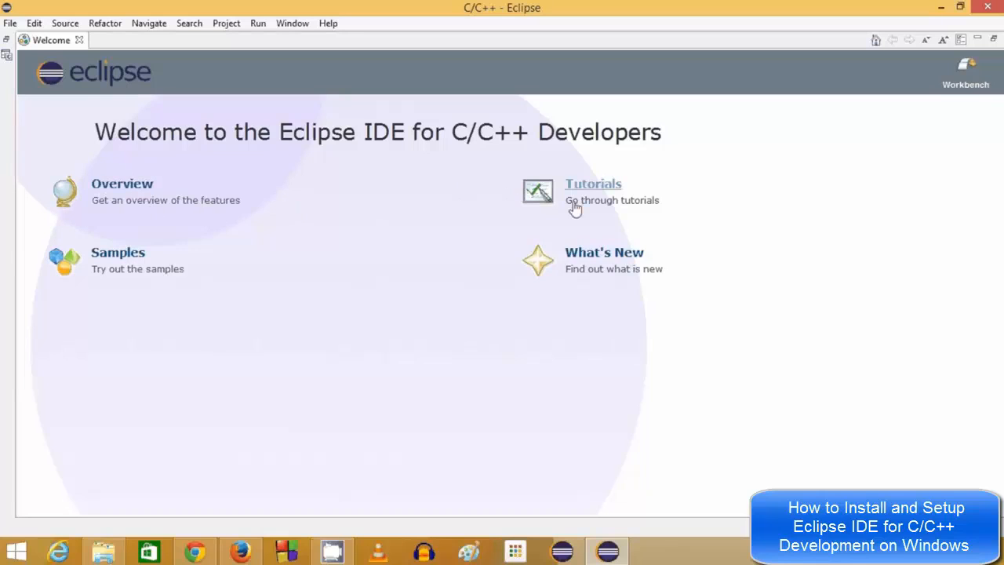
# Bring up the C/C++ workbench in place of the Welcome page and narrow the Project Explorer.
pyautogui.click(7, 56)
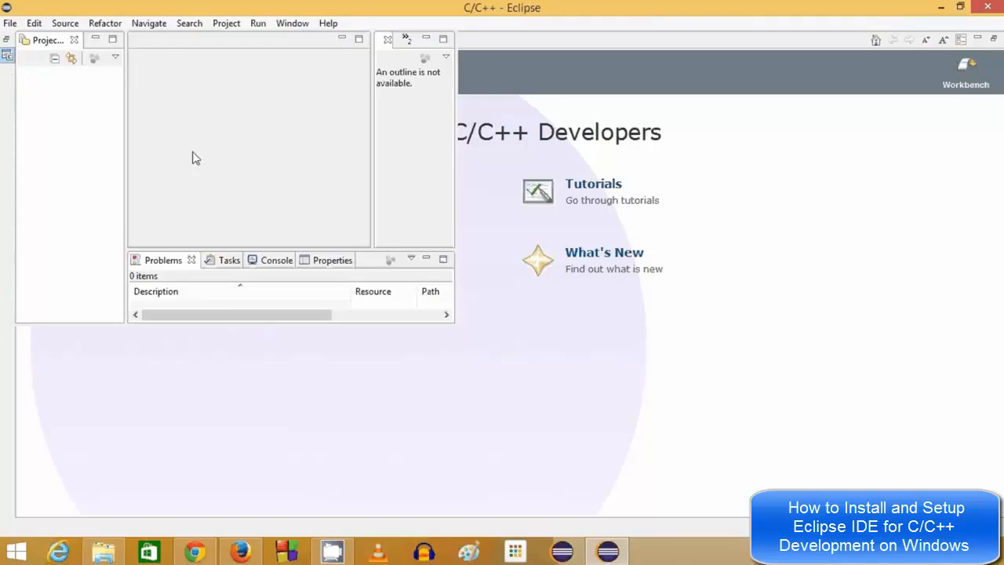
pyautogui.click(7, 57)
pyautogui.click(6, 57)
pyautogui.moveTo(452, 320); pyautogui.dragTo(977, 494)
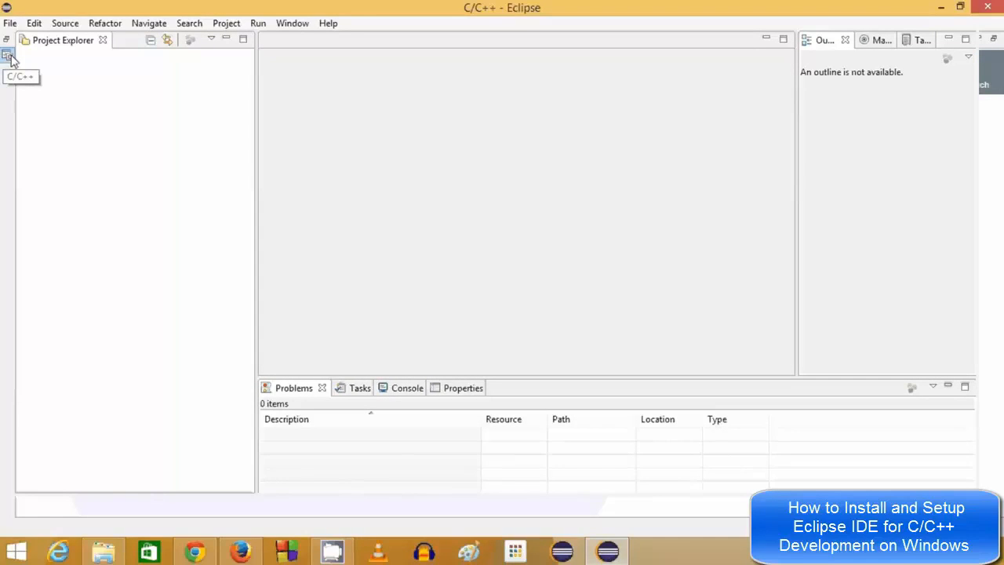
pyautogui.click(657, 556)
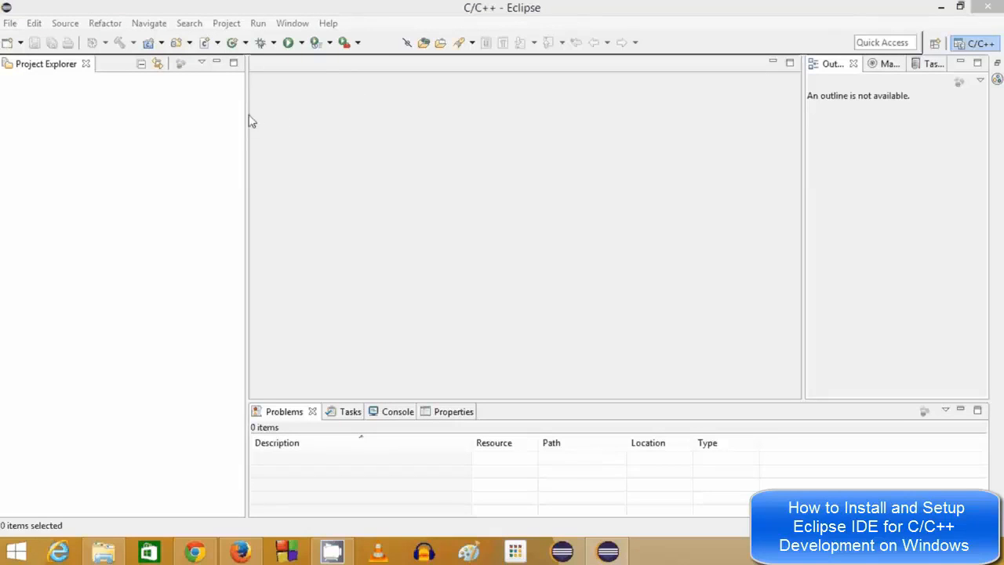
pyautogui.moveTo(246, 113); pyautogui.dragTo(187, 116)
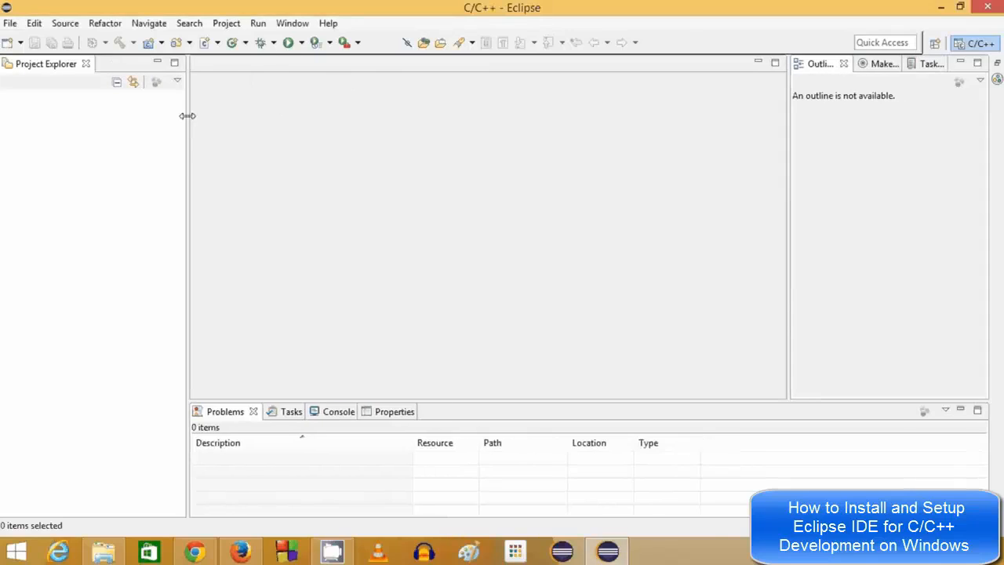
# In the General > Workspace preferences, set the text file encoding to Other: UTF-8.
pyautogui.click(296, 27)
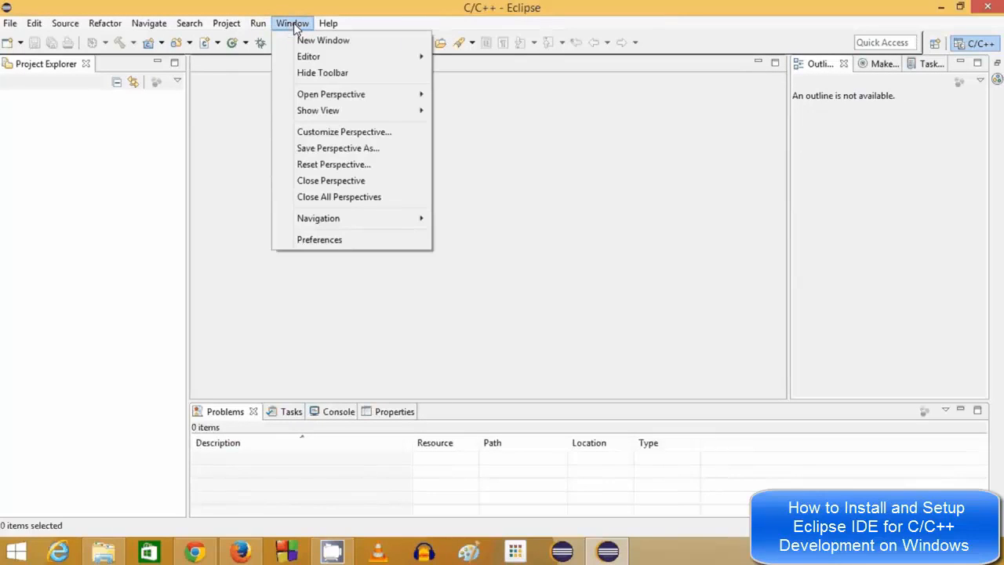
pyautogui.click(330, 241)
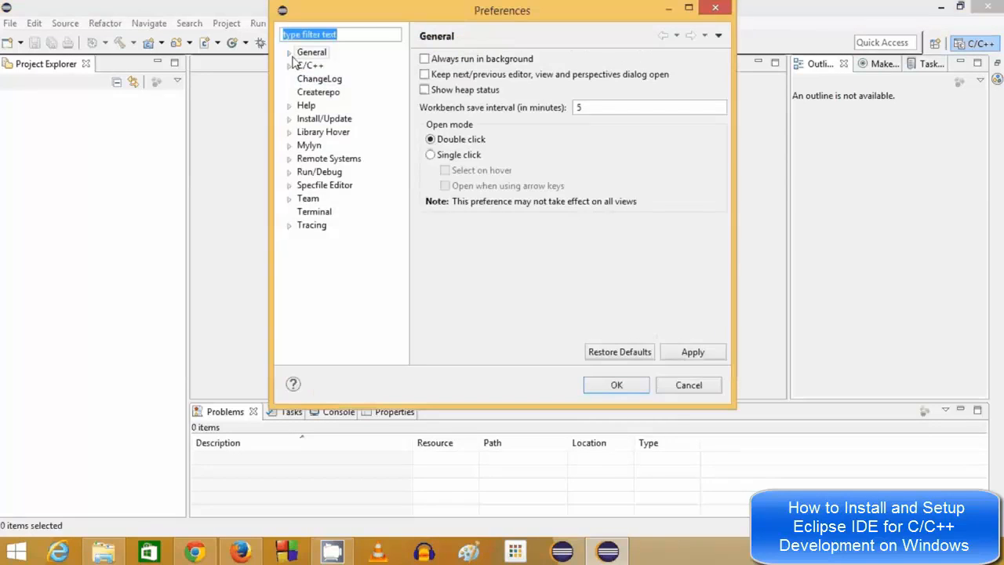
pyautogui.click(290, 52)
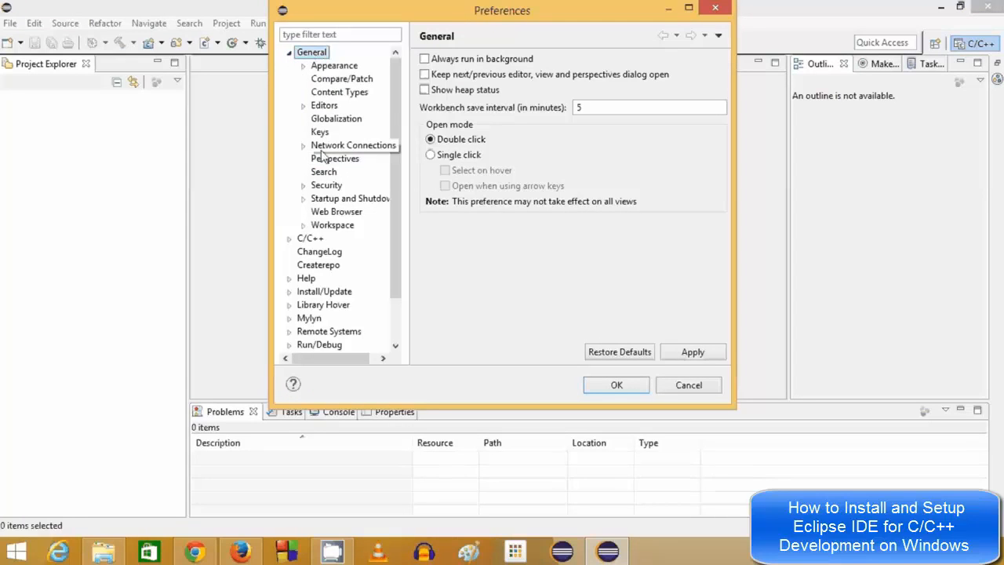
pyautogui.click(335, 225)
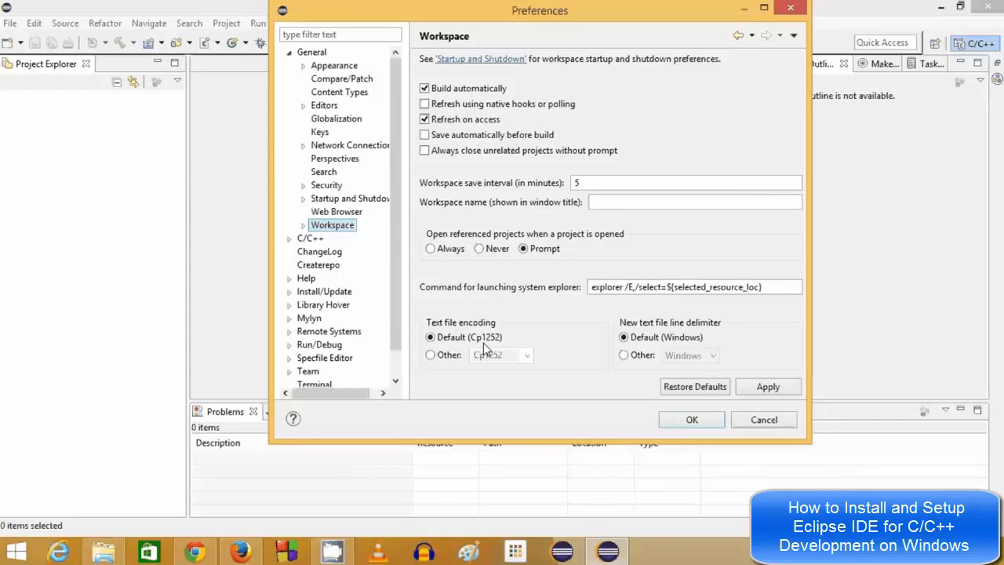
pyautogui.click(436, 357)
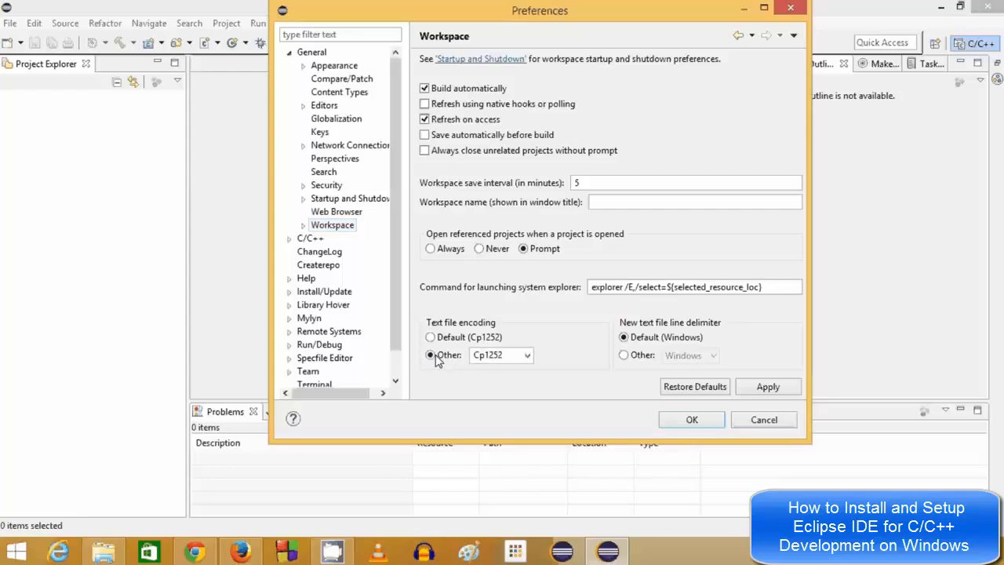
pyautogui.click(528, 357)
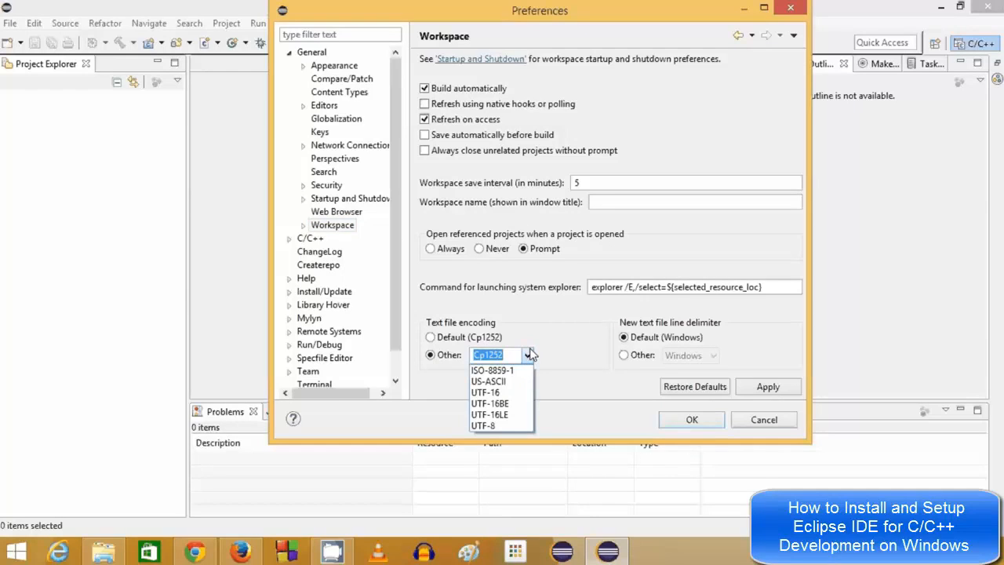
pyautogui.click(508, 425)
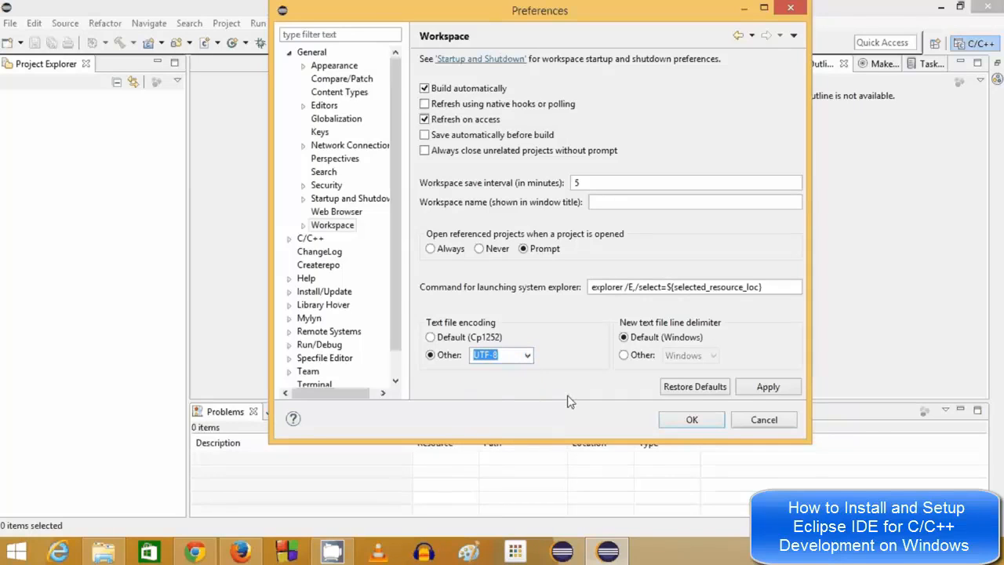
# Set the new text file line delimiter to Other: Unix, apply the workspace preferences and close them.
pyautogui.click(625, 355)
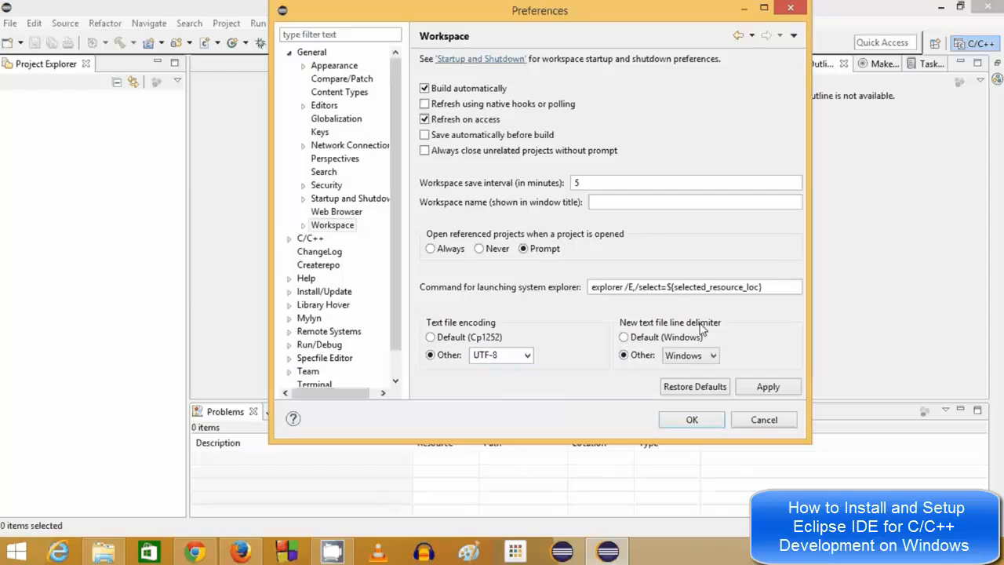
pyautogui.click(710, 356)
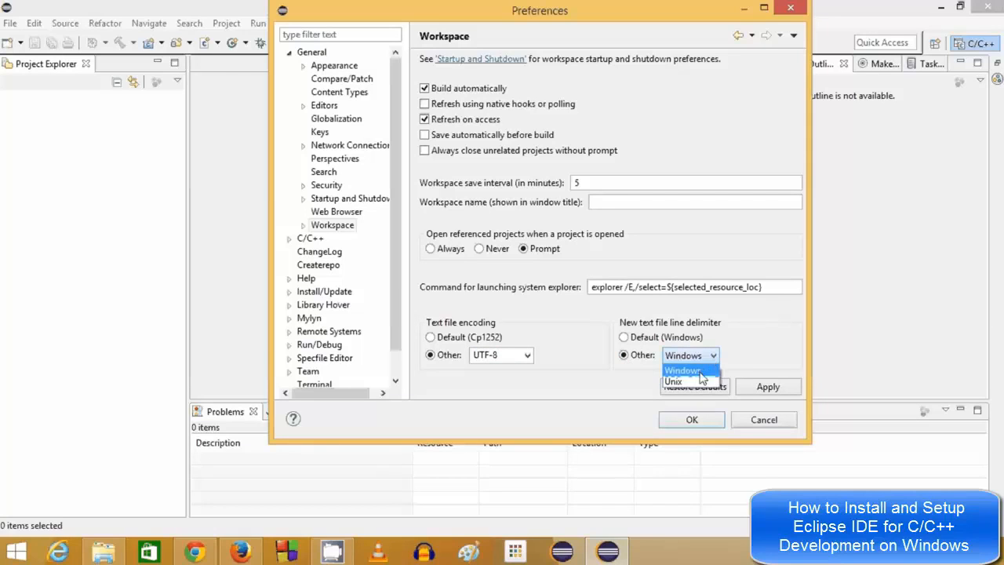
pyautogui.click(695, 381)
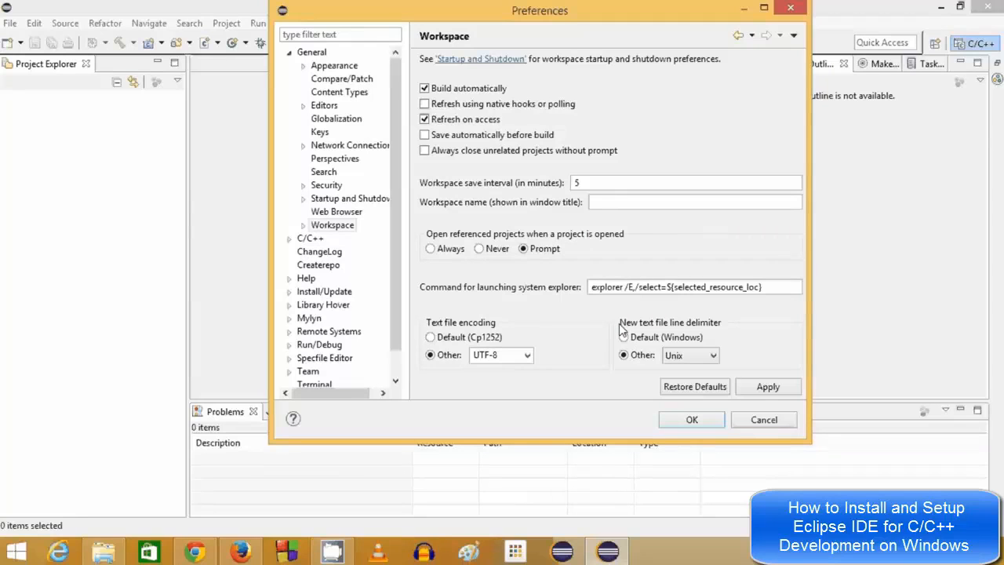
pyautogui.click(761, 388)
pyautogui.click(700, 420)
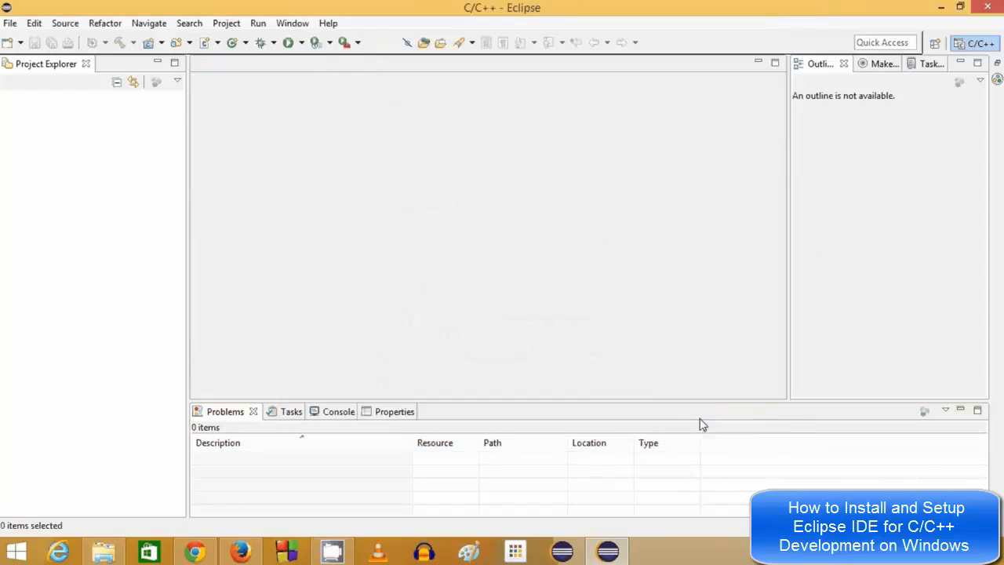
# In the New C/C++ Project Wizard preferences, make MinGW GCC the preferred toolchain for the Executable Empty Project type and save.
pyautogui.click(296, 26)
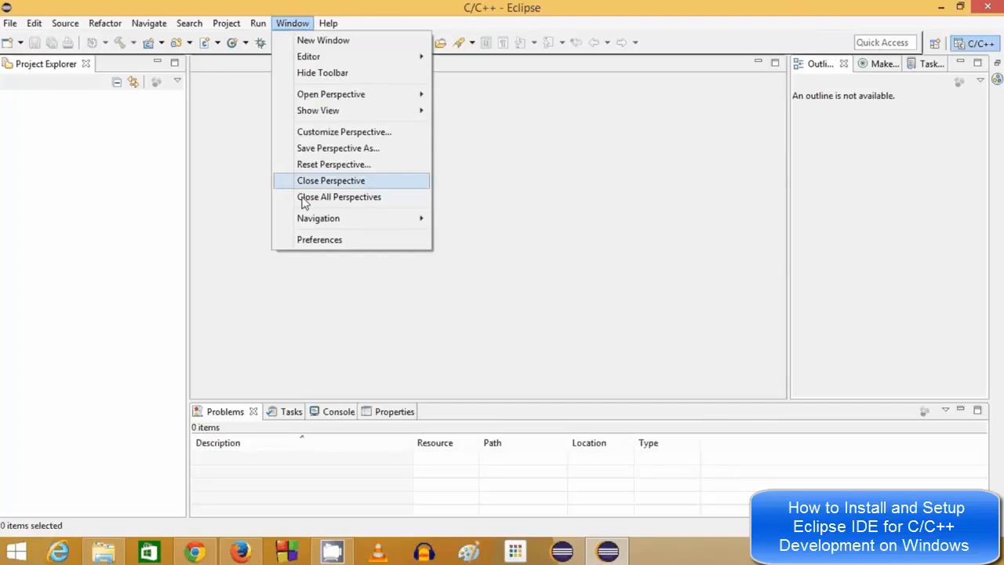
pyautogui.click(319, 241)
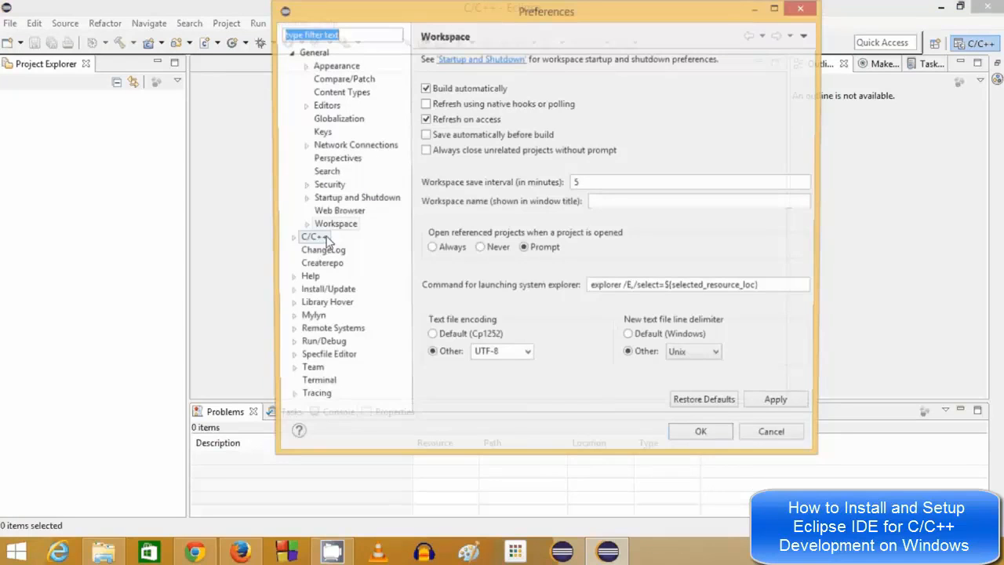
pyautogui.click(290, 53)
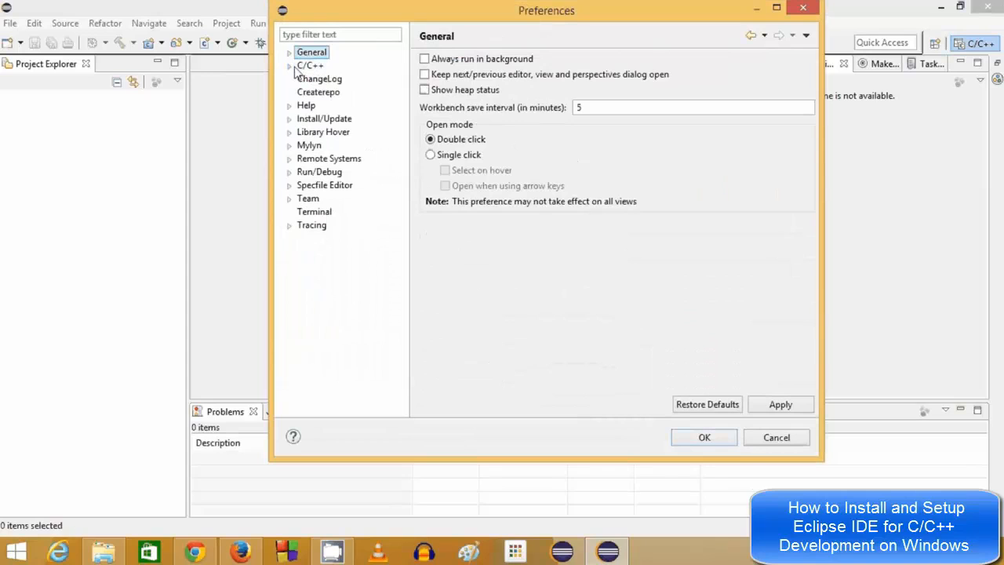
pyautogui.click(289, 66)
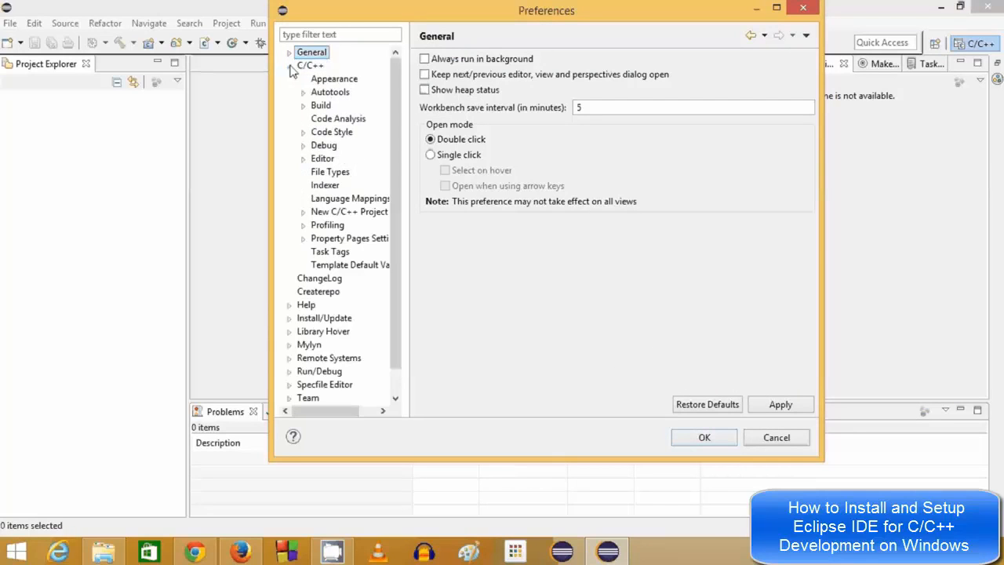
pyautogui.click(346, 218)
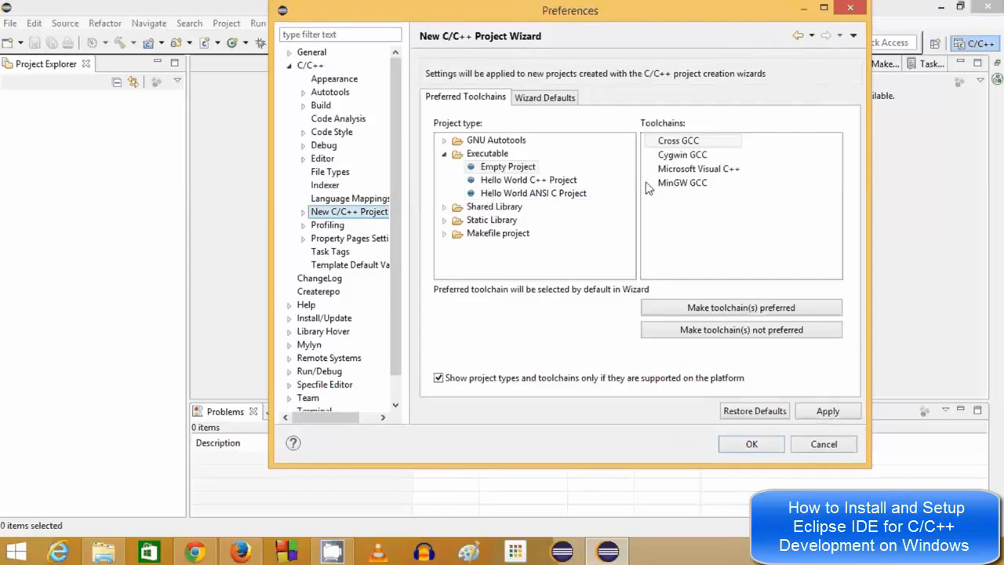
pyautogui.click(672, 187)
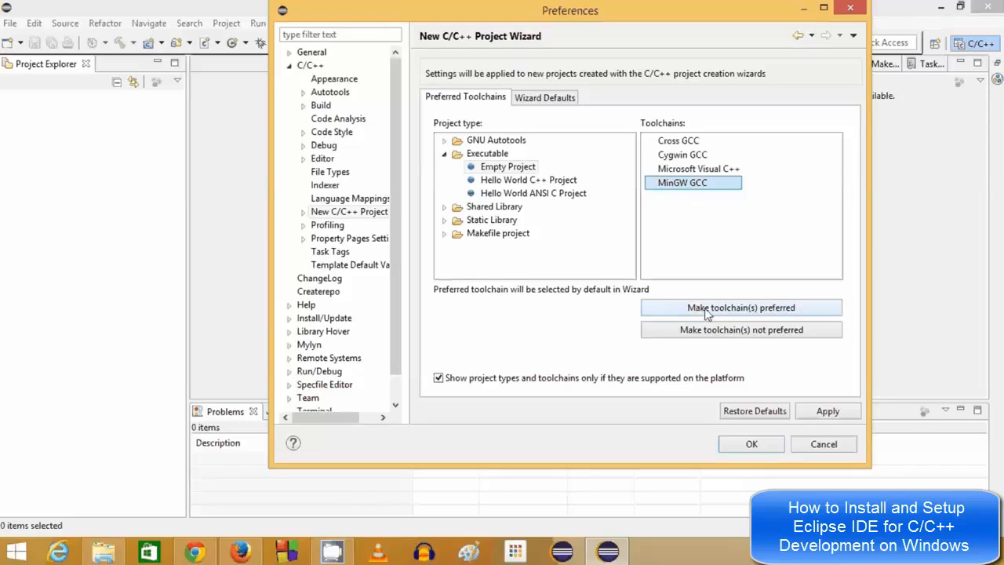
pyautogui.click(736, 311)
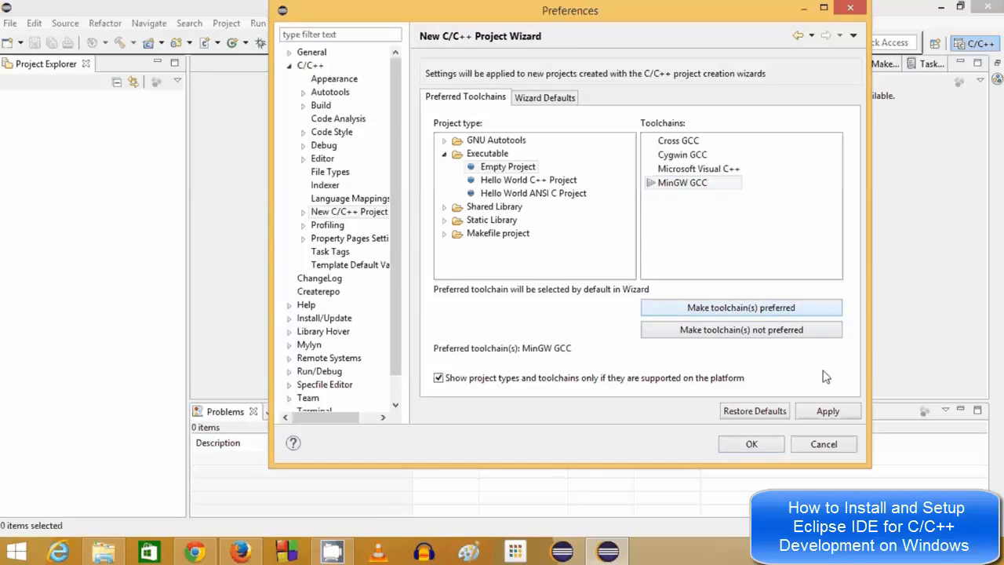
pyautogui.click(751, 444)
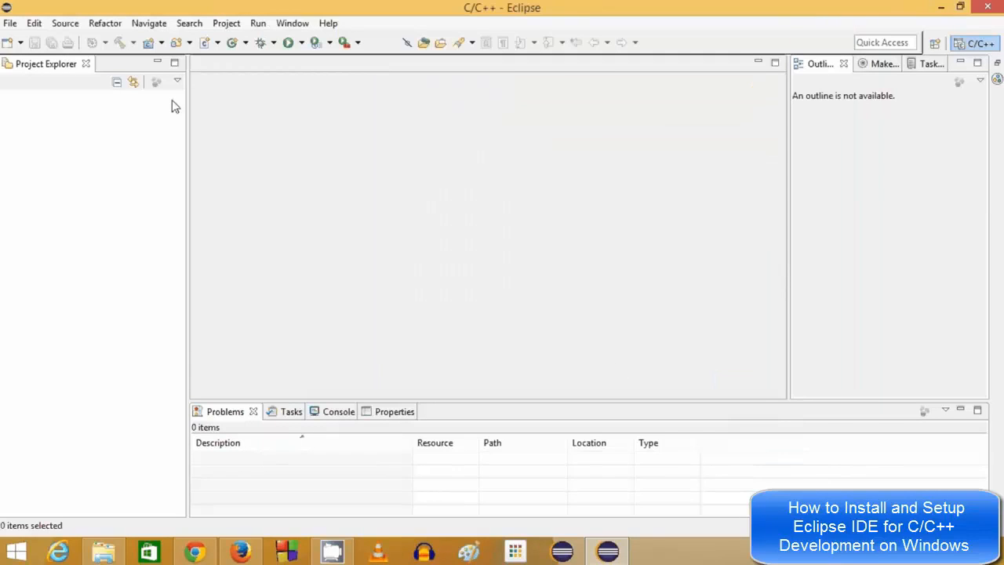
# Start a new C++ project named Test1 as a Hello World C++ Project with the MinGW GCC toolchain and continue to its basic settings.
pyautogui.click(11, 24)
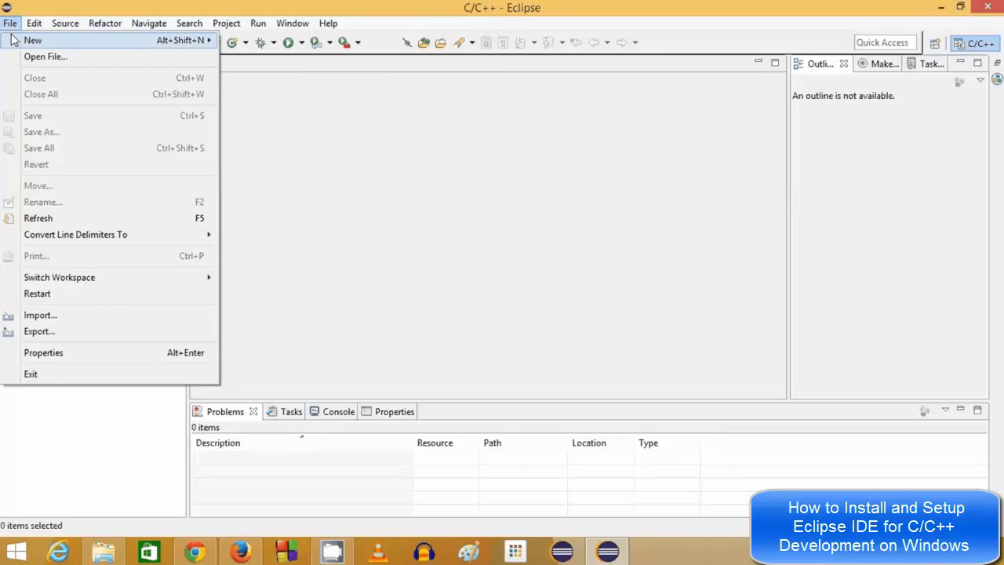
pyautogui.moveTo(14, 40)
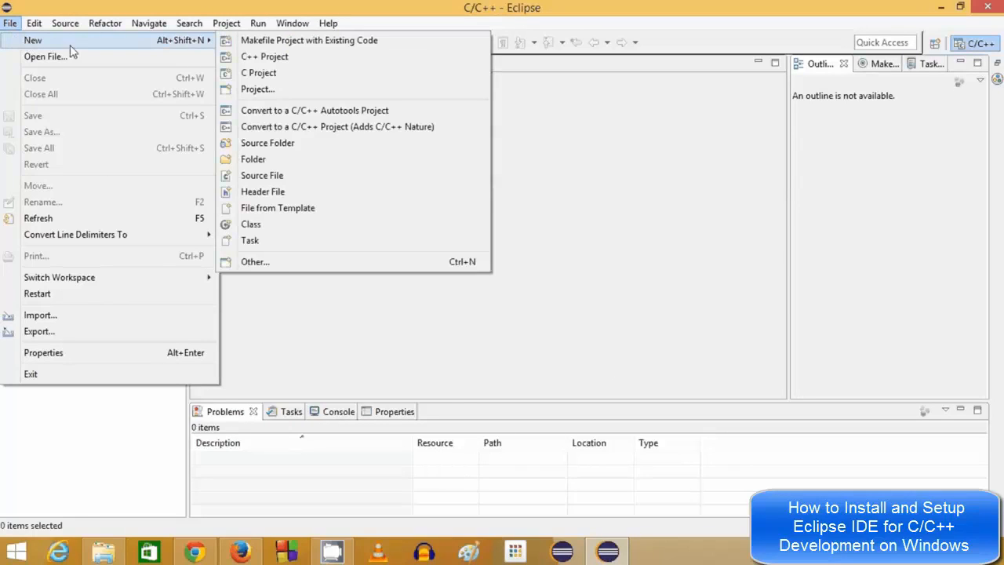
pyautogui.click(262, 59)
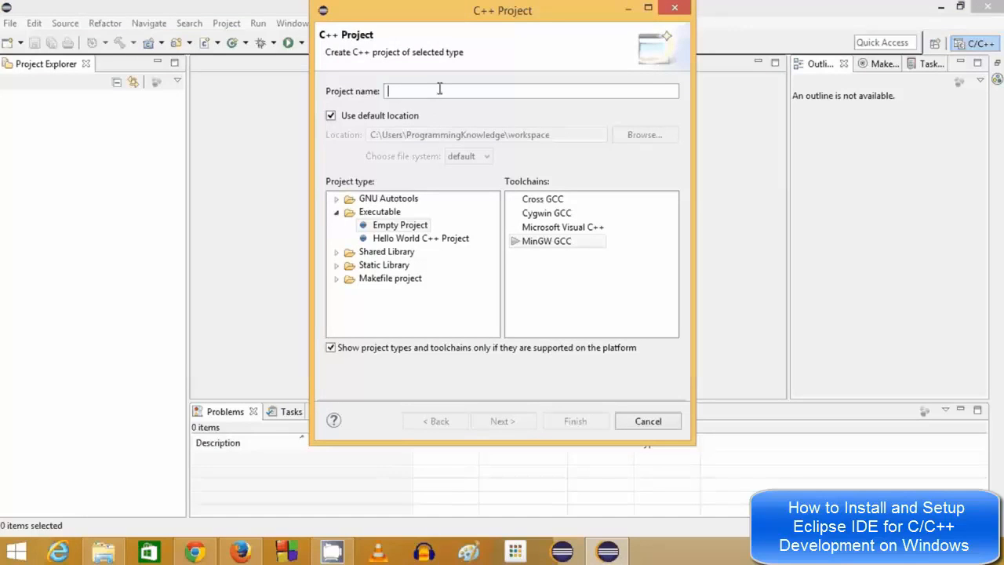
pyautogui.write('Test')
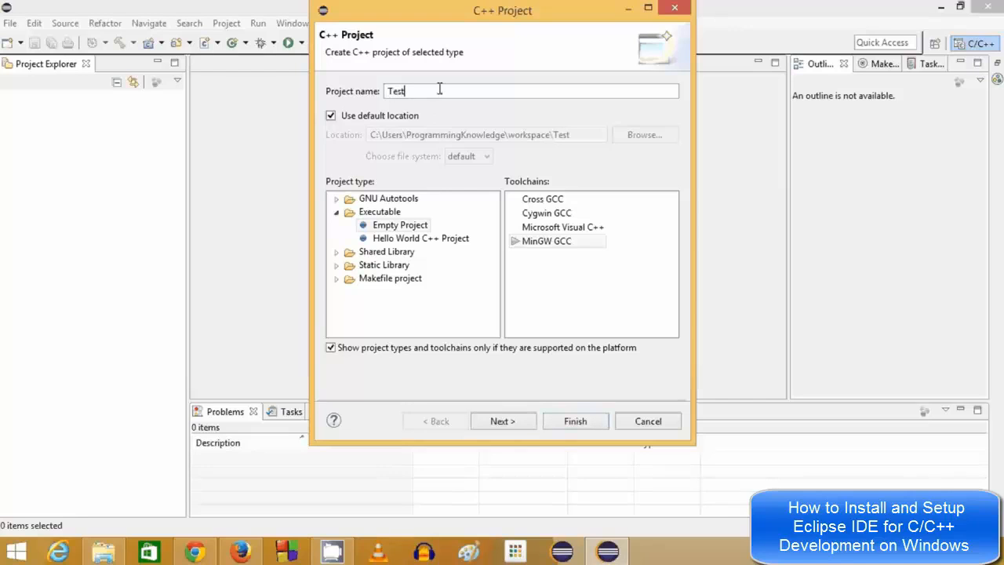
pyautogui.write('1')
pyautogui.click(420, 240)
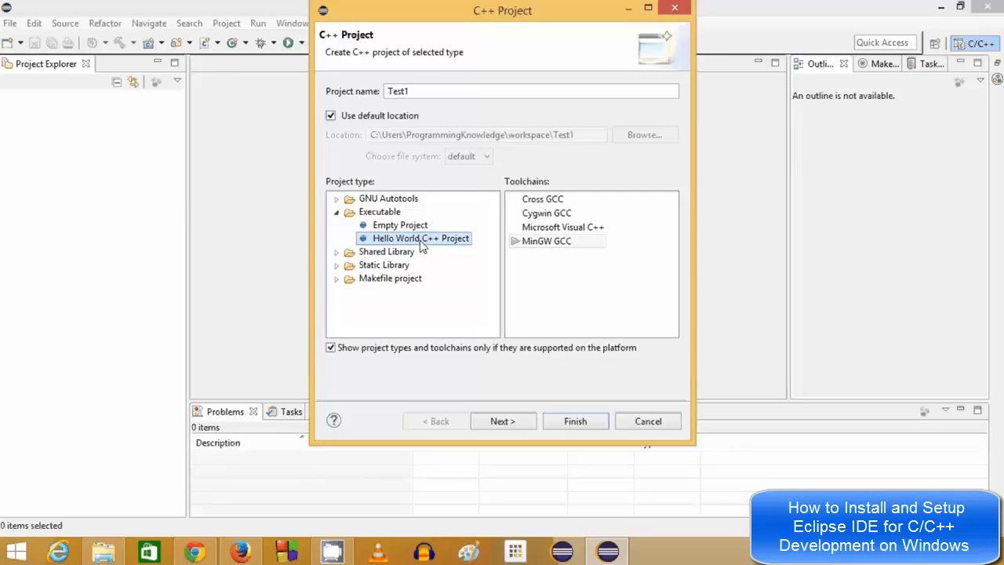
pyautogui.click(560, 245)
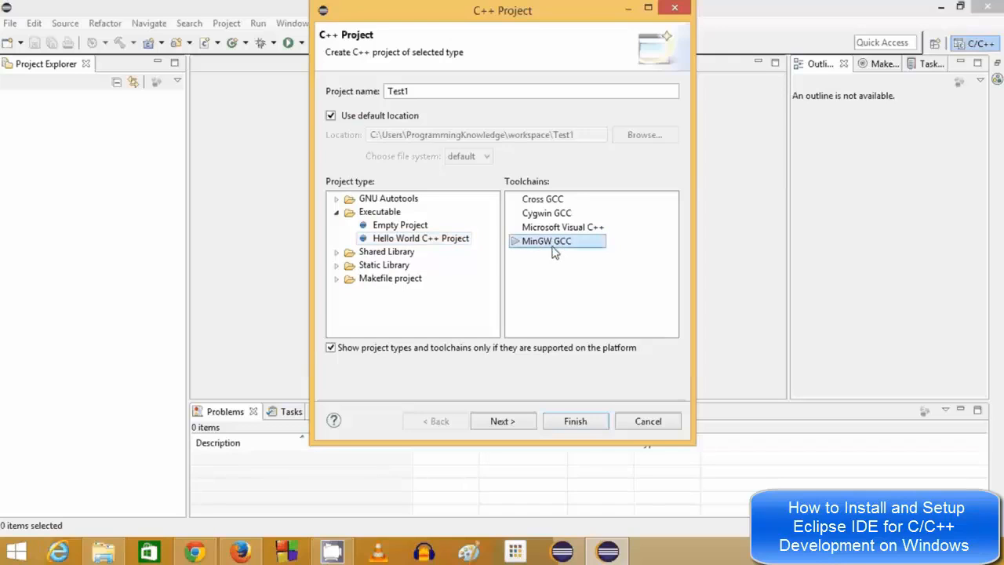
pyautogui.click(499, 424)
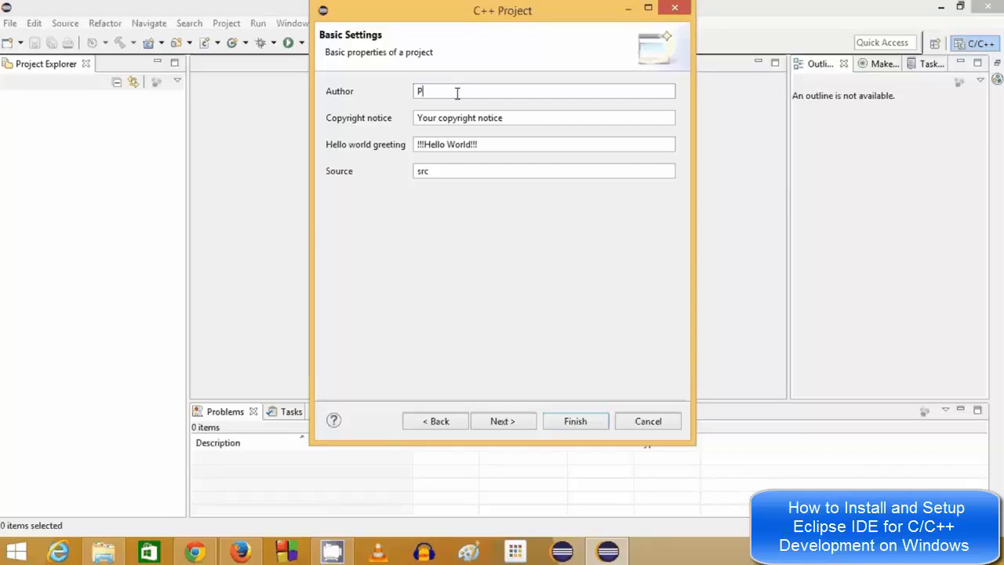
# Fill in the project's author, keep the remaining basic settings and default configurations, and finish creating the project.
pyautogui.write('Pro')
pyautogui.write('mming knowledge')
pyautogui.click(500, 415)
pyautogui.click(573, 421)
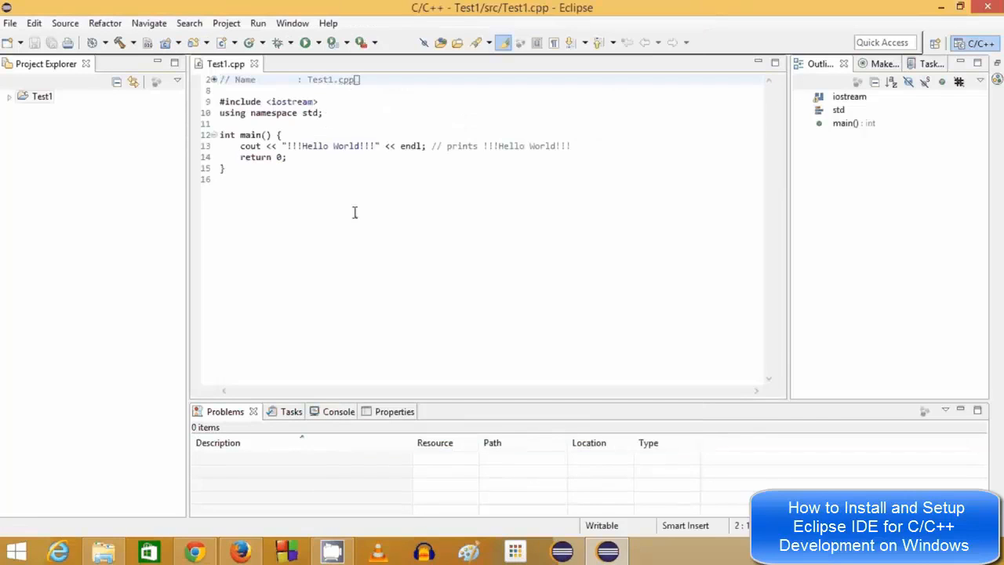
pyautogui.click(347, 178)
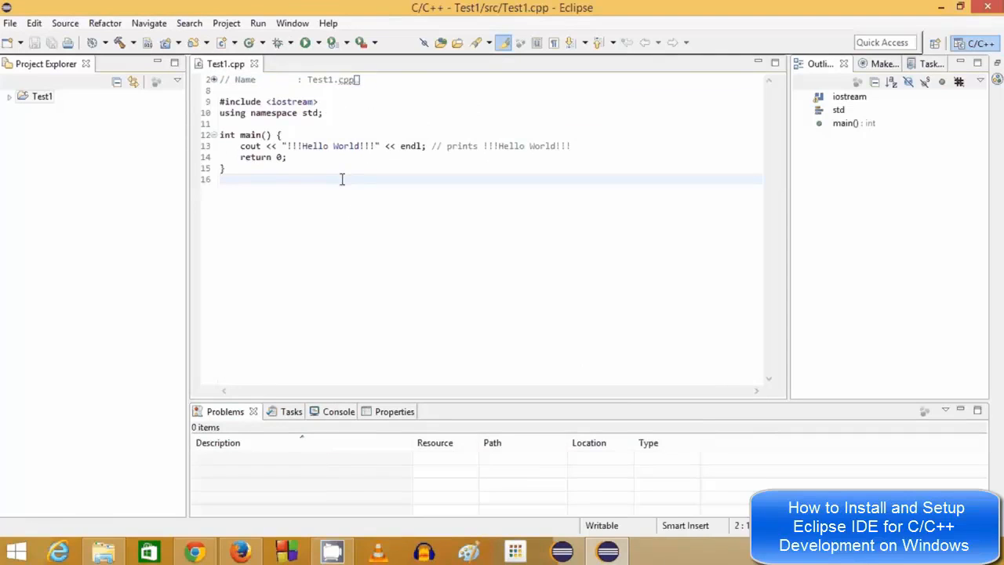
pyautogui.moveTo(339, 179); pyautogui.dragTo(212, 88)
pyautogui.click(326, 241)
pyautogui.moveTo(293, 193); pyautogui.dragTo(193, 93)
pyautogui.click(372, 150)
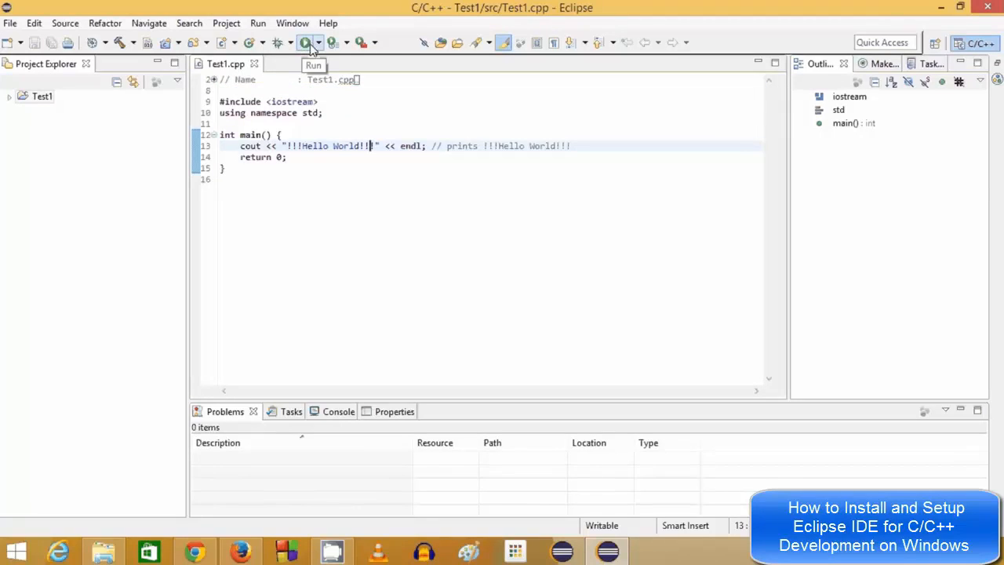
# Try to run the Test1 program without building it first and dismiss the launcher dialog.
pyautogui.click(305, 44)
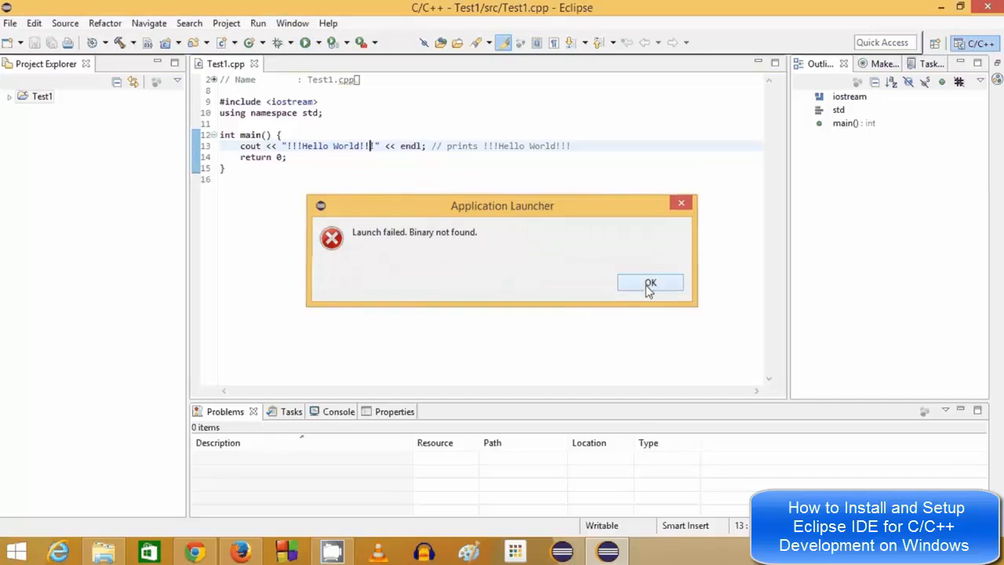
pyautogui.click(646, 284)
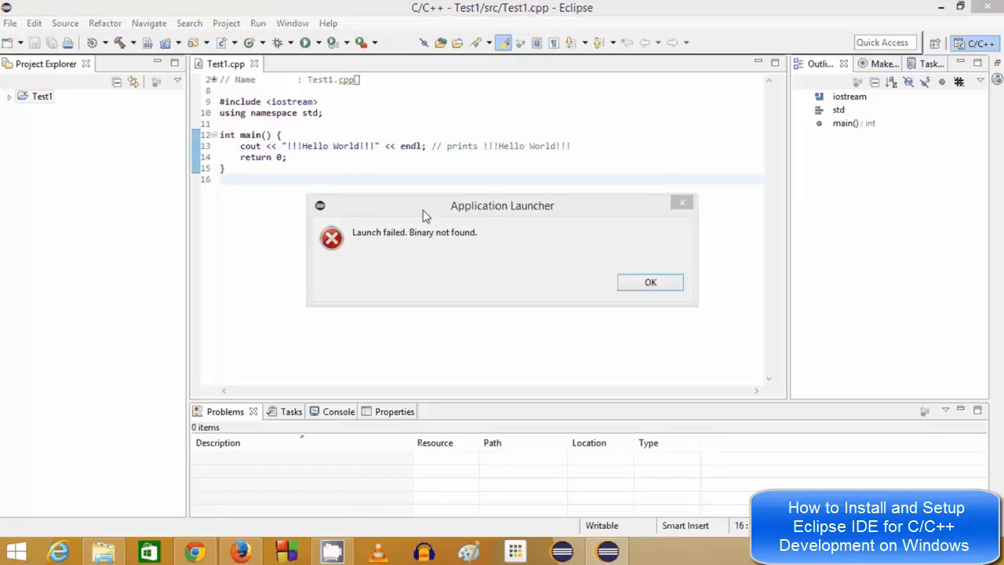
pyautogui.moveTo(436, 210); pyautogui.dragTo(392, 170)
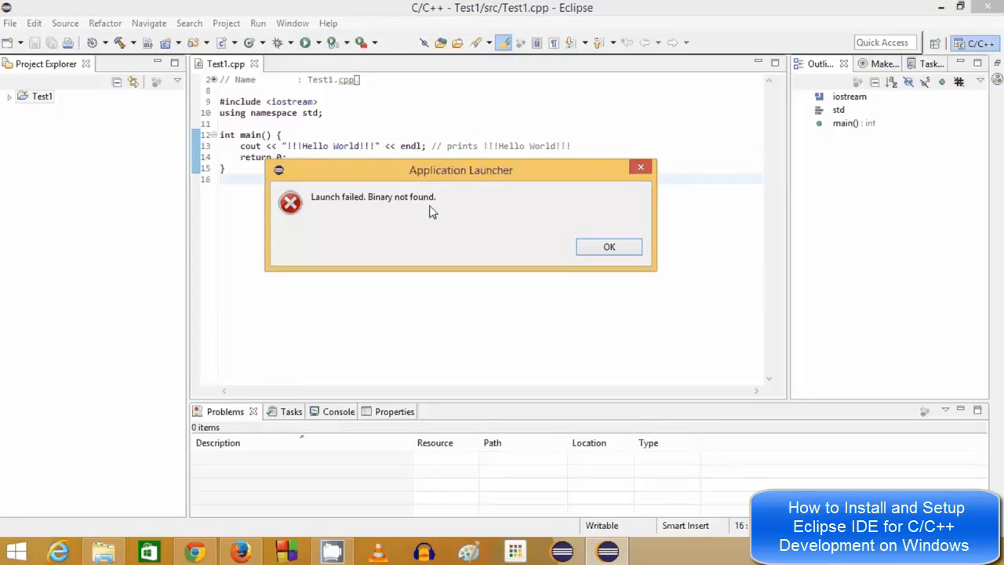
pyautogui.click(610, 254)
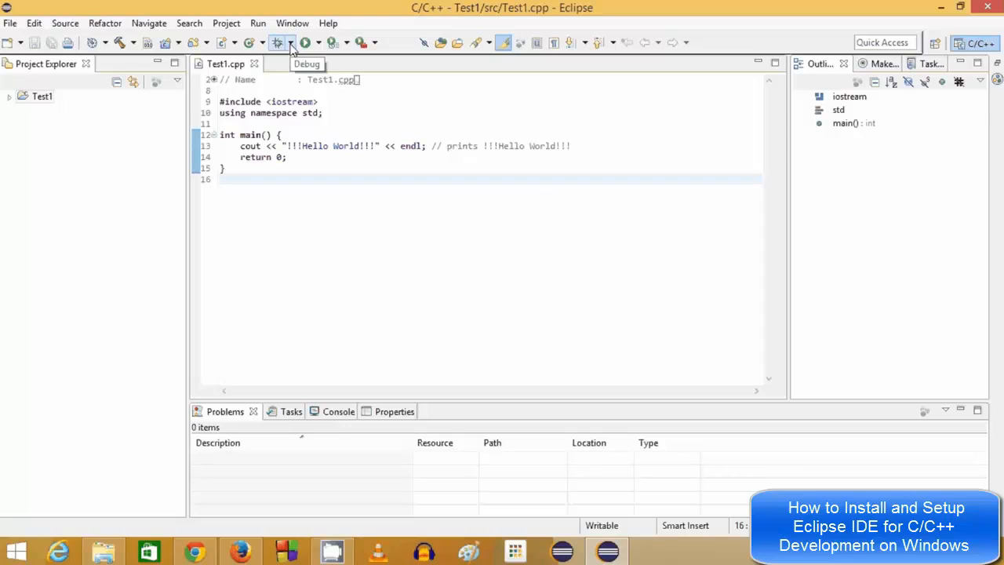
# Build all projects in the workspace and run the Test1 program.
pyautogui.click(226, 27)
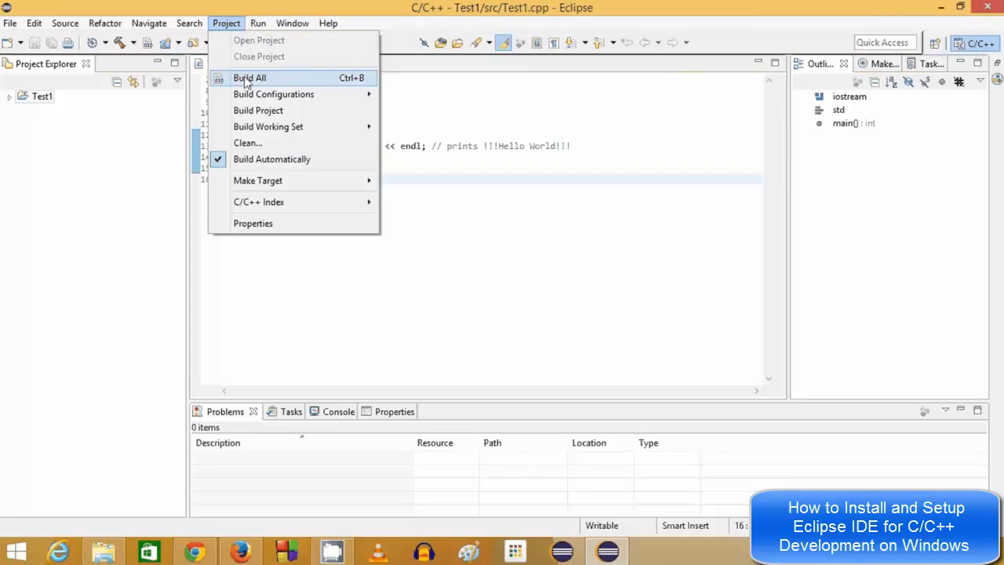
pyautogui.click(418, 121)
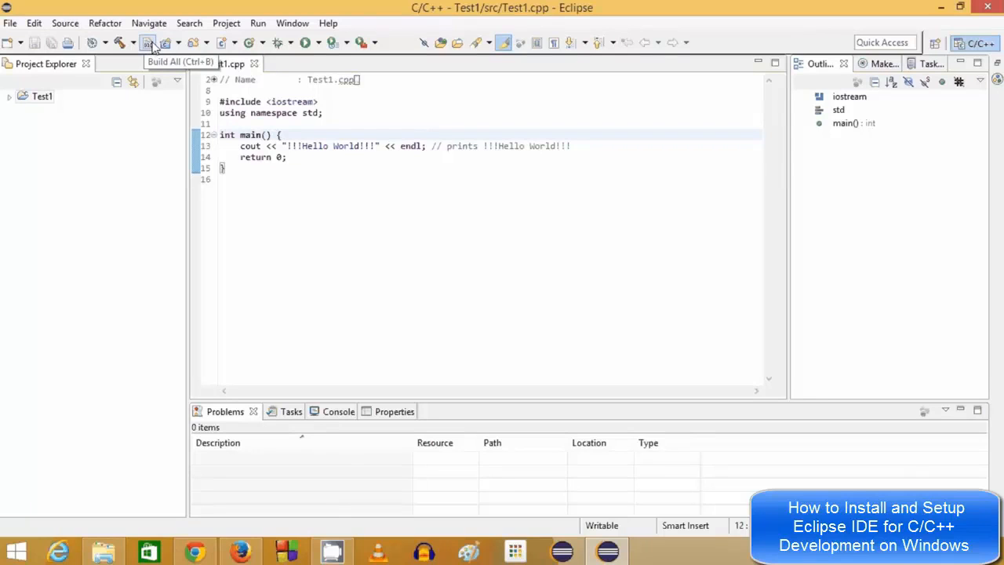
pyautogui.click(148, 45)
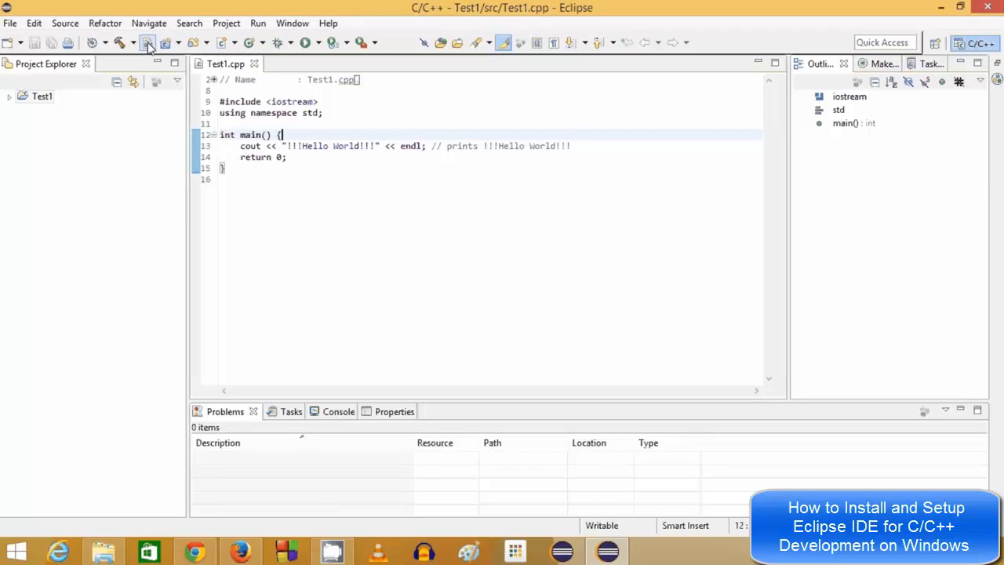
pyautogui.click(226, 25)
pyautogui.click(242, 81)
pyautogui.click(306, 43)
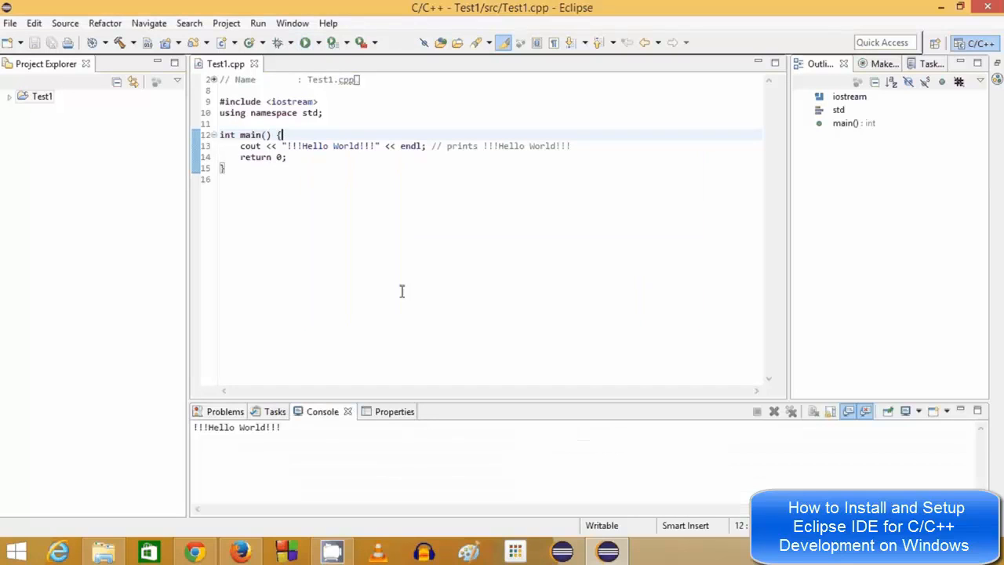
# Compare the program's console output with the string in the cout statement of Test1.cpp.
pyautogui.moveTo(280, 428); pyautogui.dragTo(188, 408)
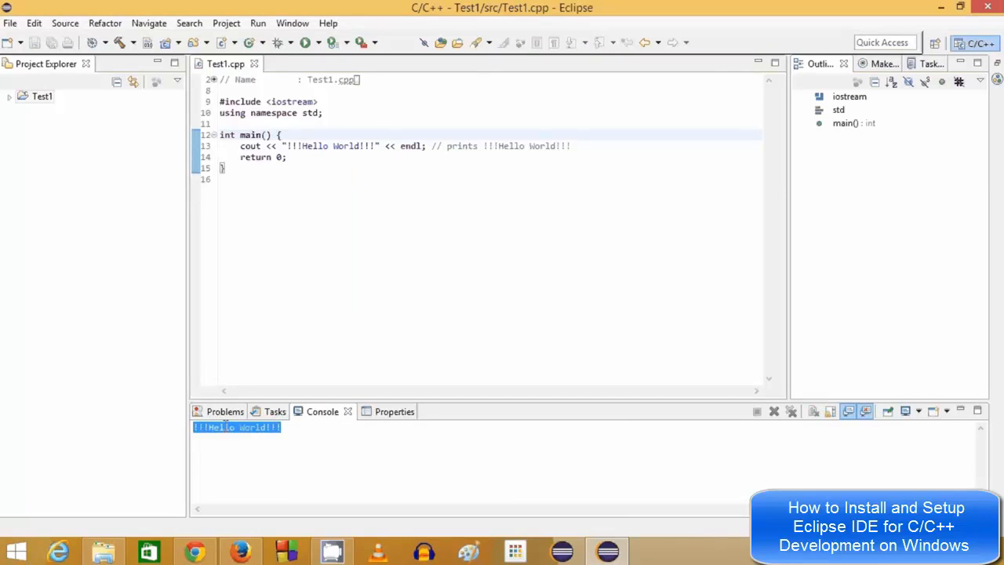
pyautogui.click(269, 432)
pyautogui.moveTo(295, 428); pyautogui.dragTo(193, 415)
pyautogui.moveTo(376, 146); pyautogui.dragTo(283, 146)
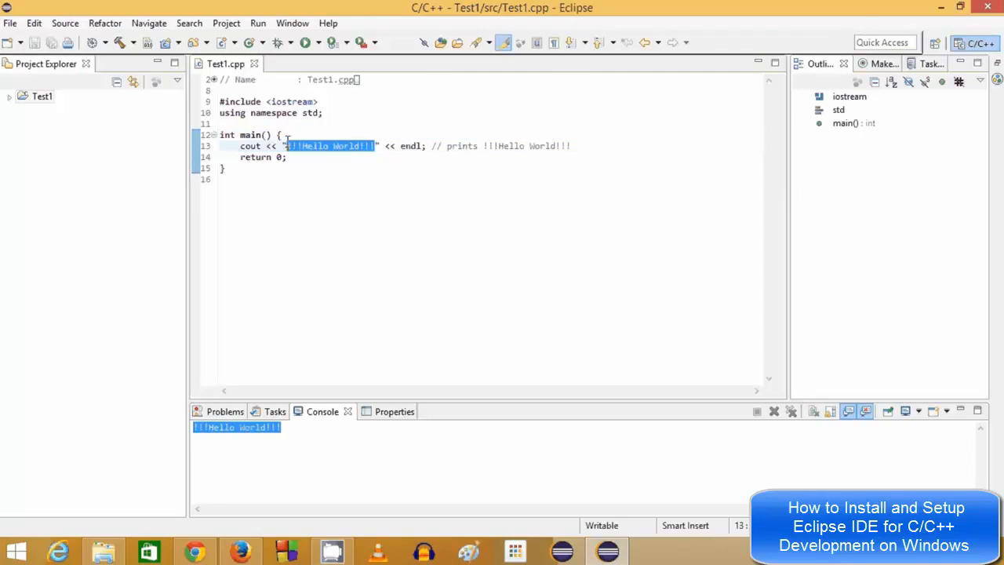
pyautogui.click(373, 171)
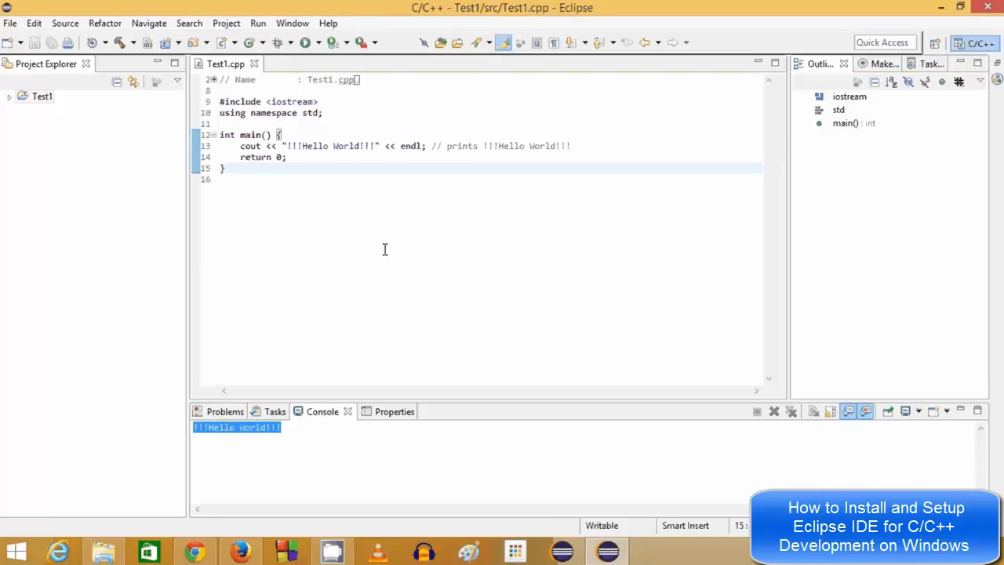
pyautogui.click(345, 229)
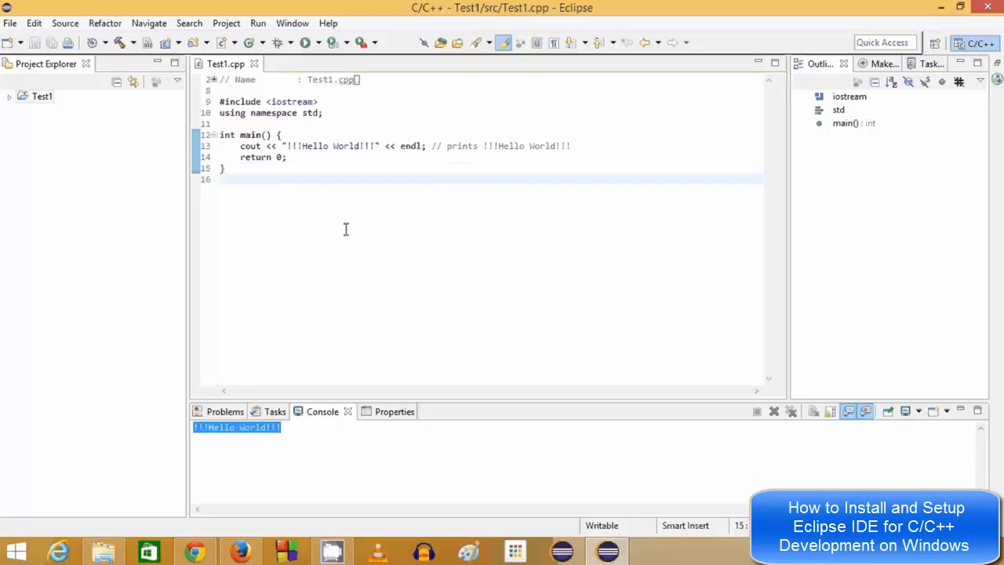
pyautogui.hotkey('shift', 'Up')
pyautogui.hotkey('shift', 'Up')
pyautogui.hotkey('shift', 'Up')
pyautogui.hotkey('shift', 'Up')
pyautogui.hotkey('shift', 'Up')
pyautogui.hotkey('shift', 'Up')
pyautogui.hotkey('shift', 'Up')
pyautogui.hotkey('shift', 'Up')
pyautogui.hotkey('shift', 'Up')
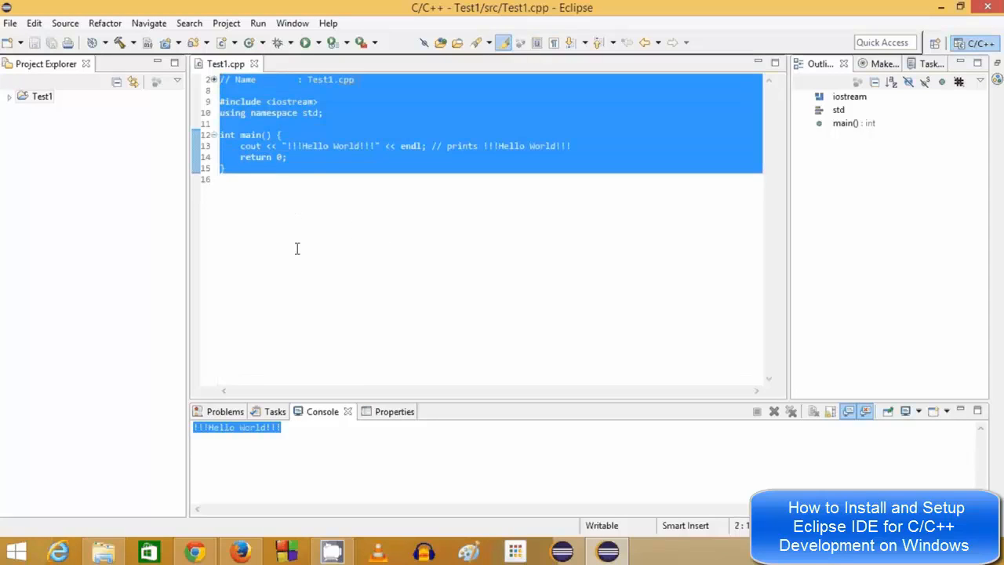
pyautogui.click(679, 555)
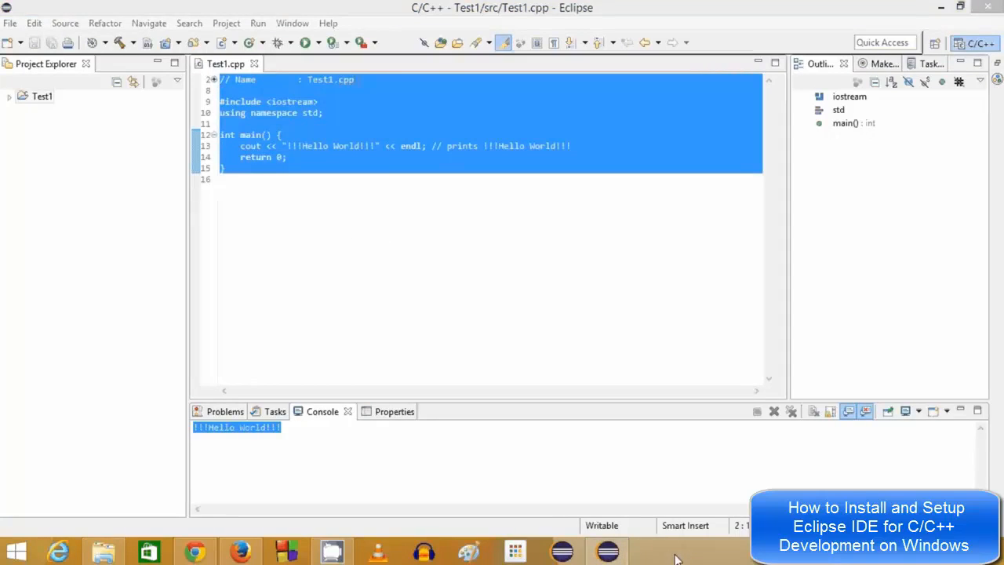